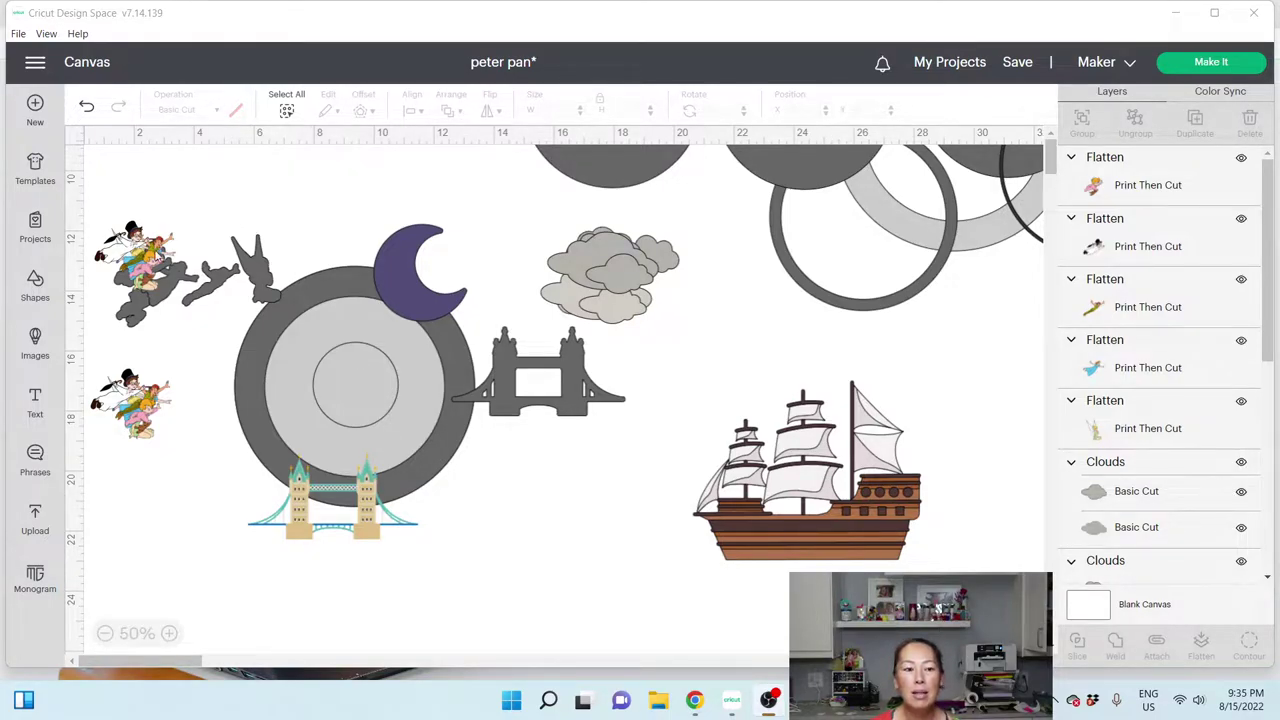
Step: Move the child figure in pink from the upper character group into the round base's inner circle and rotate it to about 205.61°
click(152, 262)
drag(152, 260, 351, 353)
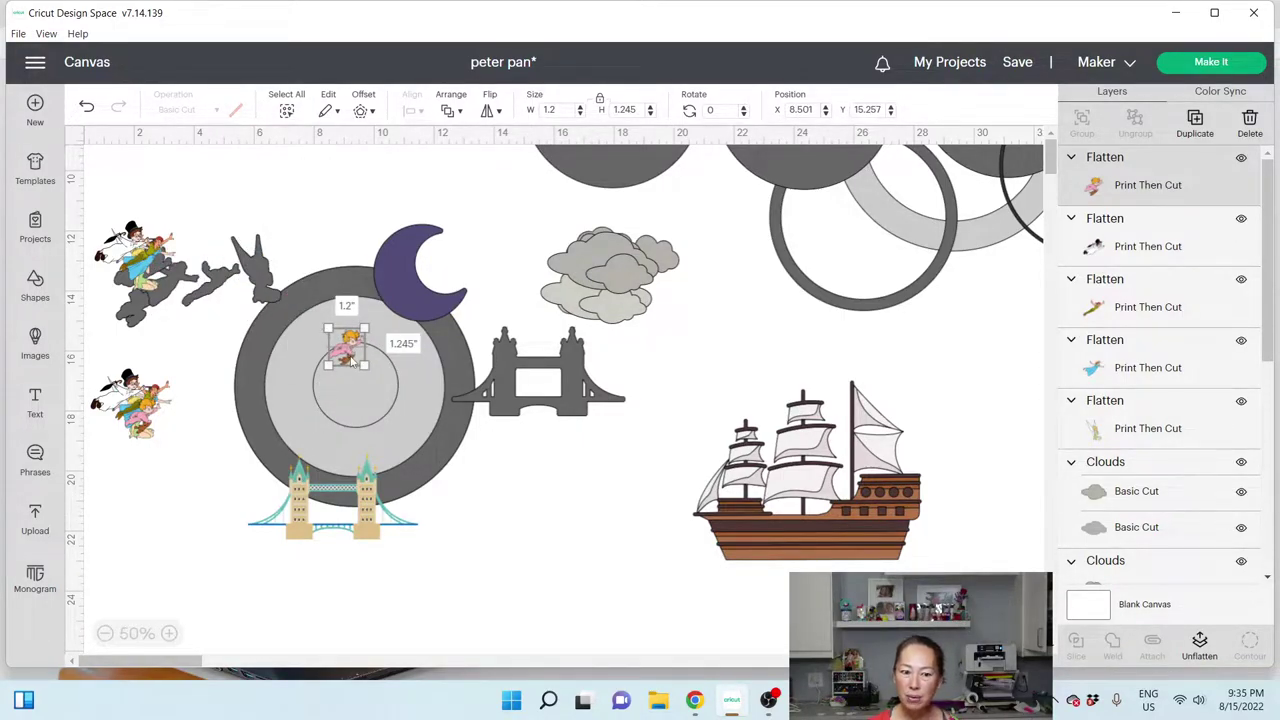
drag(356, 351, 374, 417)
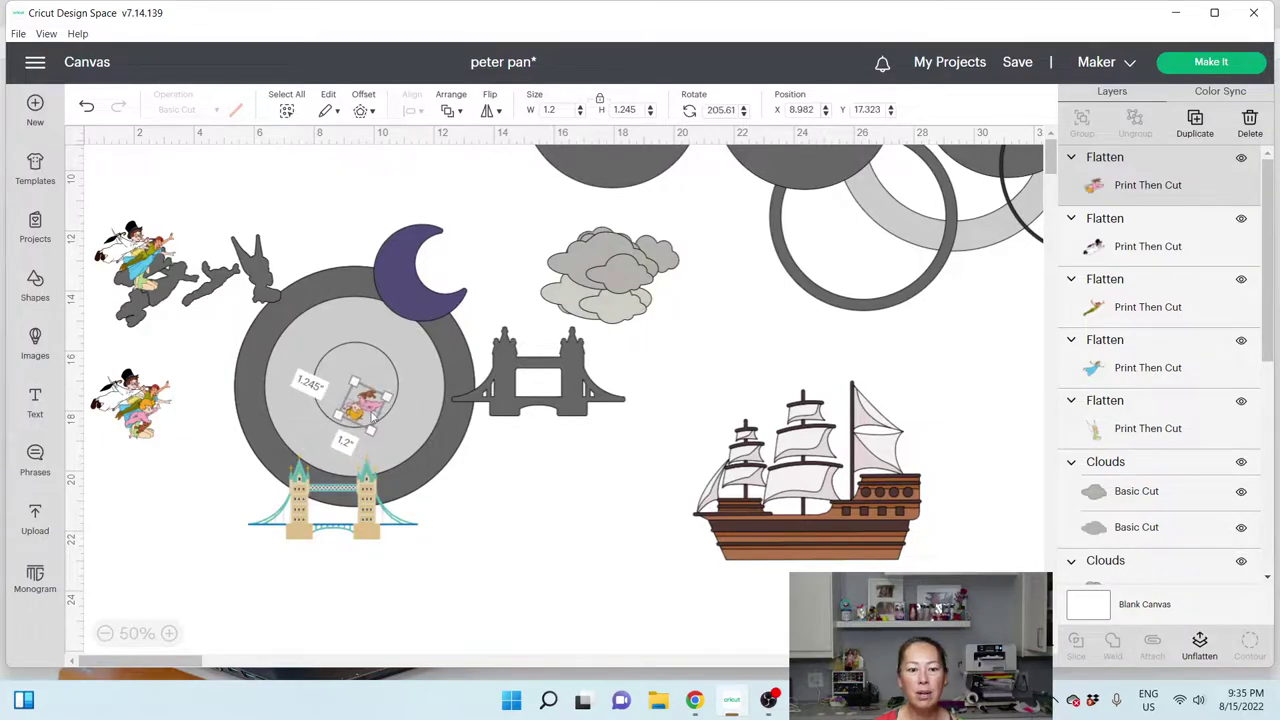
click(565, 475)
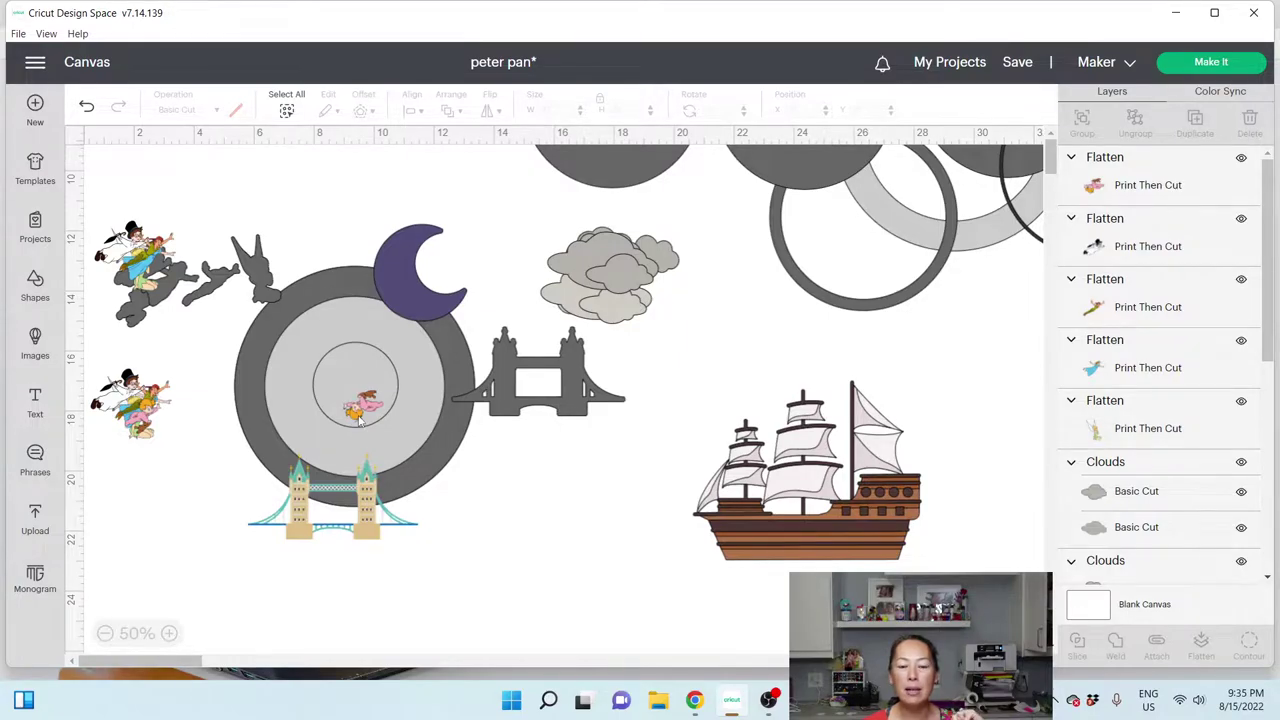
Step: Adjust the child figure's angle inside the inner circle until it hangs nearly upside down
click(171, 633)
click(168, 634)
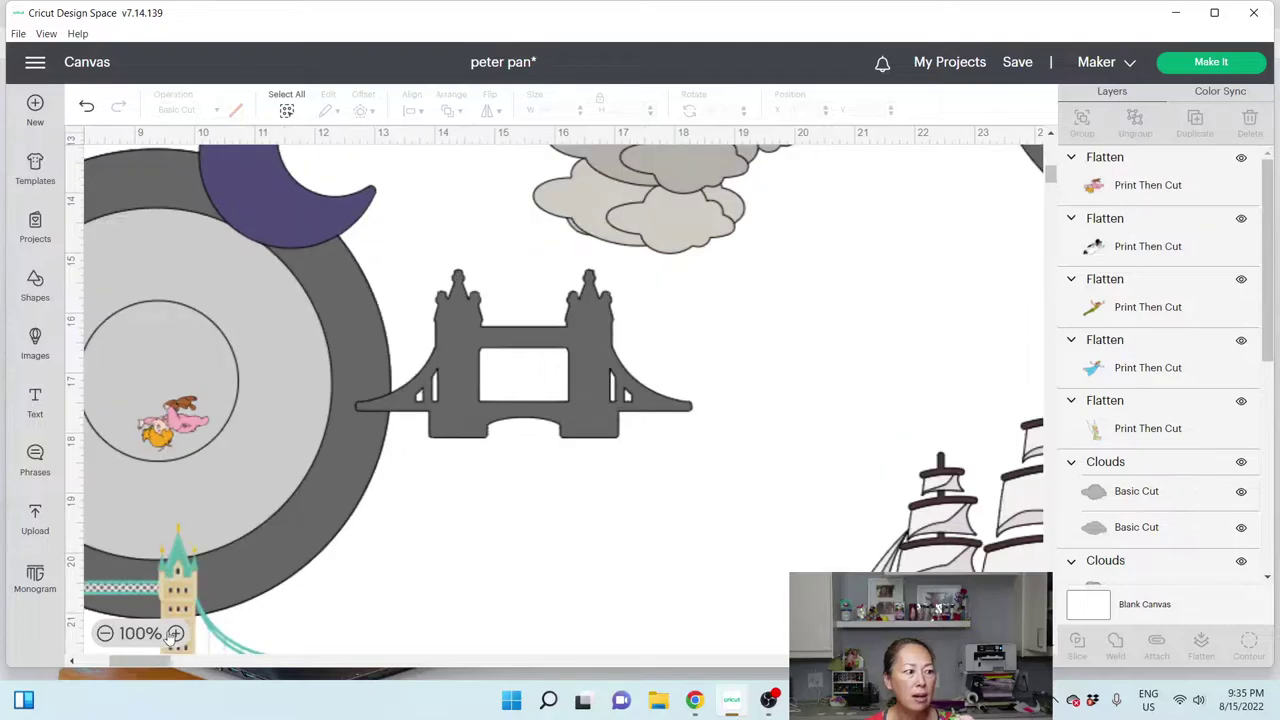
click(175, 633)
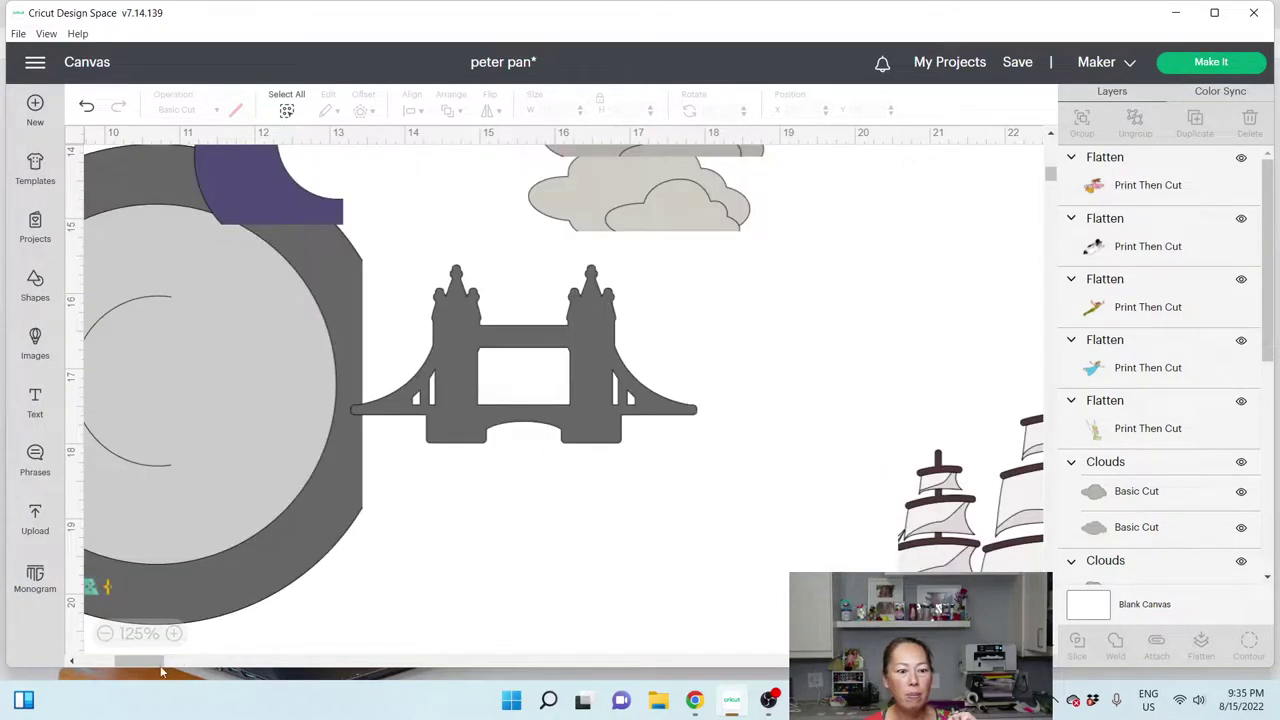
drag(153, 662, 117, 663)
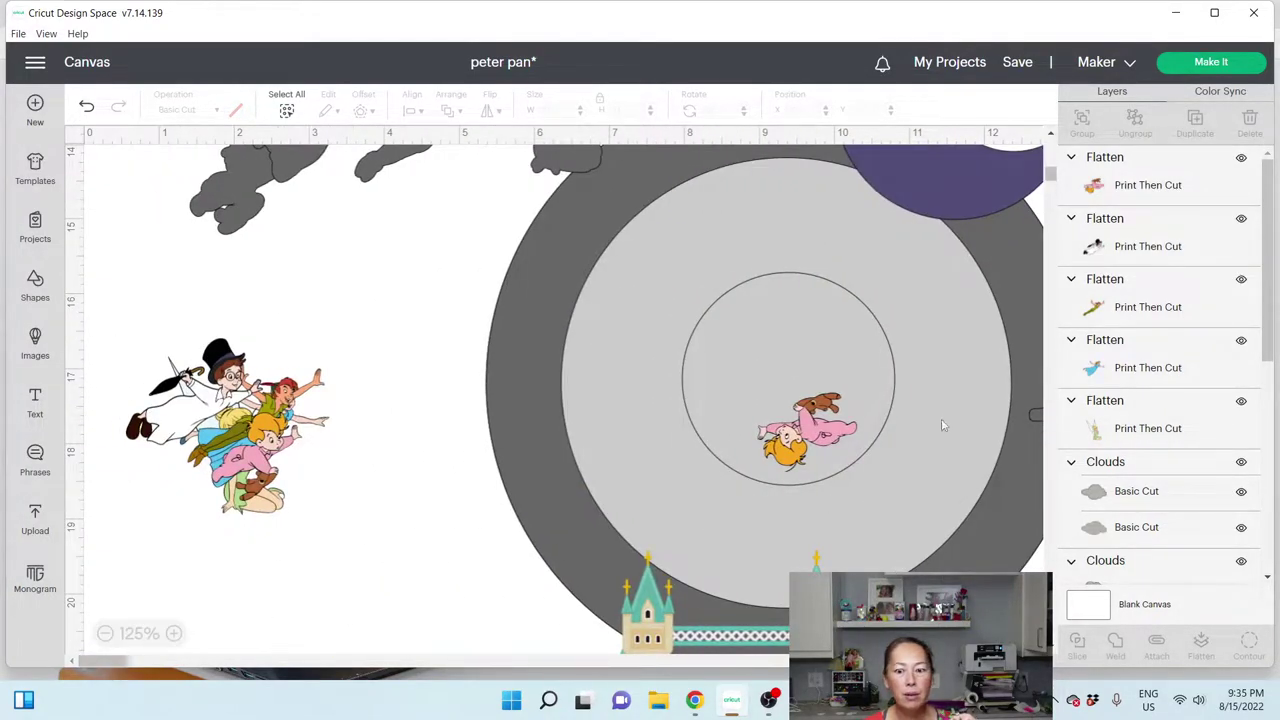
click(834, 430)
drag(834, 430, 863, 360)
Step: Place the Tower Bridge and its dark offset together over the round base, with the child figure between the towers
scroll(864, 426, down, 2)
scroll(864, 426, down, 1)
drag(820, 608, 896, 368)
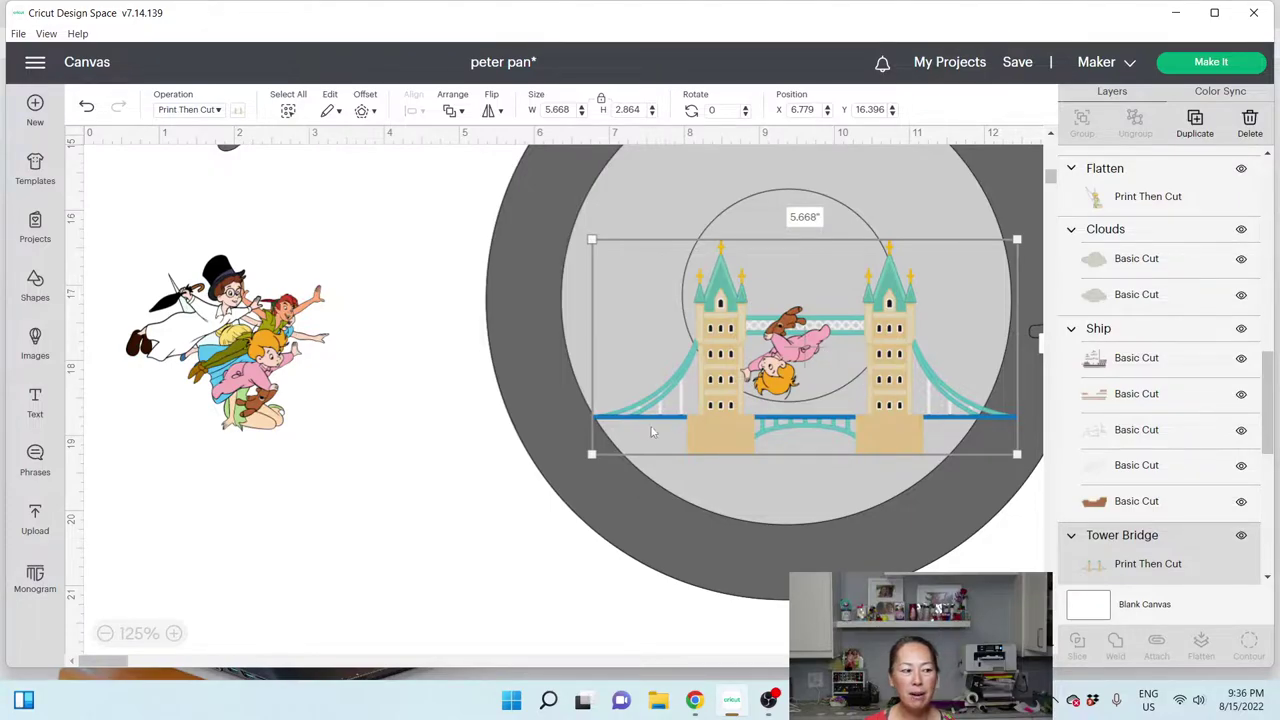
click(105, 633)
click(105, 633)
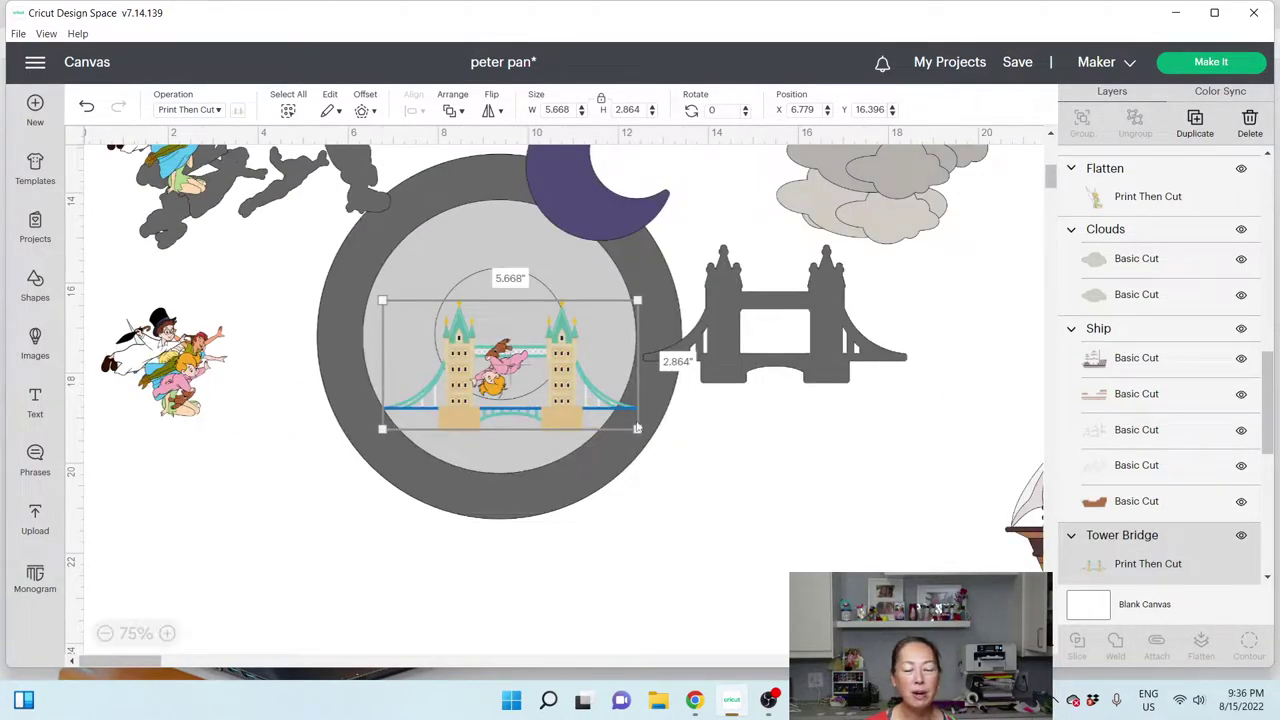
click(835, 363)
drag(835, 363, 572, 410)
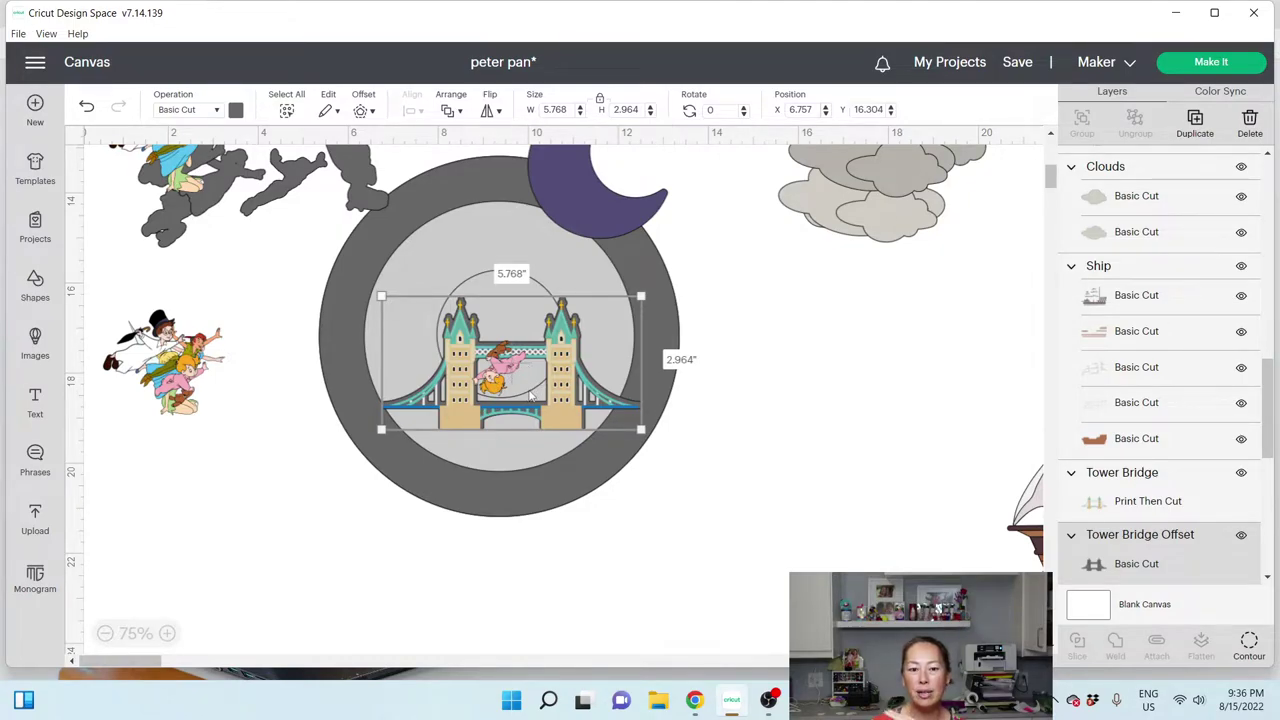
click(494, 392)
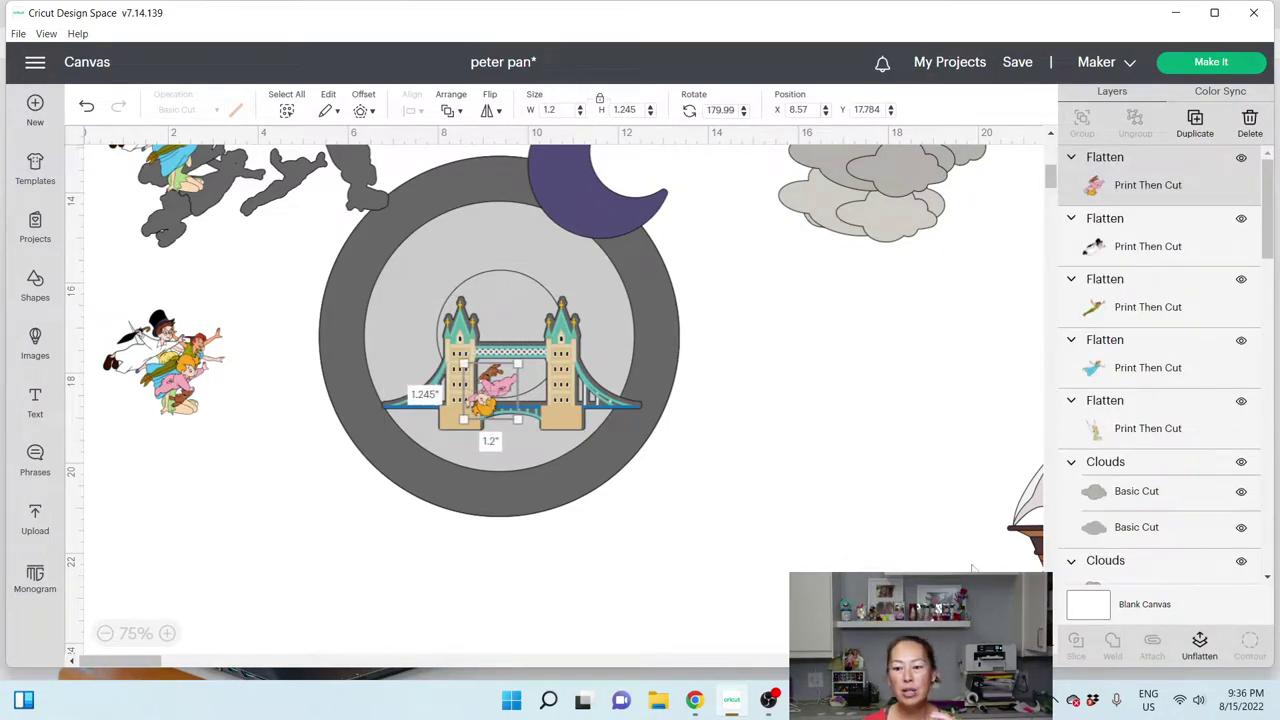
Step: Arrange the ship, a pair of clouds and the moon over the round base, with the moon at its upper left
drag(1018, 540, 404, 442)
drag(897, 190, 654, 262)
drag(916, 213, 650, 315)
drag(580, 207, 391, 226)
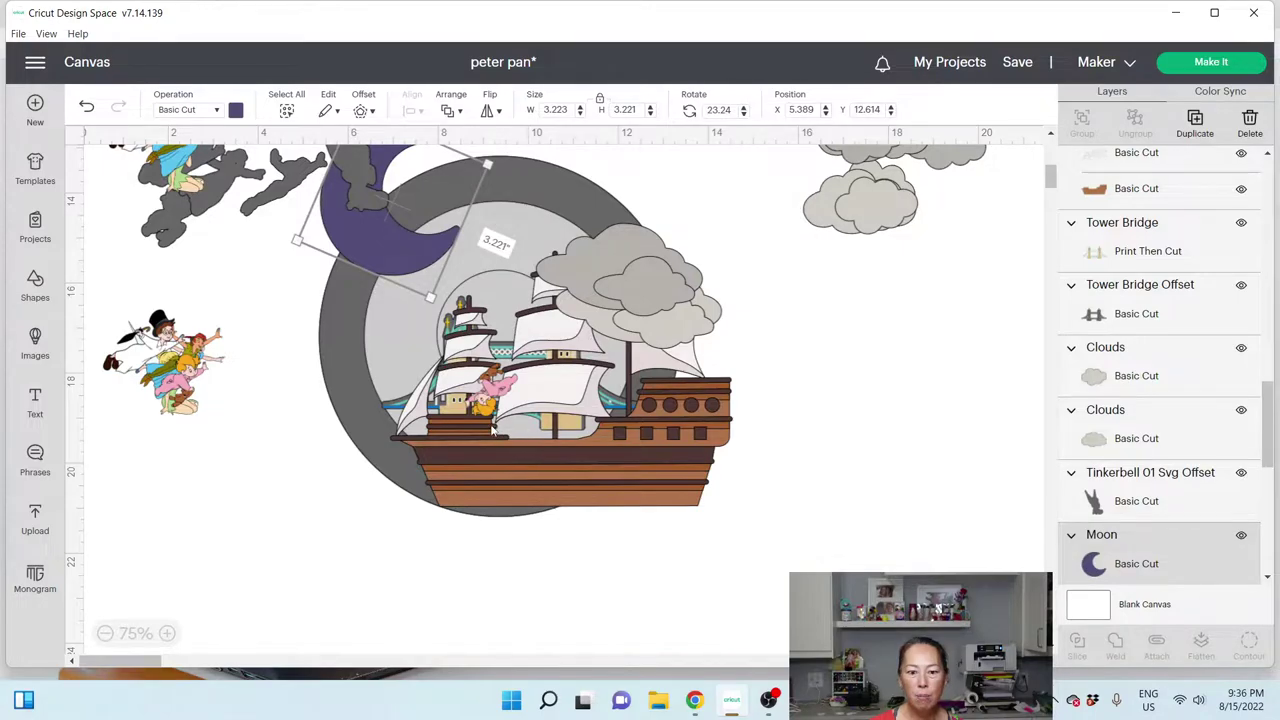
Step: Move the upside-down child figure off the round base and back to the lower character group
drag(491, 400, 172, 400)
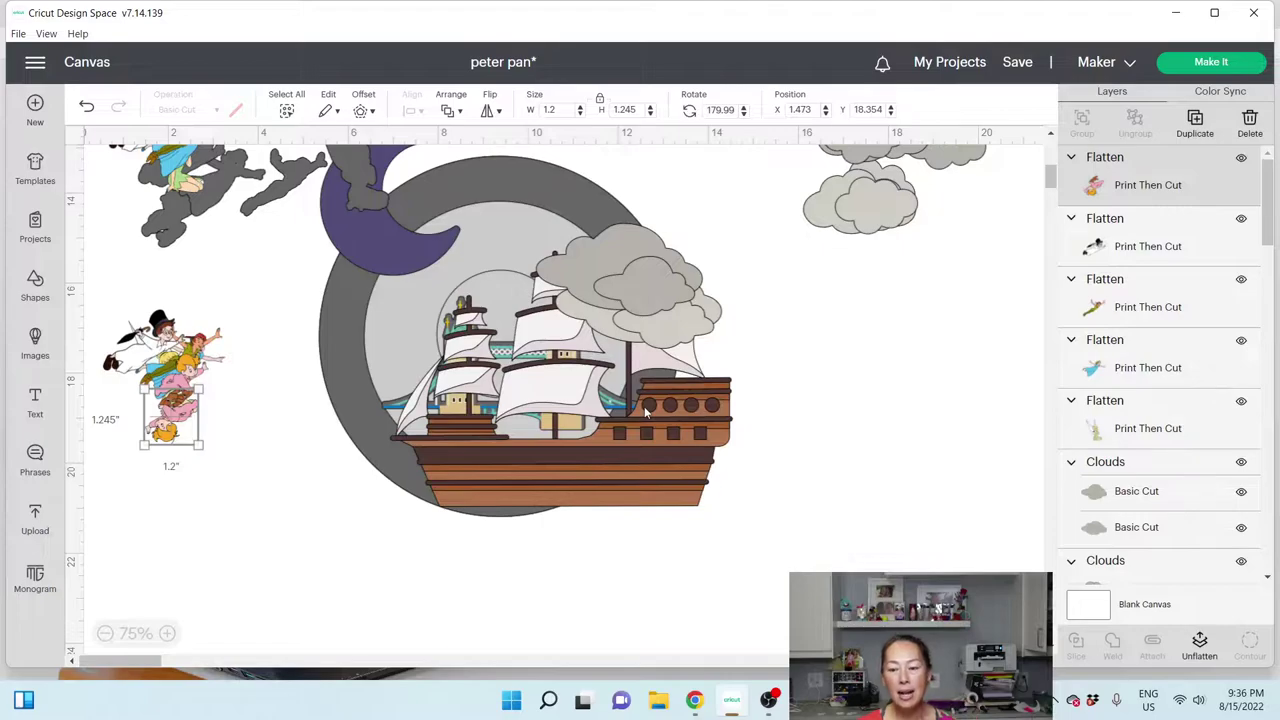
click(844, 367)
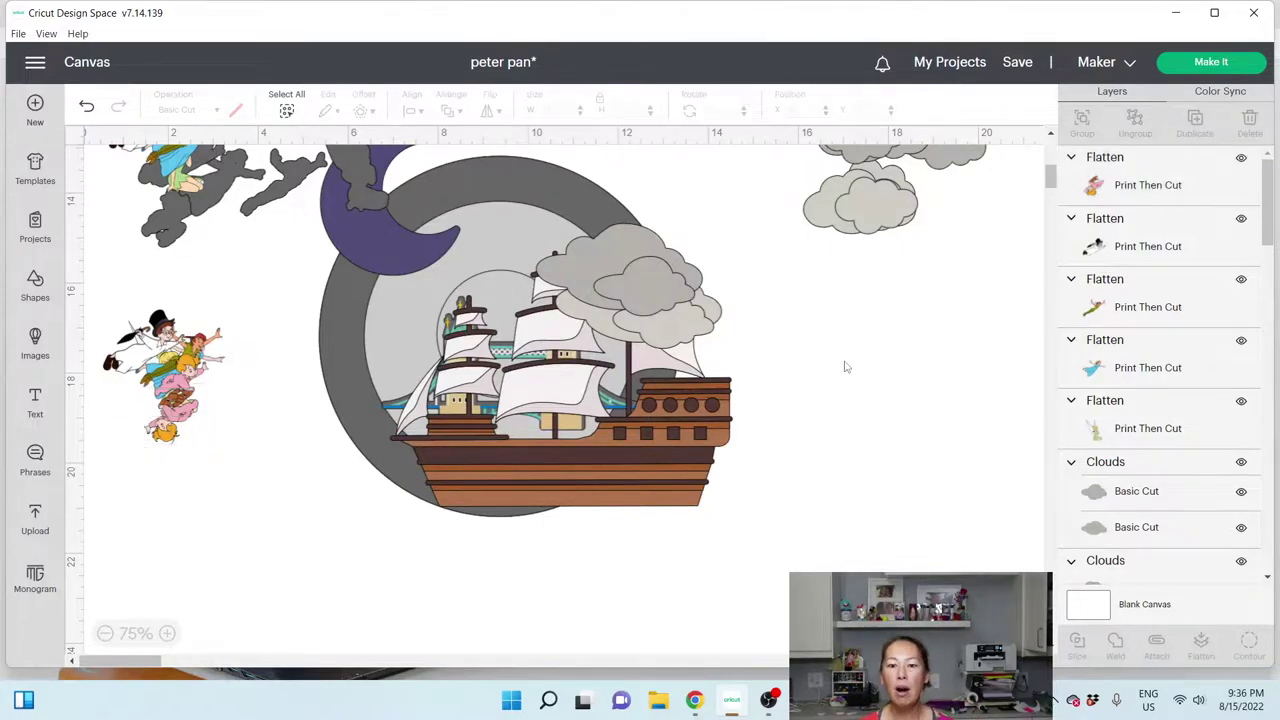
scroll(830, 390, up, 3)
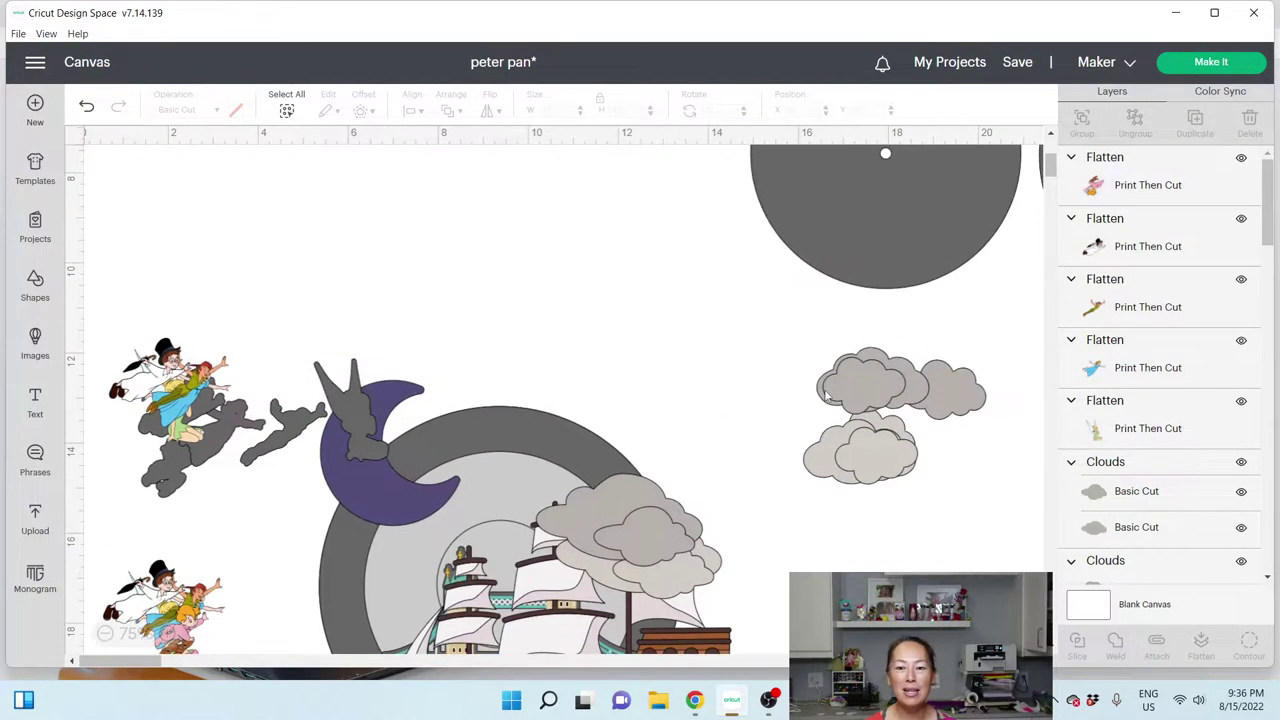
scroll(826, 398, down, 3)
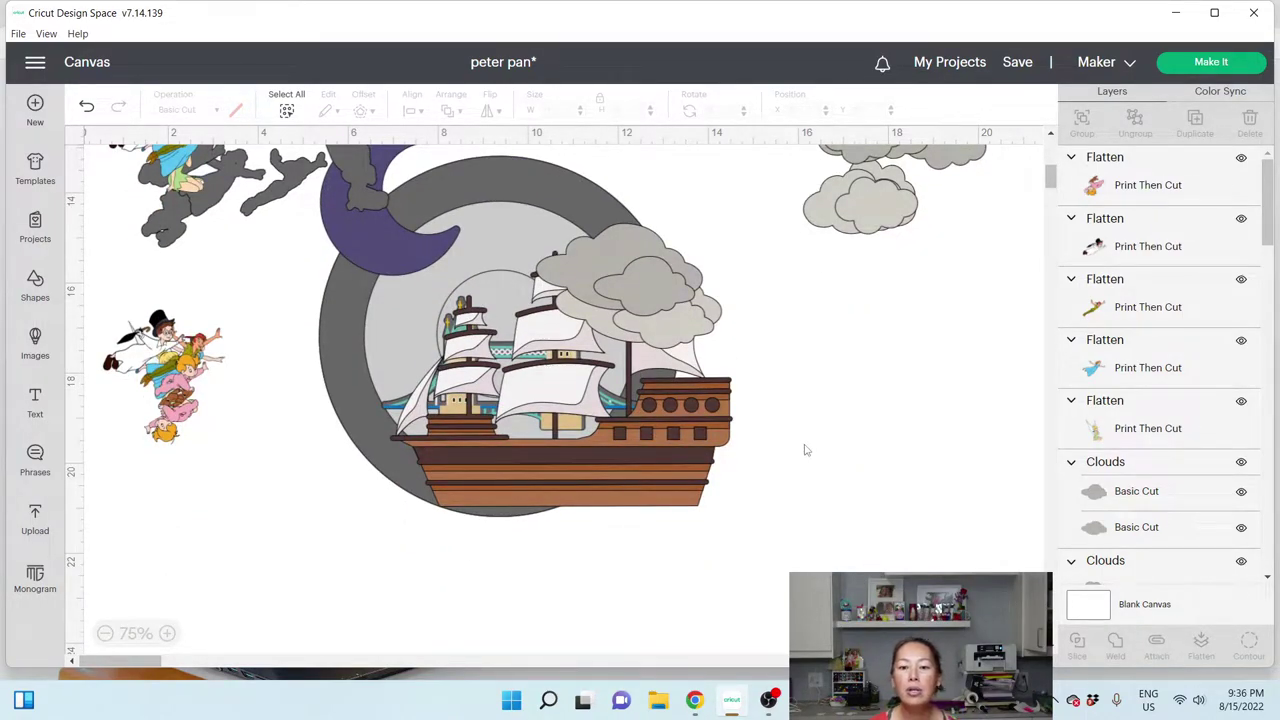
Step: Switch to Chrome and look through the open Etsy listings for the Tinkerbell and Peter Pan SVG files
click(694, 700)
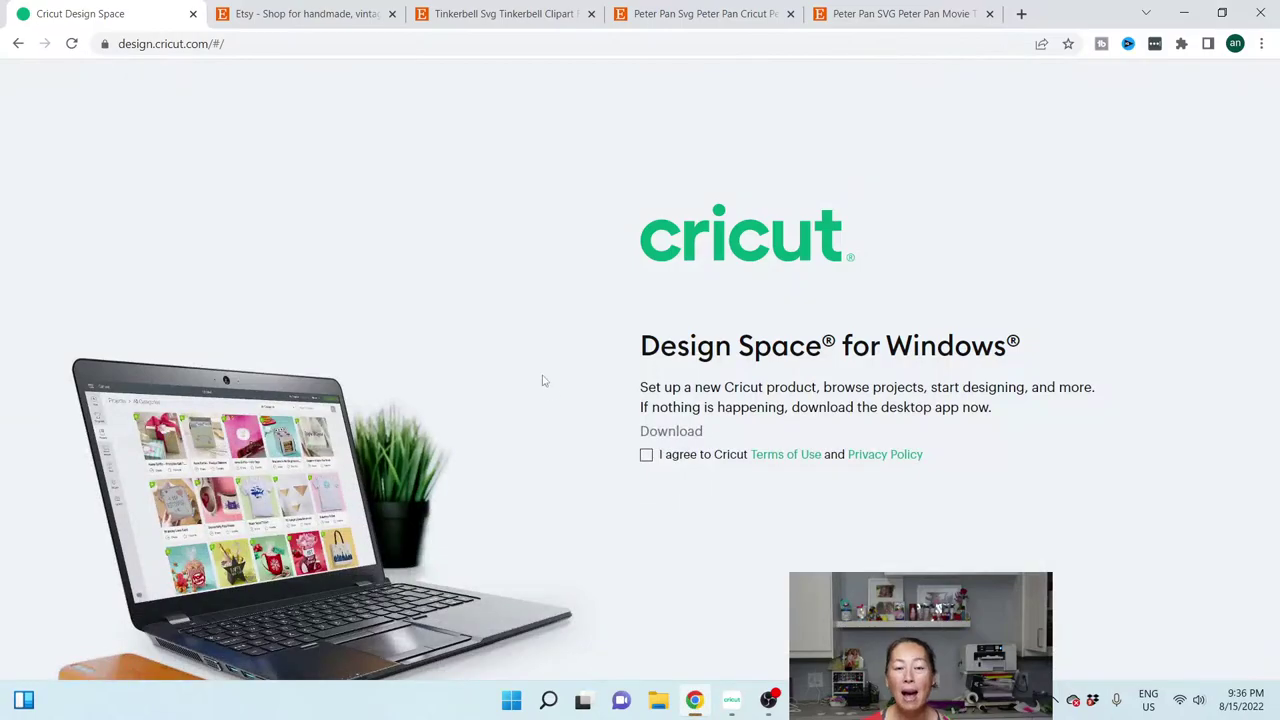
click(305, 13)
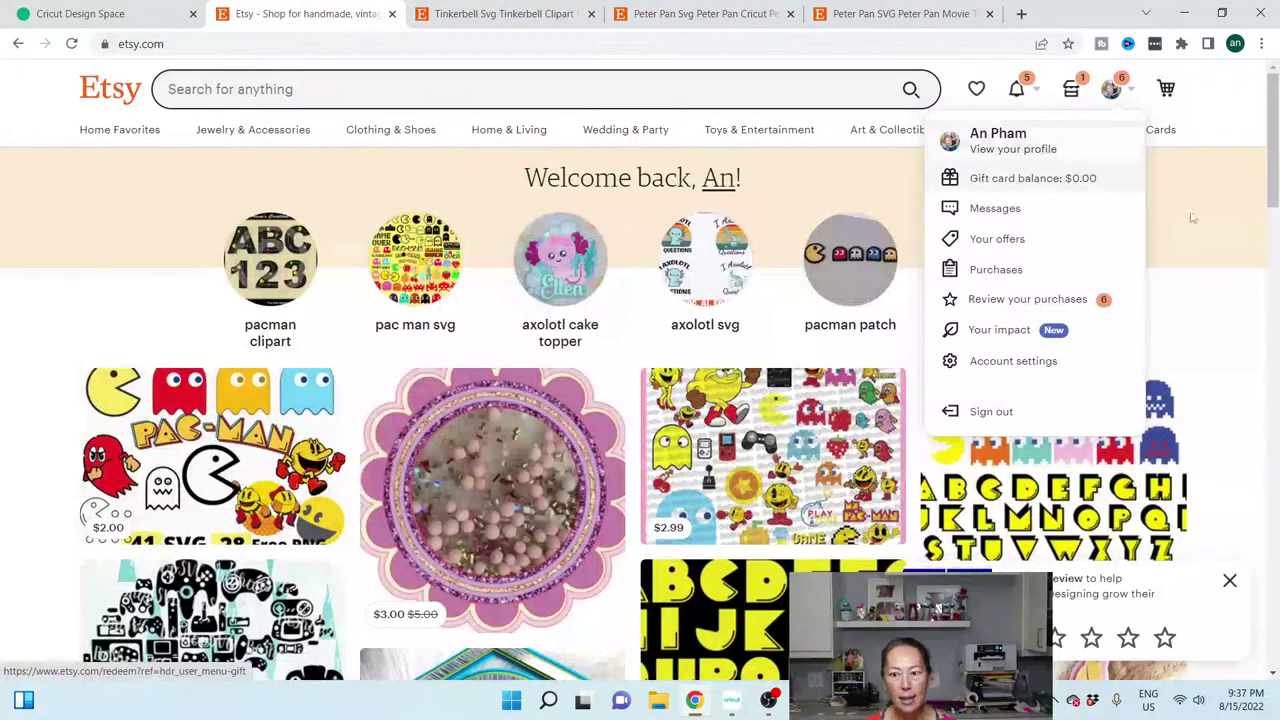
click(1198, 175)
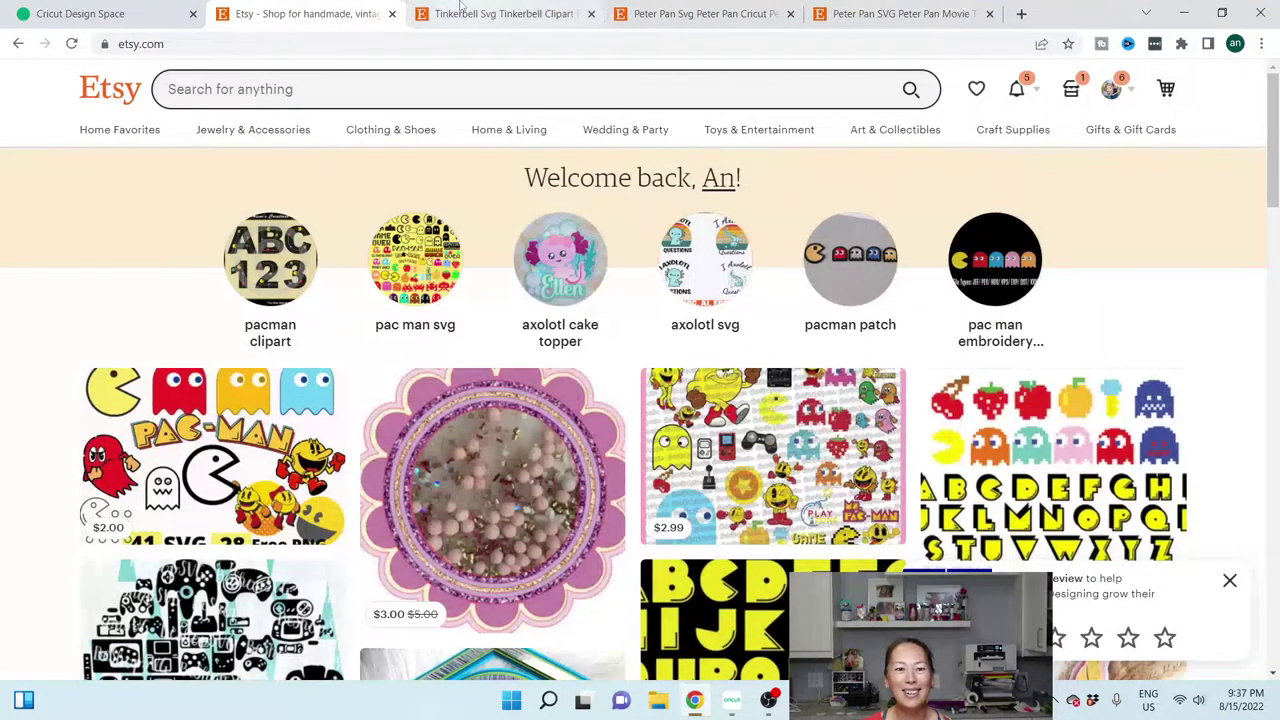
click(460, 10)
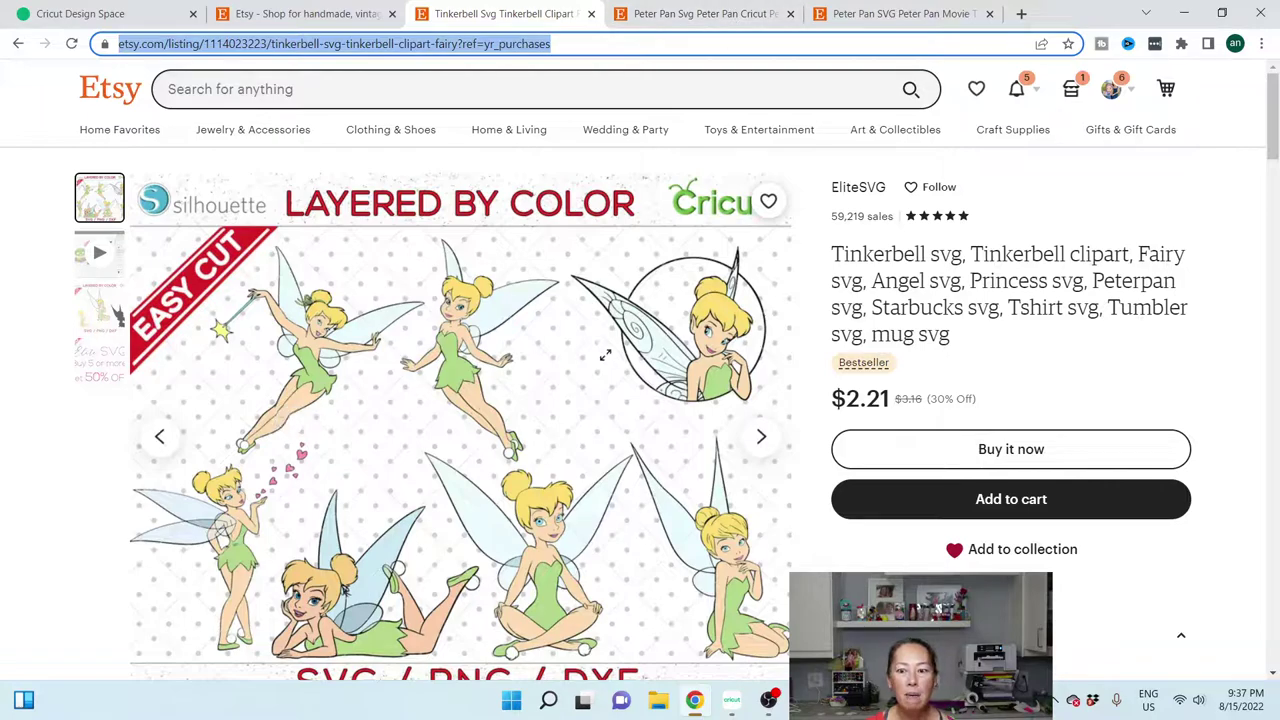
click(705, 14)
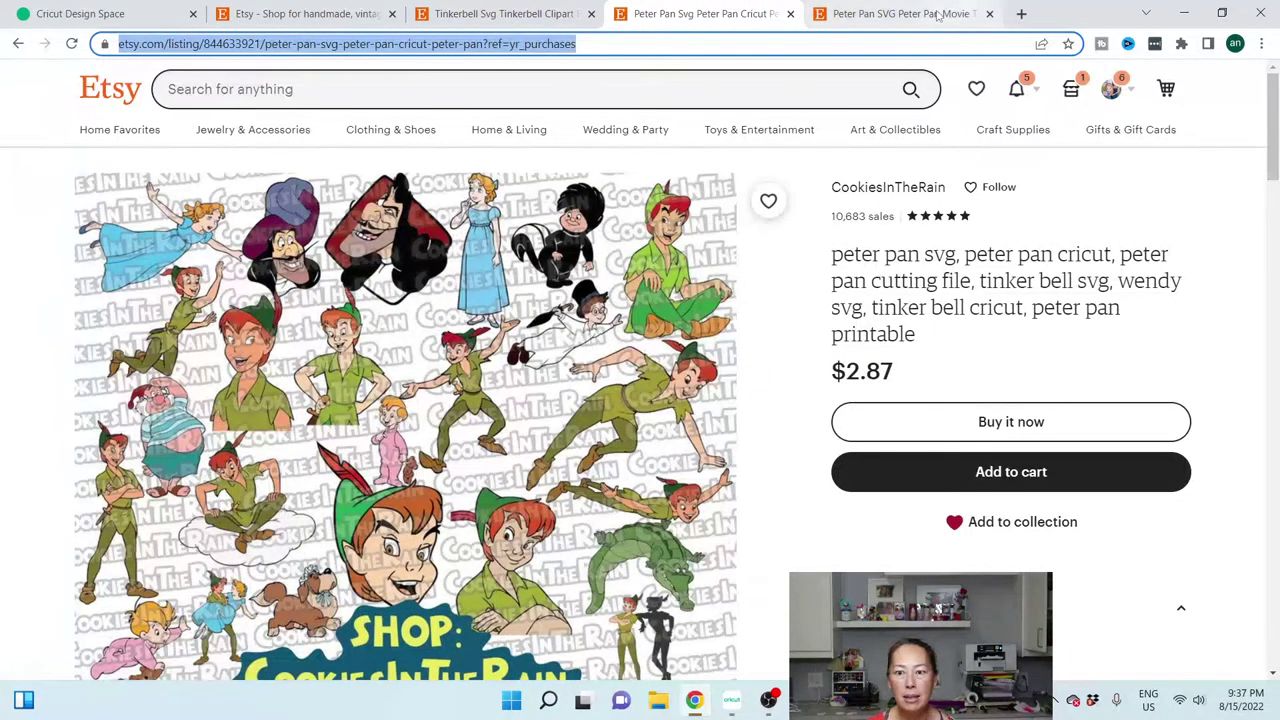
click(900, 14)
click(1194, 589)
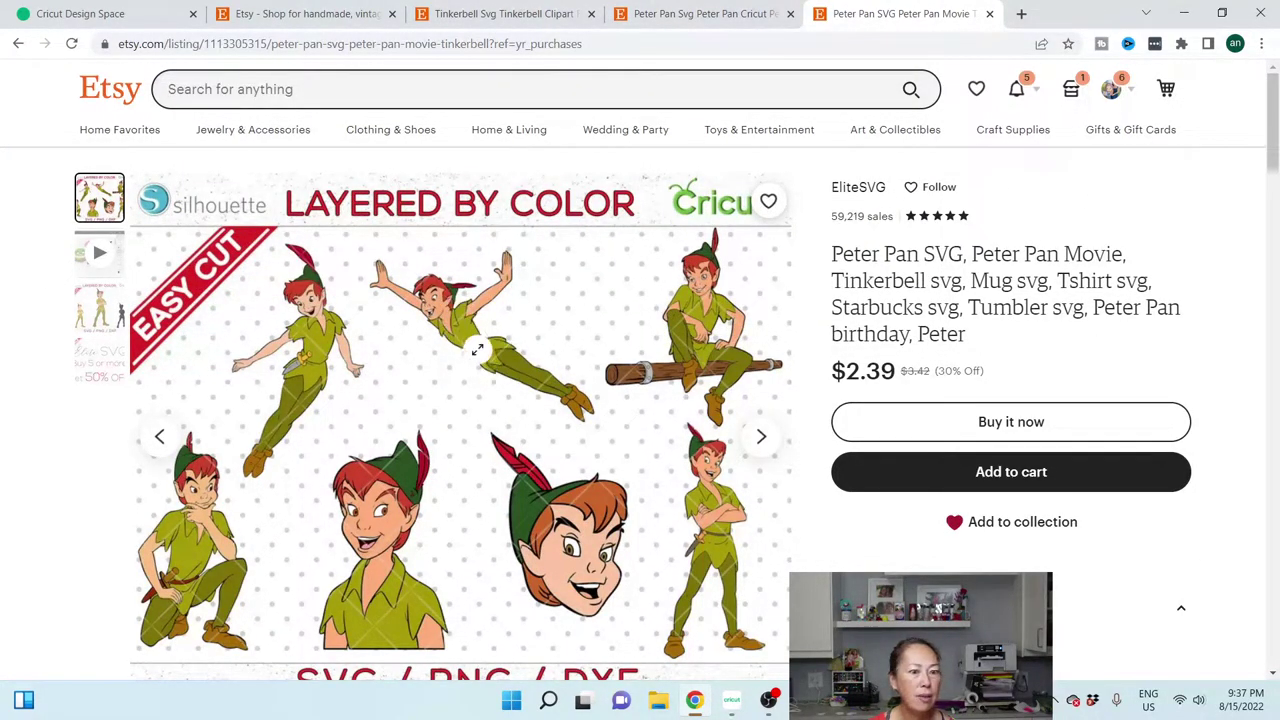
Step: Examine the character artwork in EliteSVG's Tinkerbell listing and CookiesInTheRain's Peter Pan listing
key(ctrl+shift+Tab)
key(ctrl+shift+Tab)
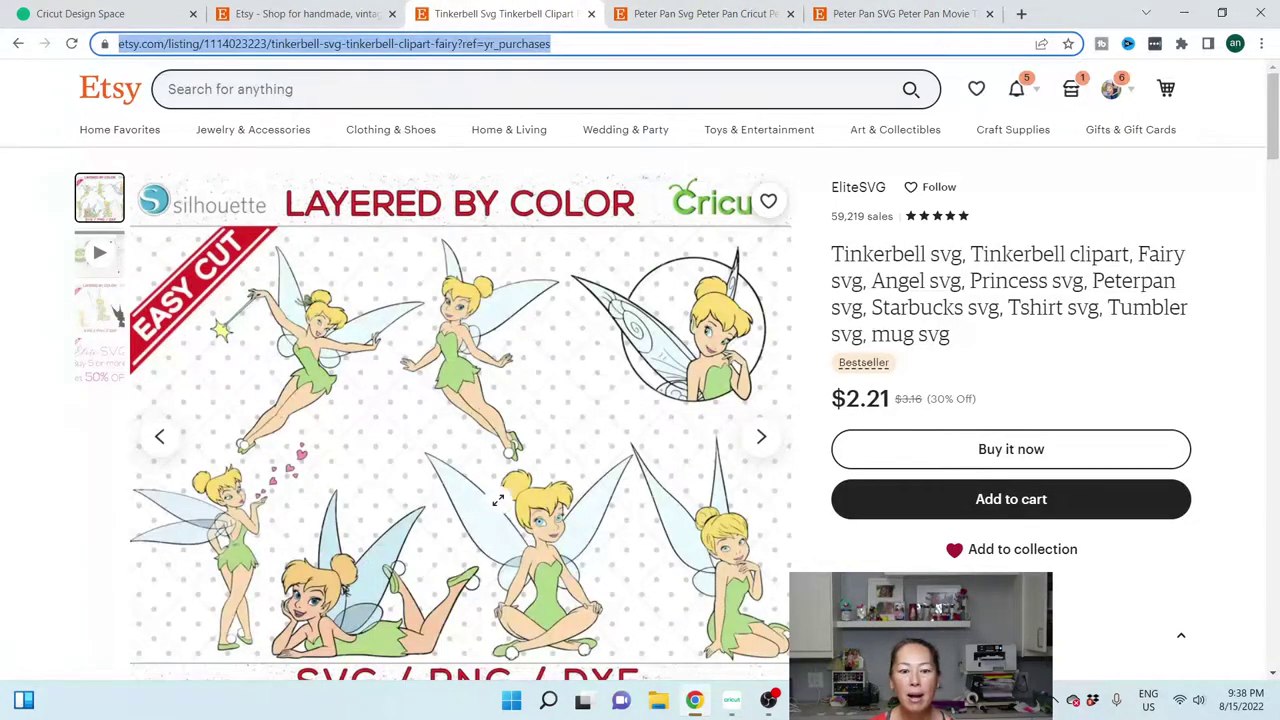
scroll(460, 490, down, 1)
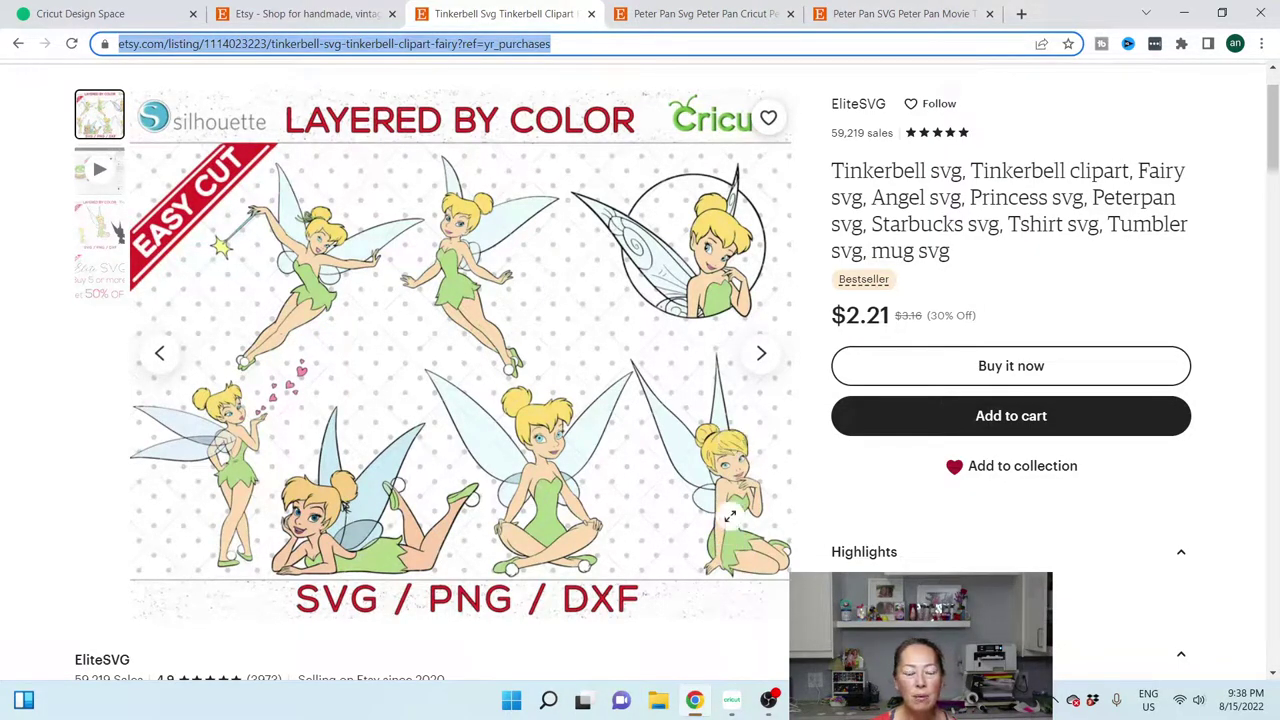
click(716, 13)
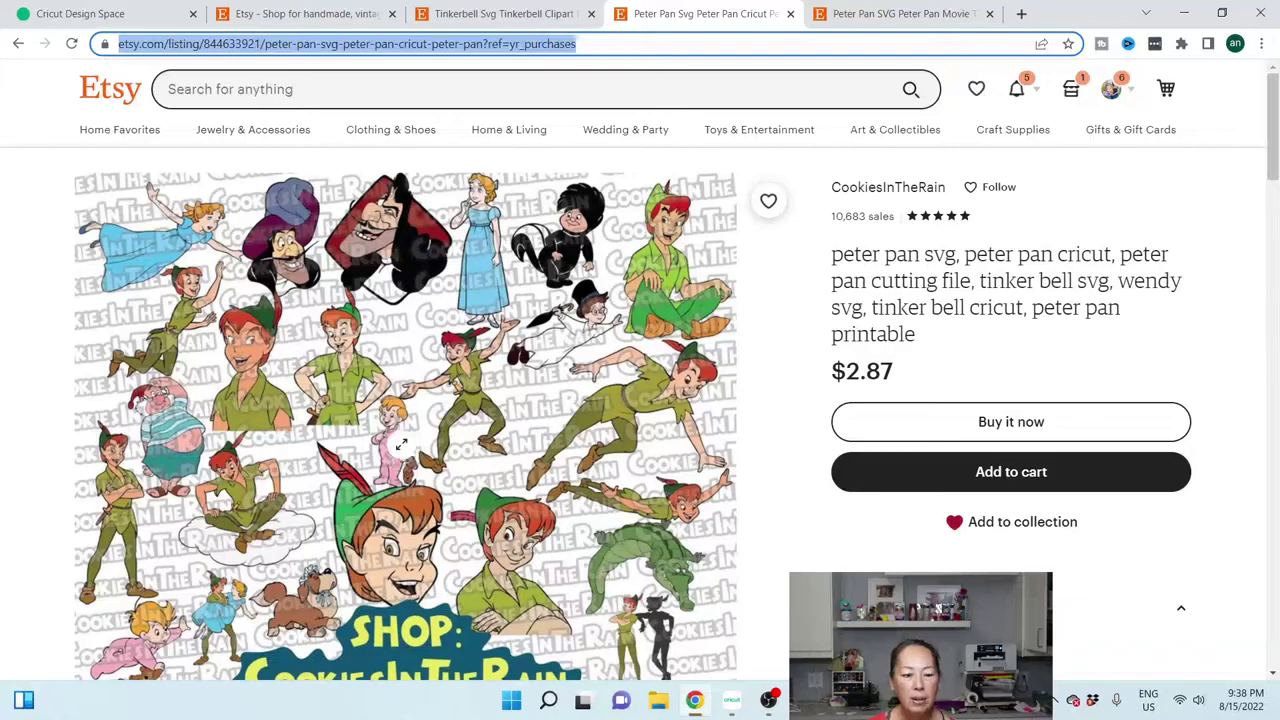
scroll(145, 635, down, 2)
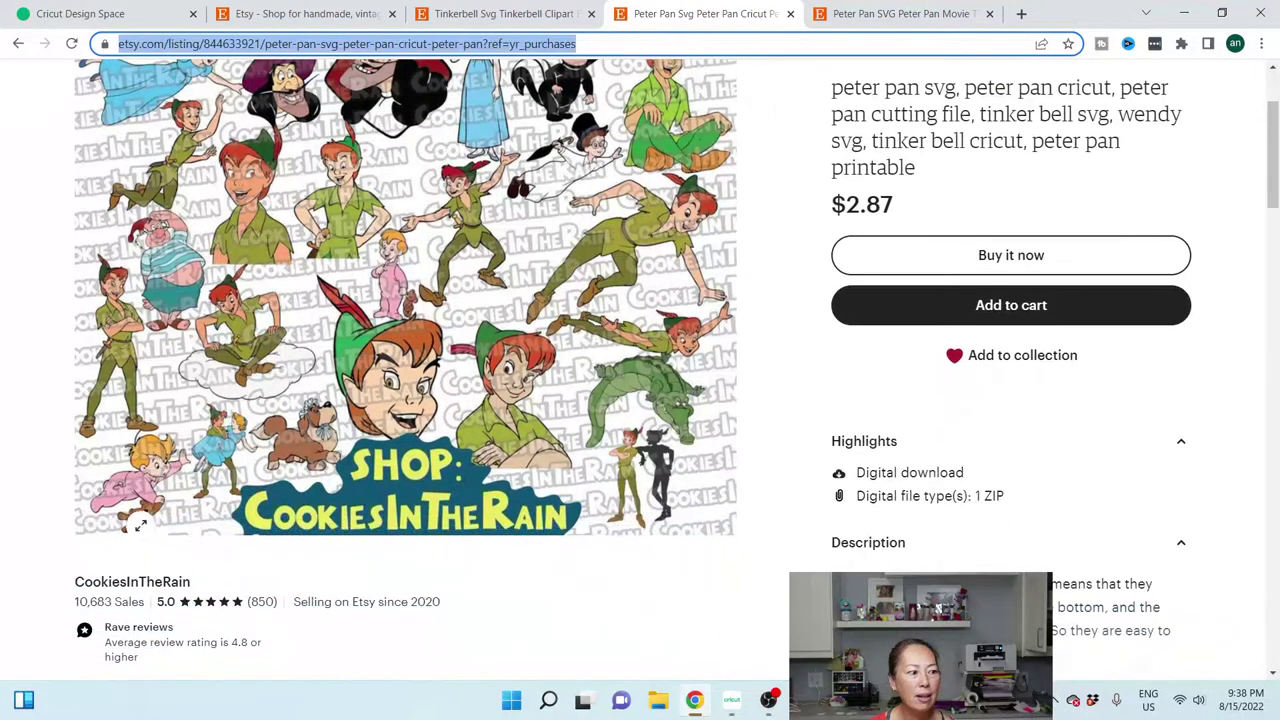
scroll(550, 441, up, 1)
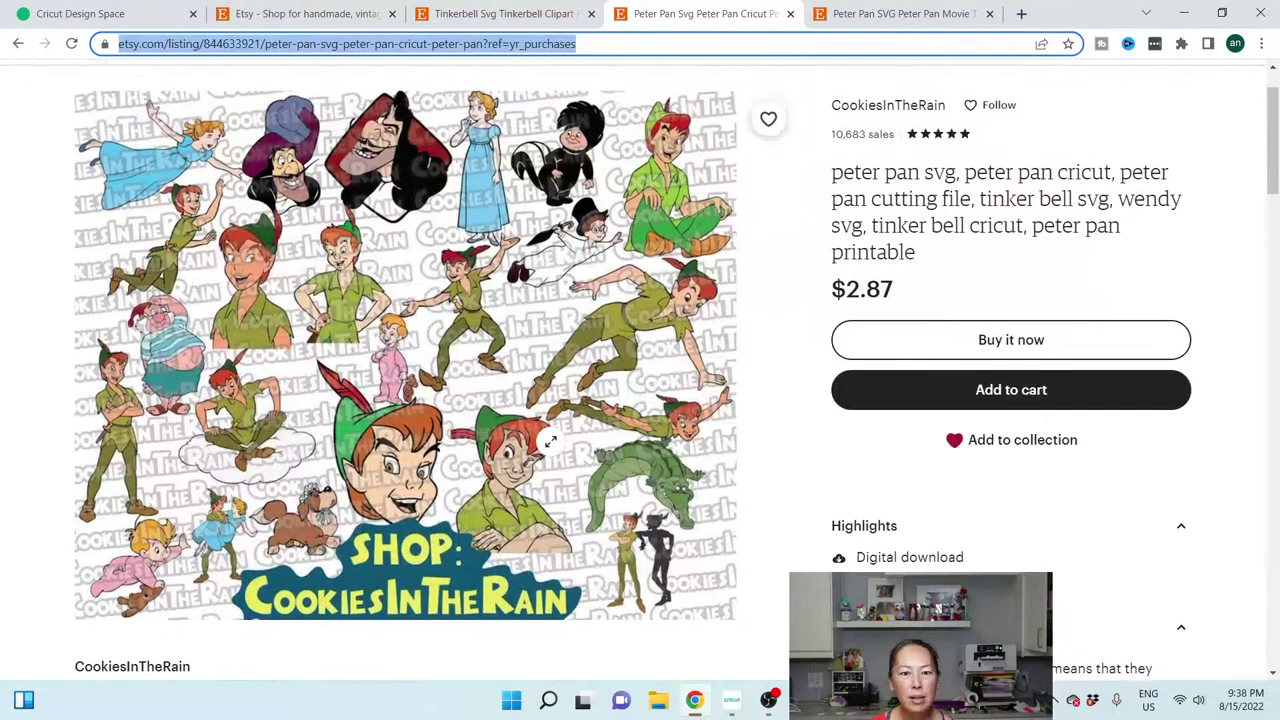
scroll(550, 441, up, 1)
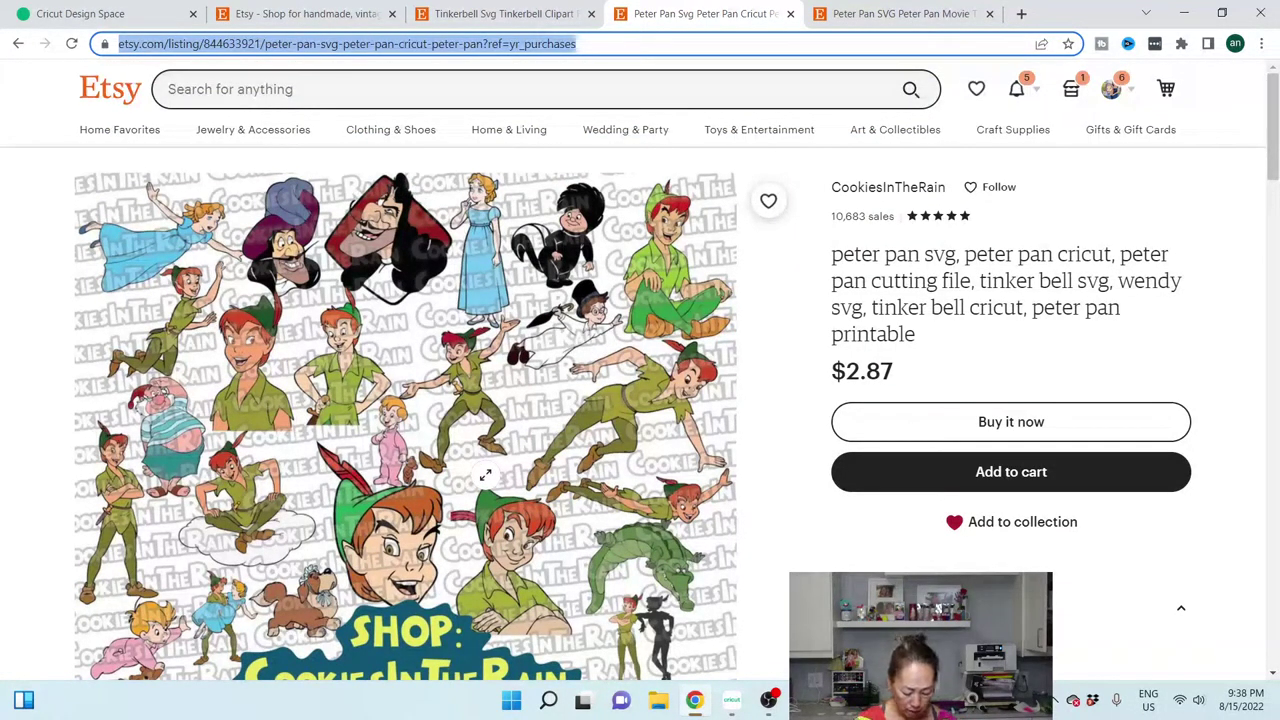
Step: Switch back to Cricut Design Space and examine the assembled scene, the spare clouds and the 6-inch dark circle with the centre hole
mouse_move(612, 132)
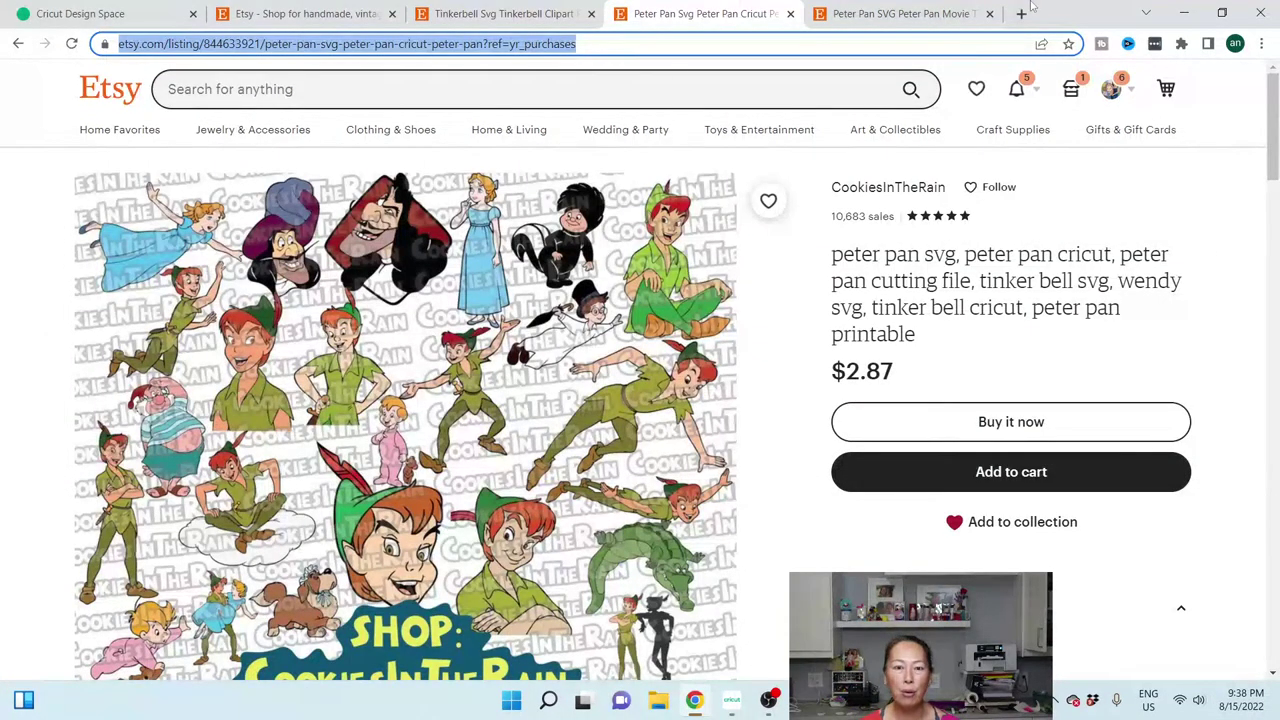
mouse_move(712, 702)
click(712, 620)
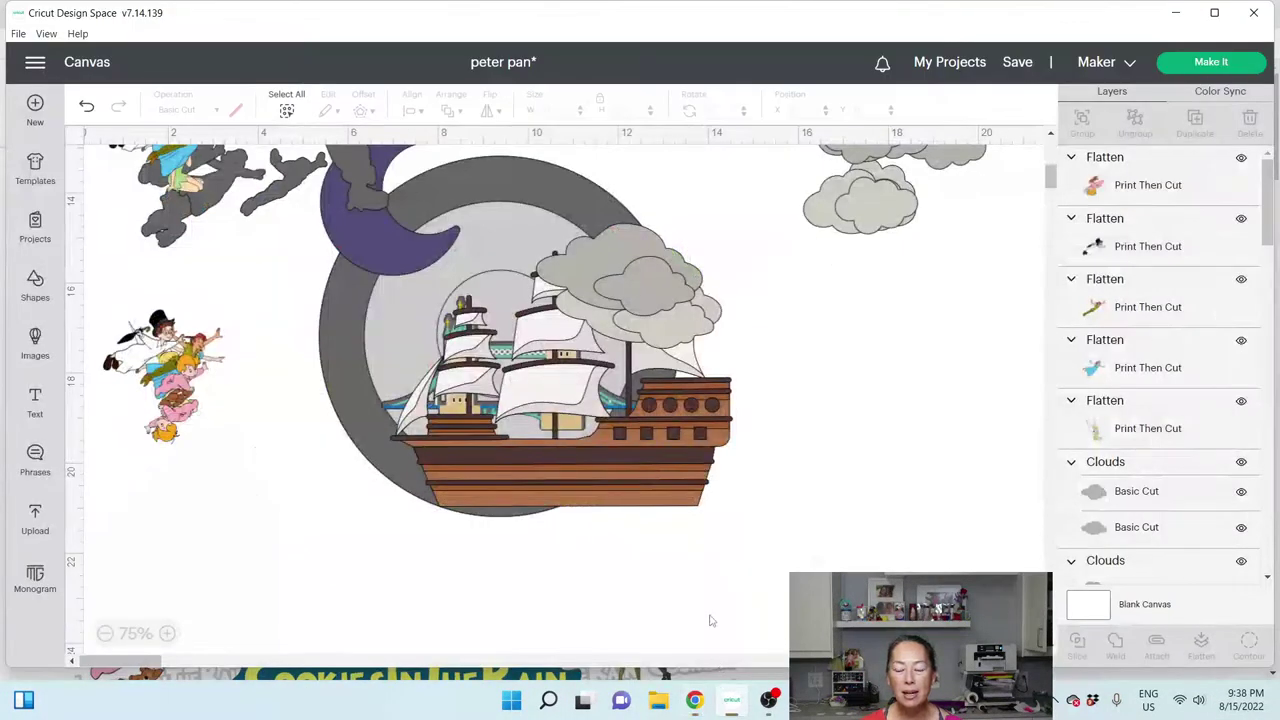
scroll(808, 541, up, 3)
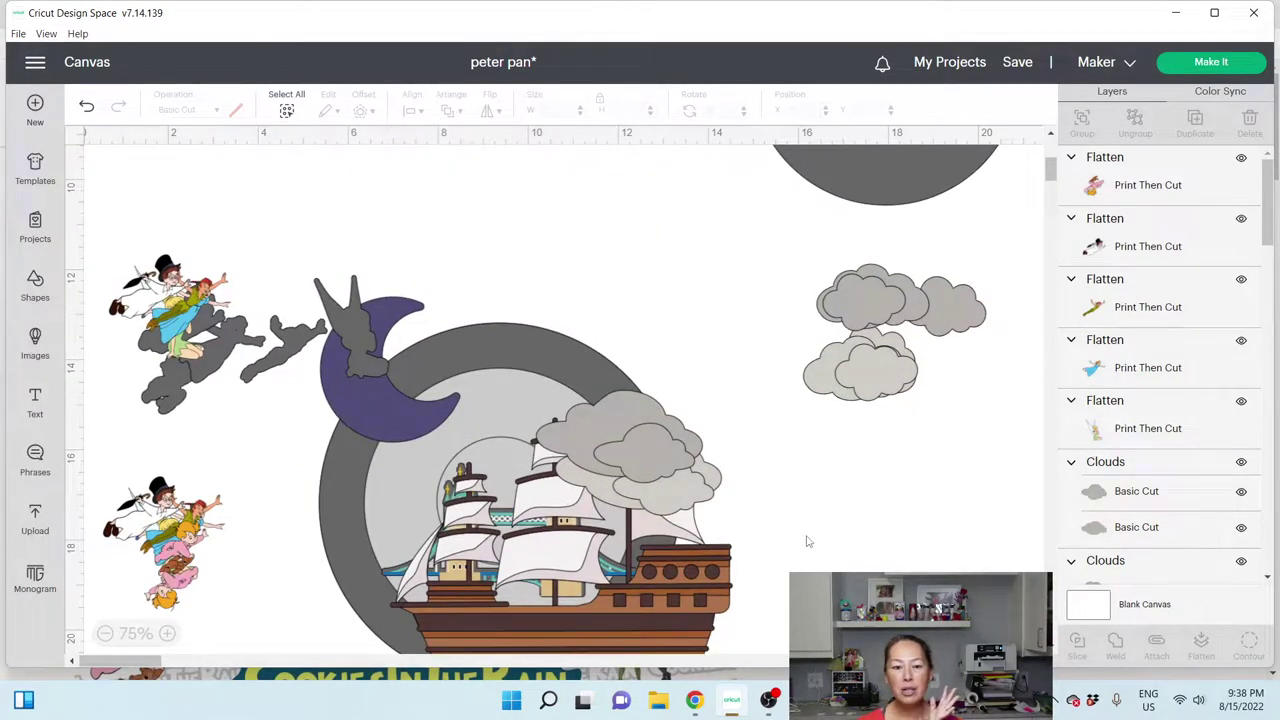
scroll(808, 541, up, 2)
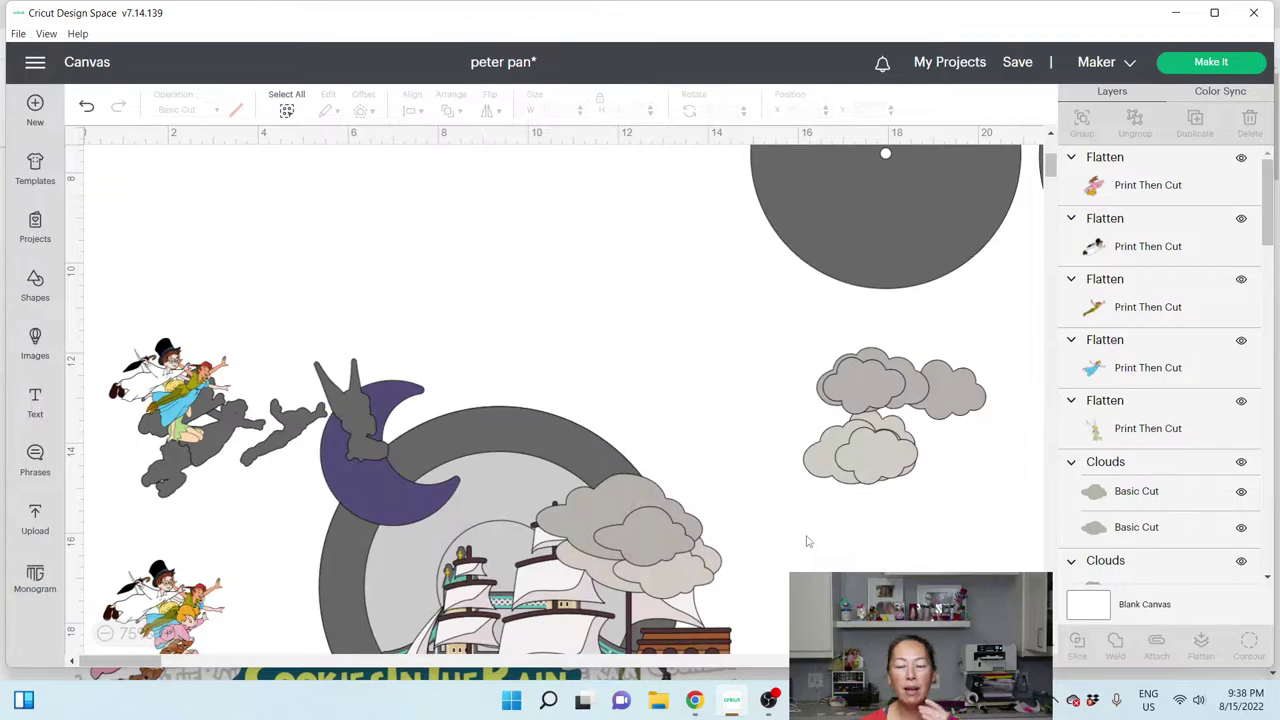
scroll(808, 541, down, 3)
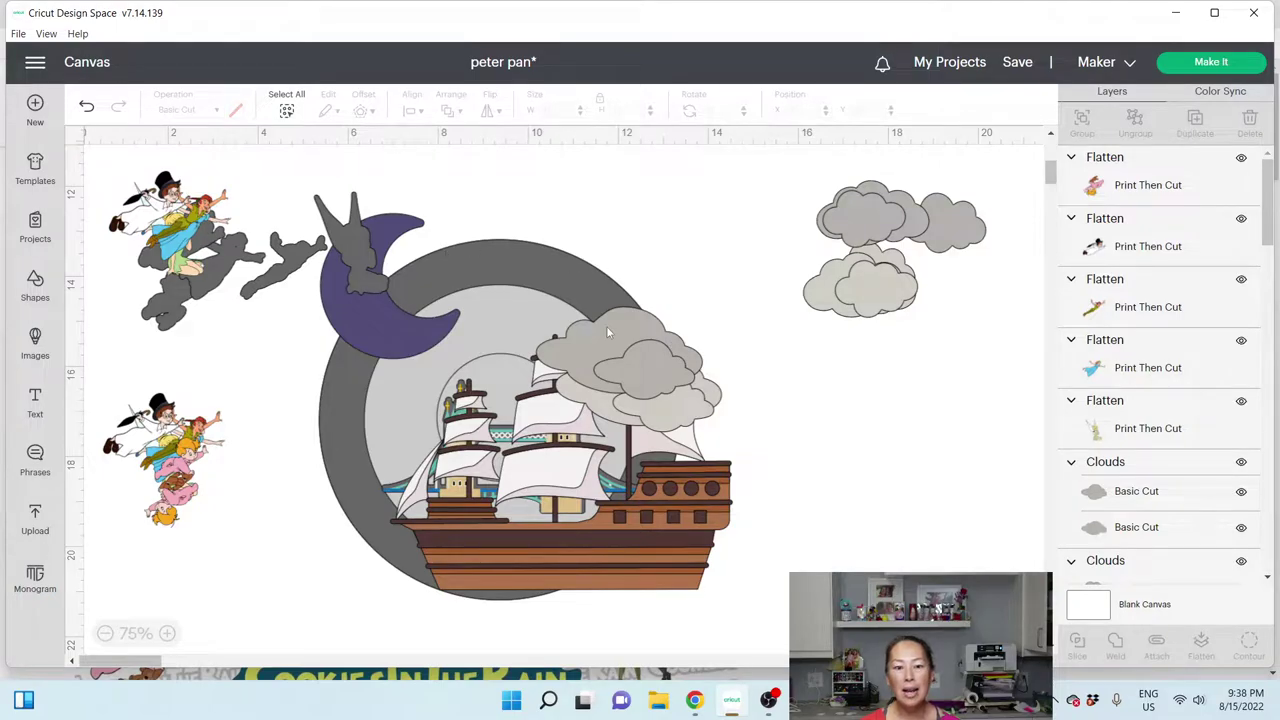
scroll(553, 376, up, 5)
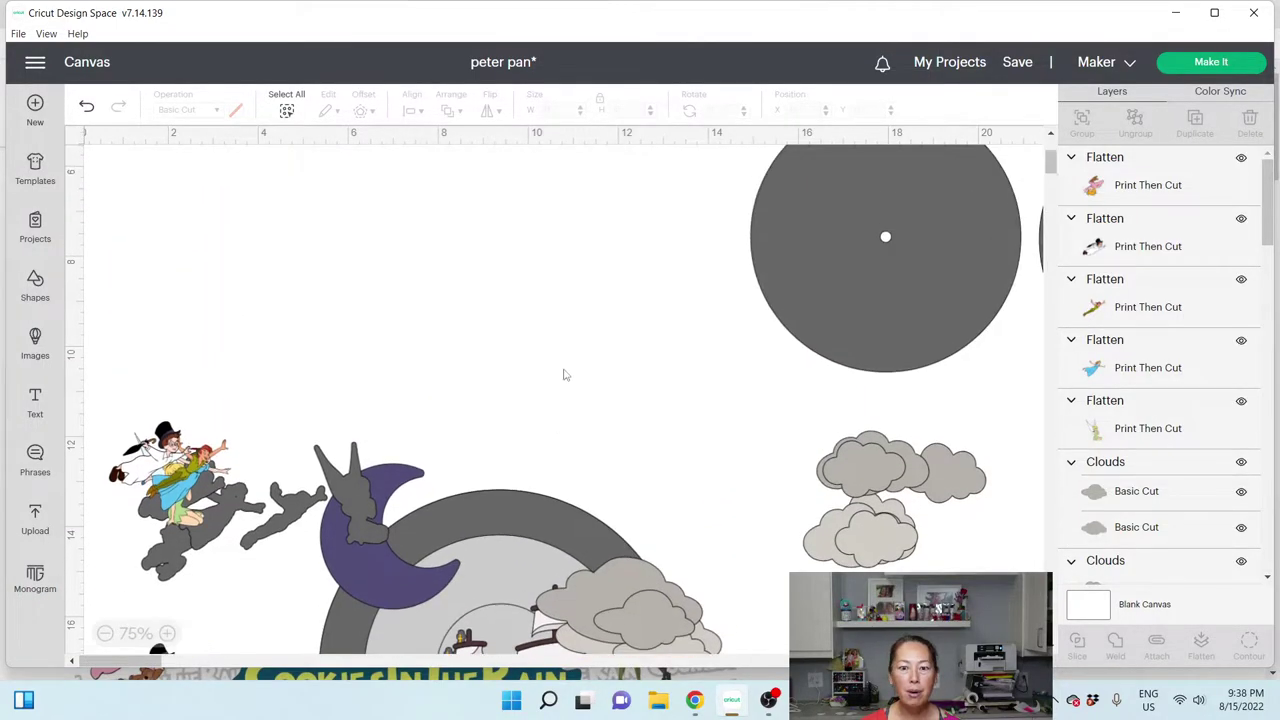
click(936, 195)
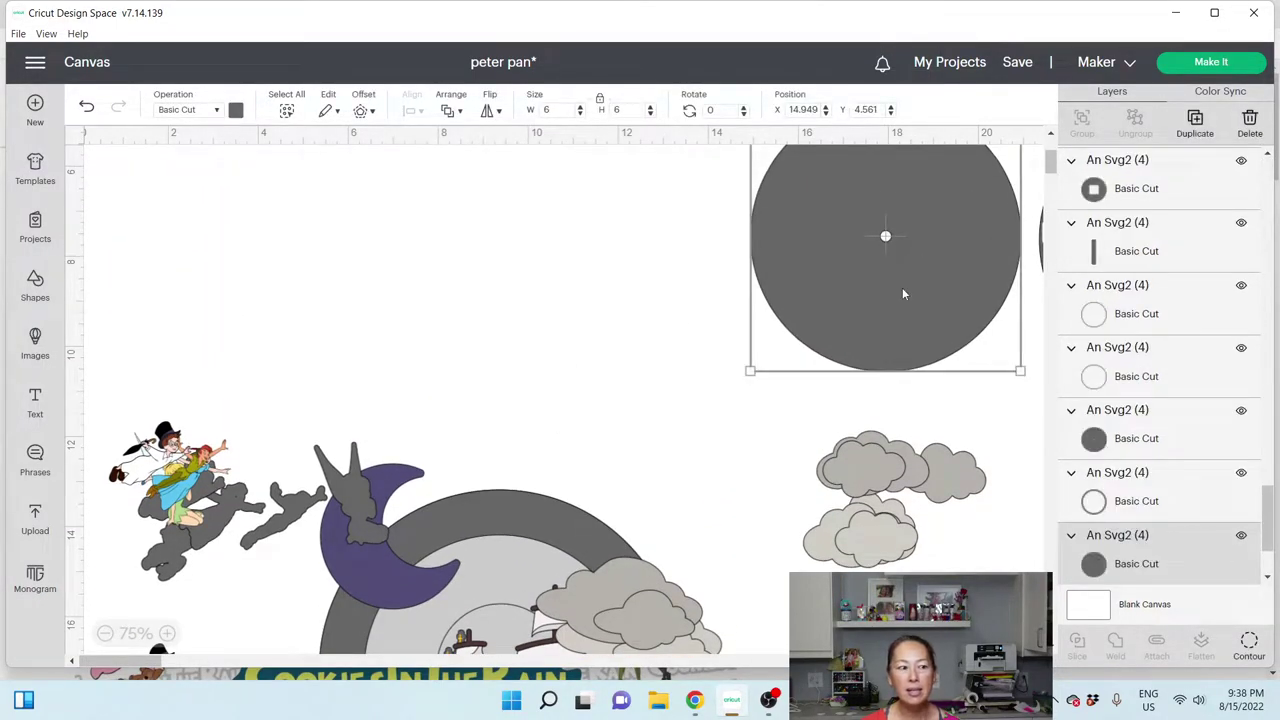
scroll(889, 302, up, 3)
scroll(889, 302, down, 6)
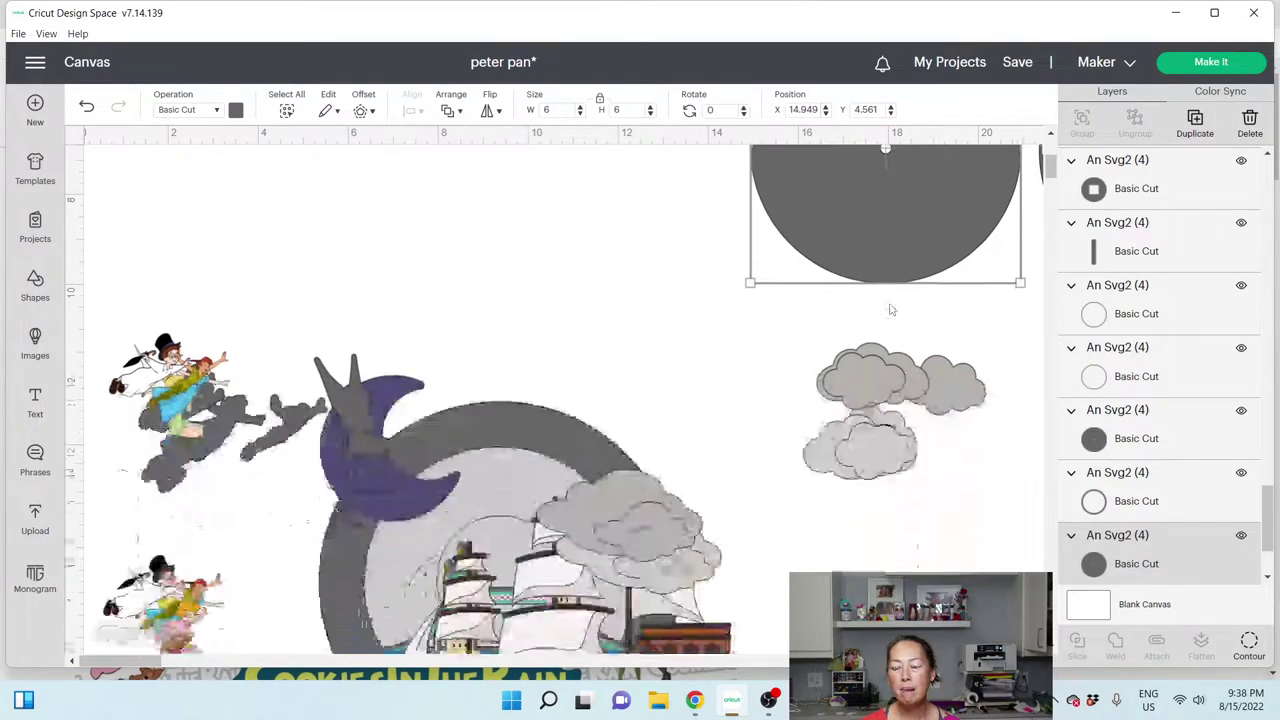
Step: Examine the 6-inch circle with the centre hole, the assembled scene and the project's layer list
scroll(891, 308, up, 3)
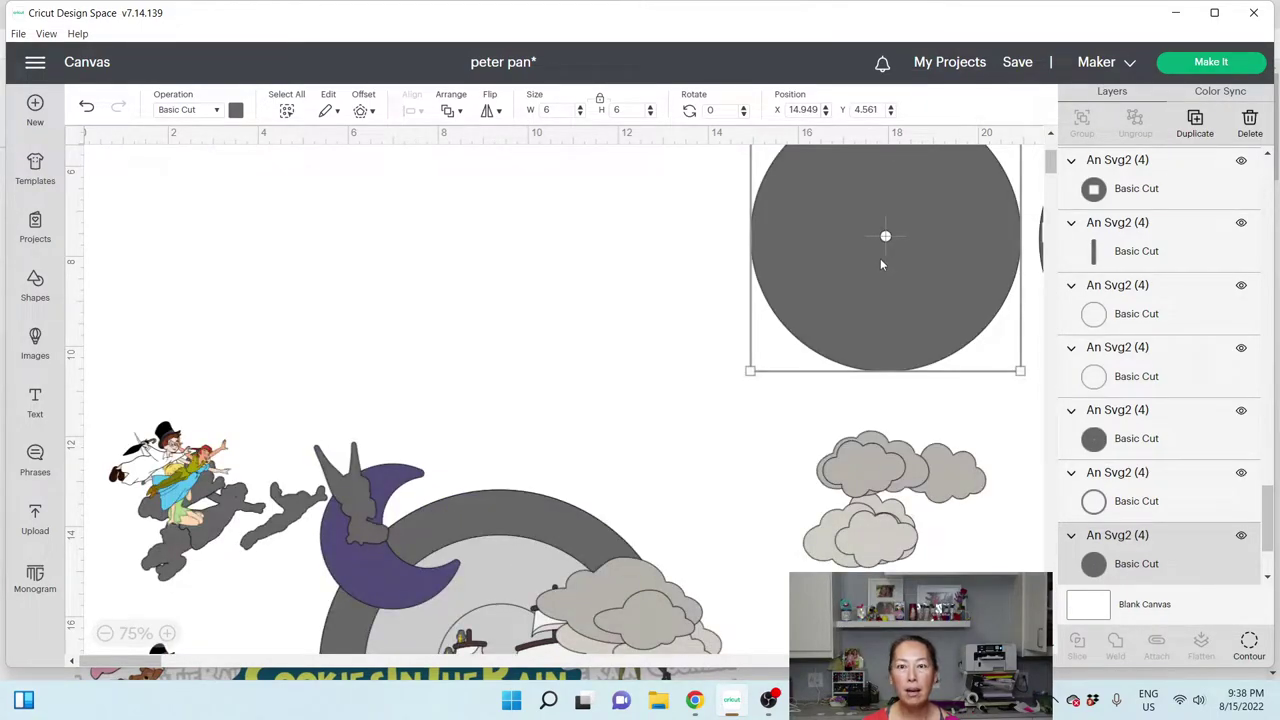
scroll(880, 258, down, 3)
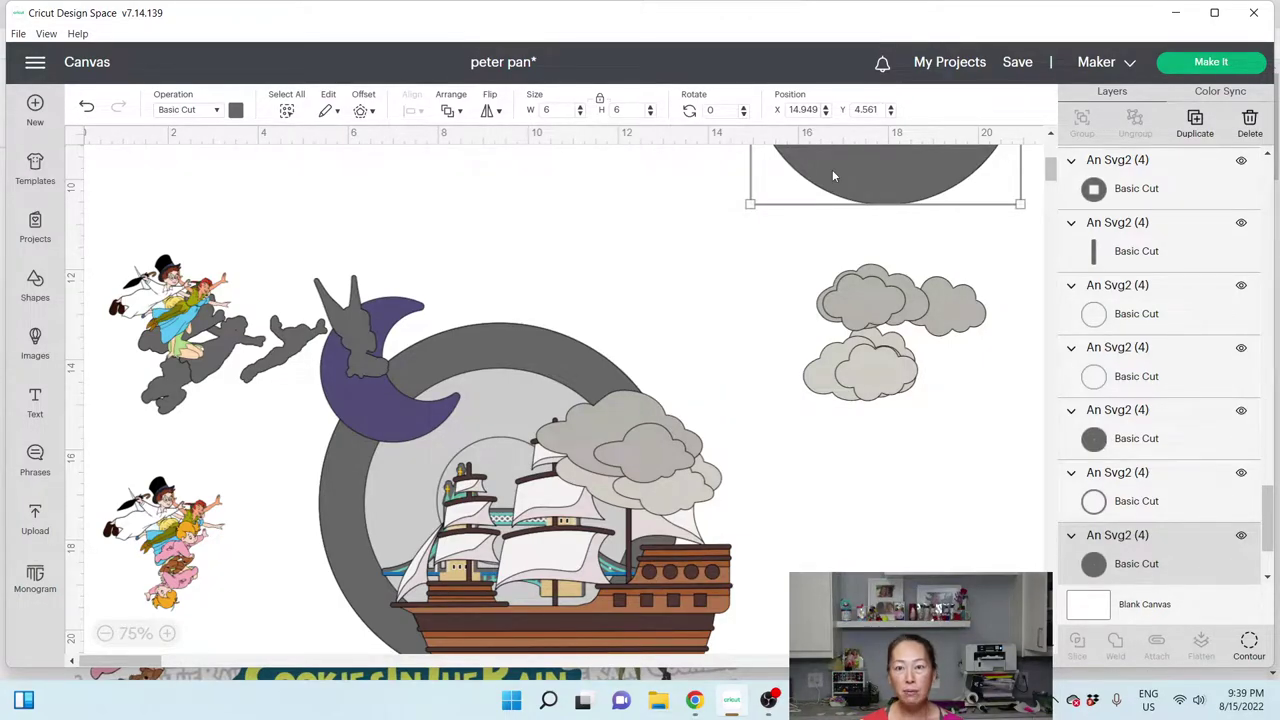
scroll(786, 329, down, 2)
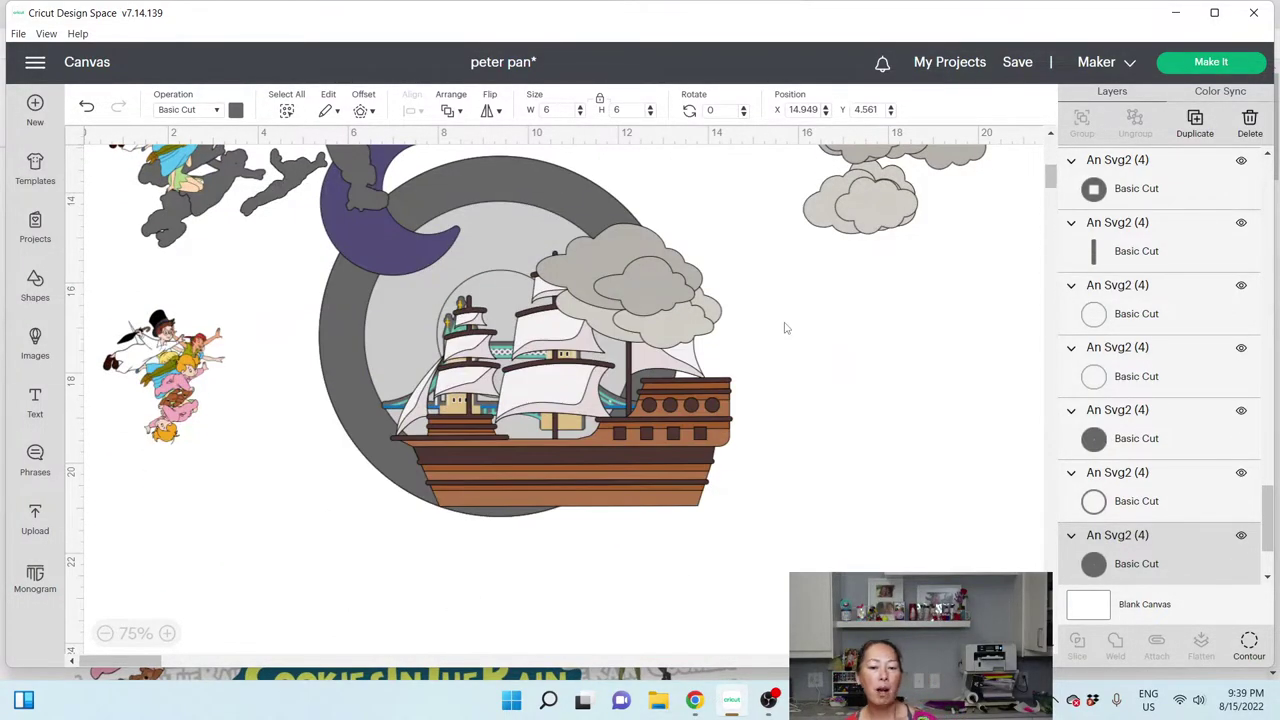
scroll(786, 329, up, 1)
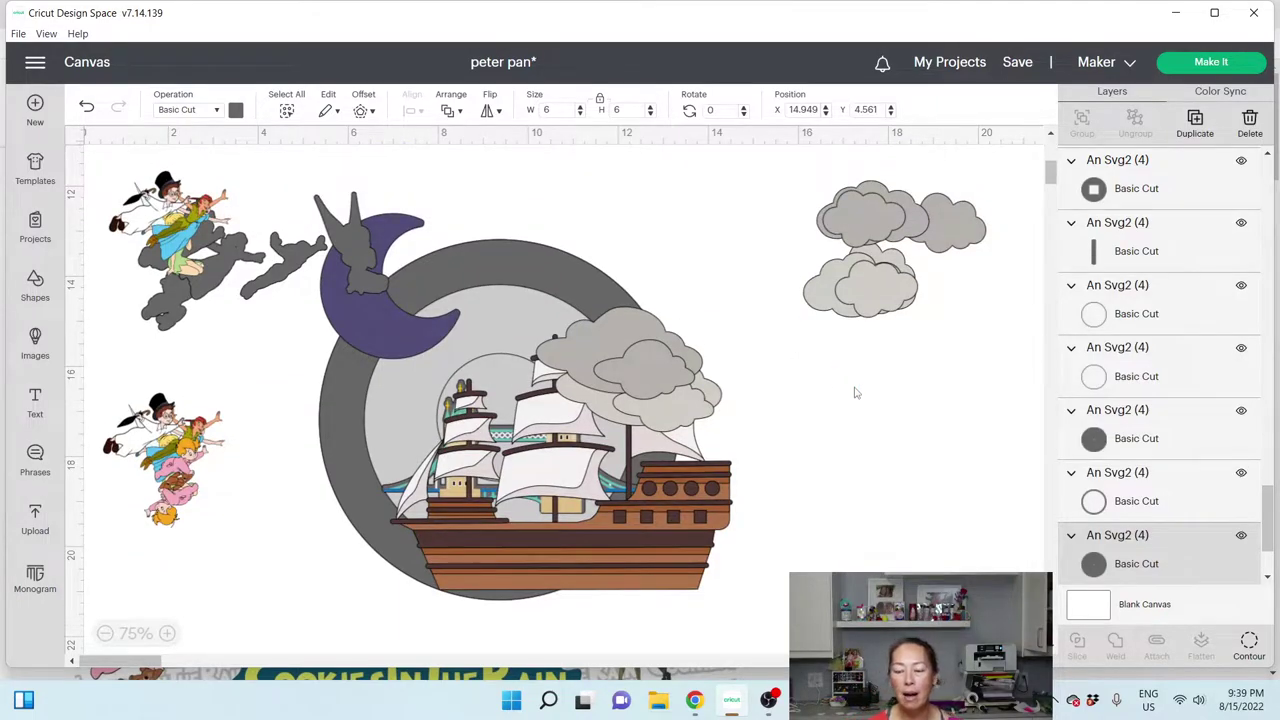
scroll(1240, 345, up, 10)
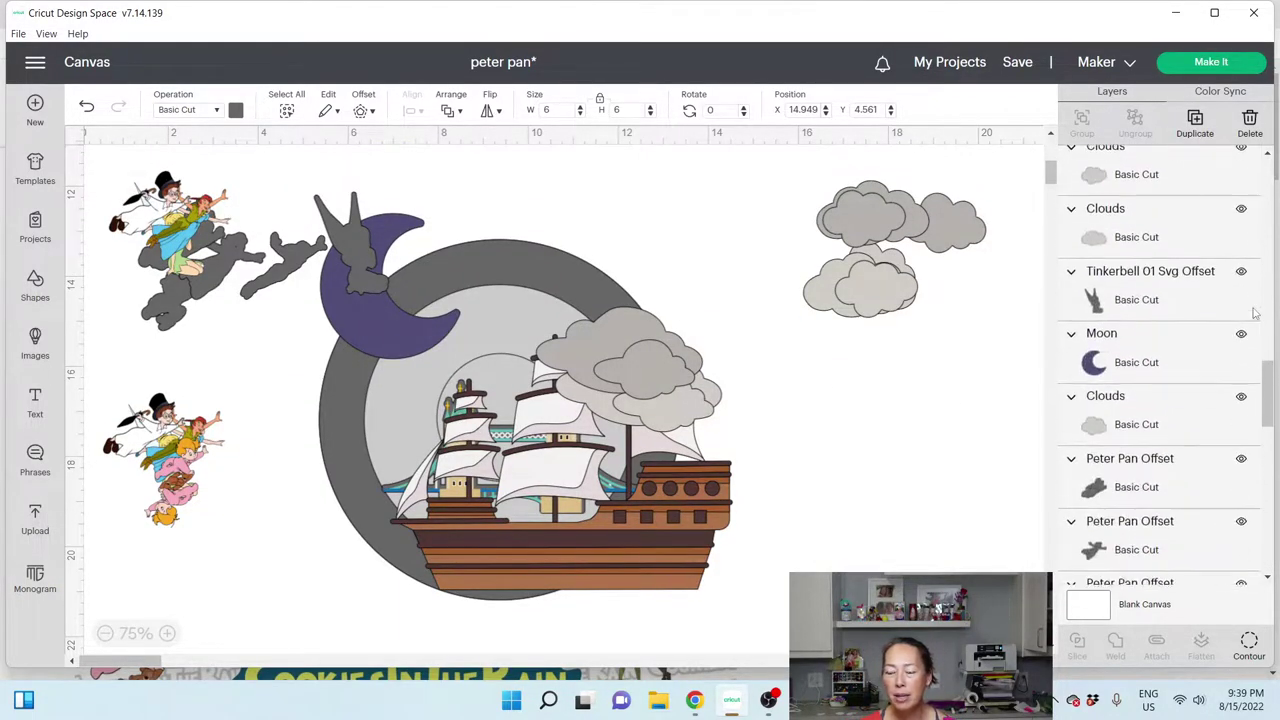
scroll(1255, 313, up, 4)
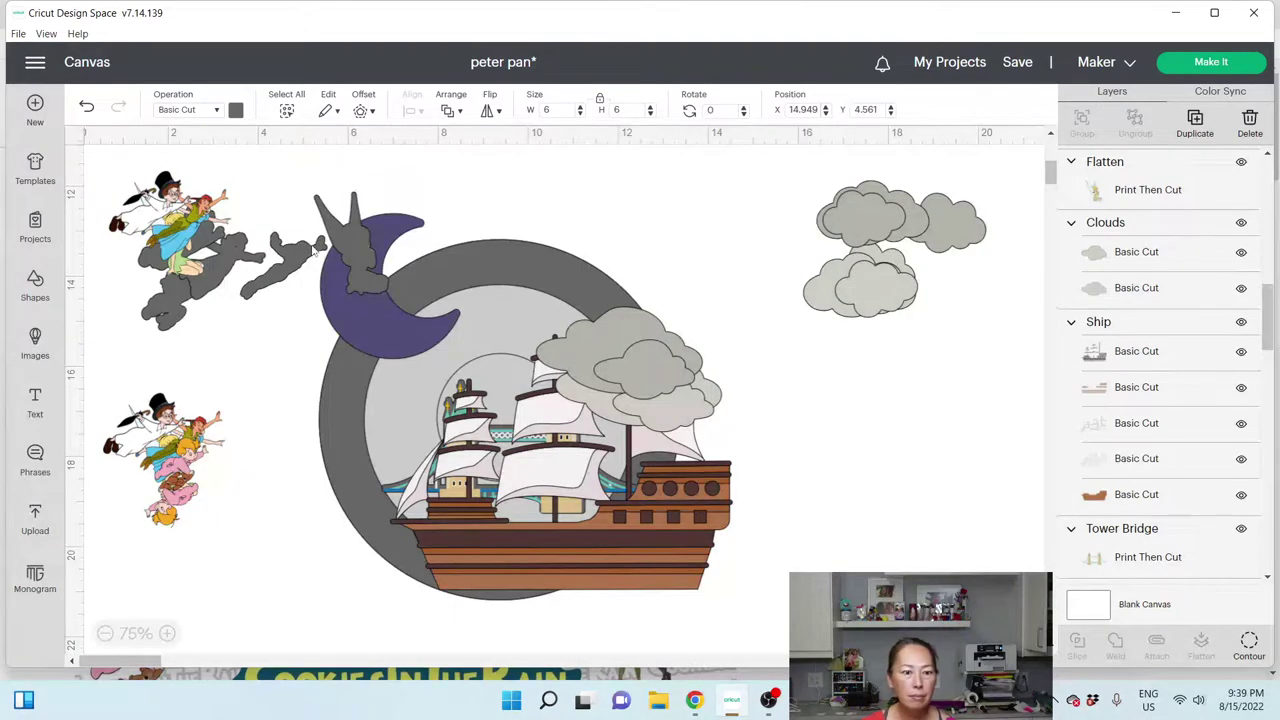
Step: Delete the dark Tinkerbell silhouette on the moon and the dark flying-character silhouettes nearest to it
click(354, 240)
key(Delete)
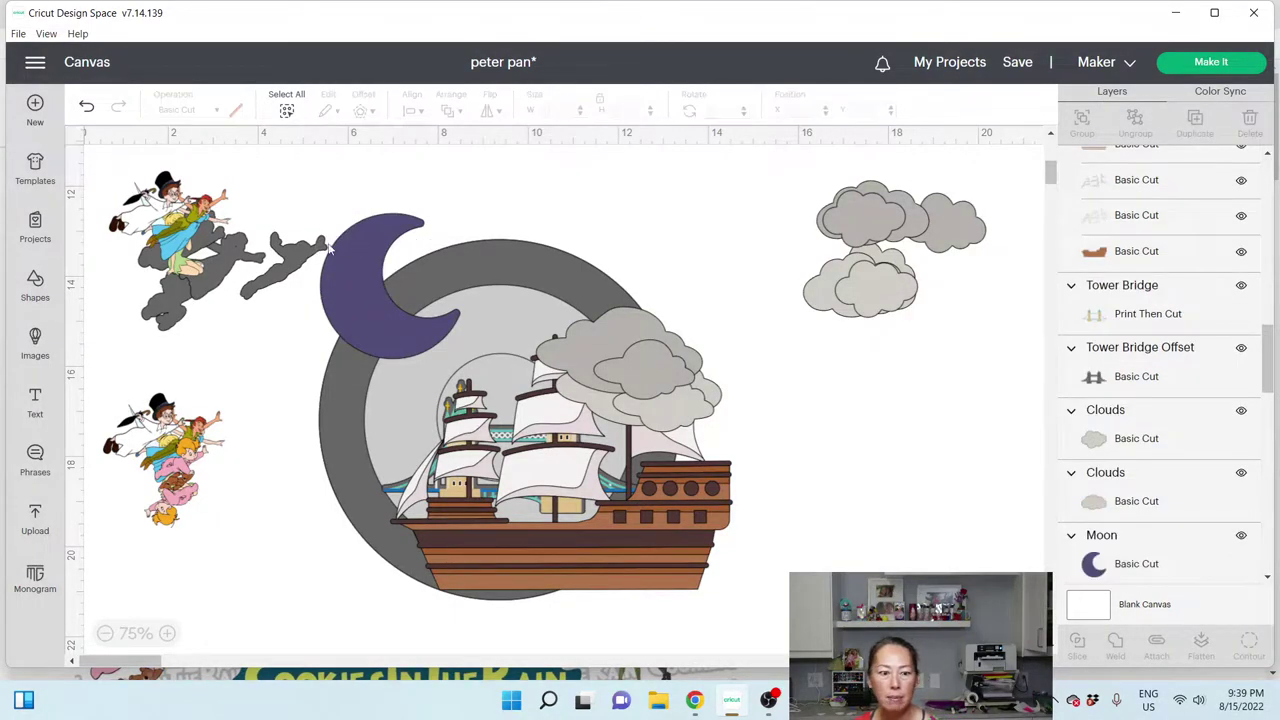
click(300, 252)
key(Delete)
click(222, 251)
key(Delete)
Step: Move the coloured characters of the upper group down onto the lower character group
drag(222, 251, 190, 460)
drag(185, 225, 165, 460)
click(175, 235)
drag(157, 380, 160, 460)
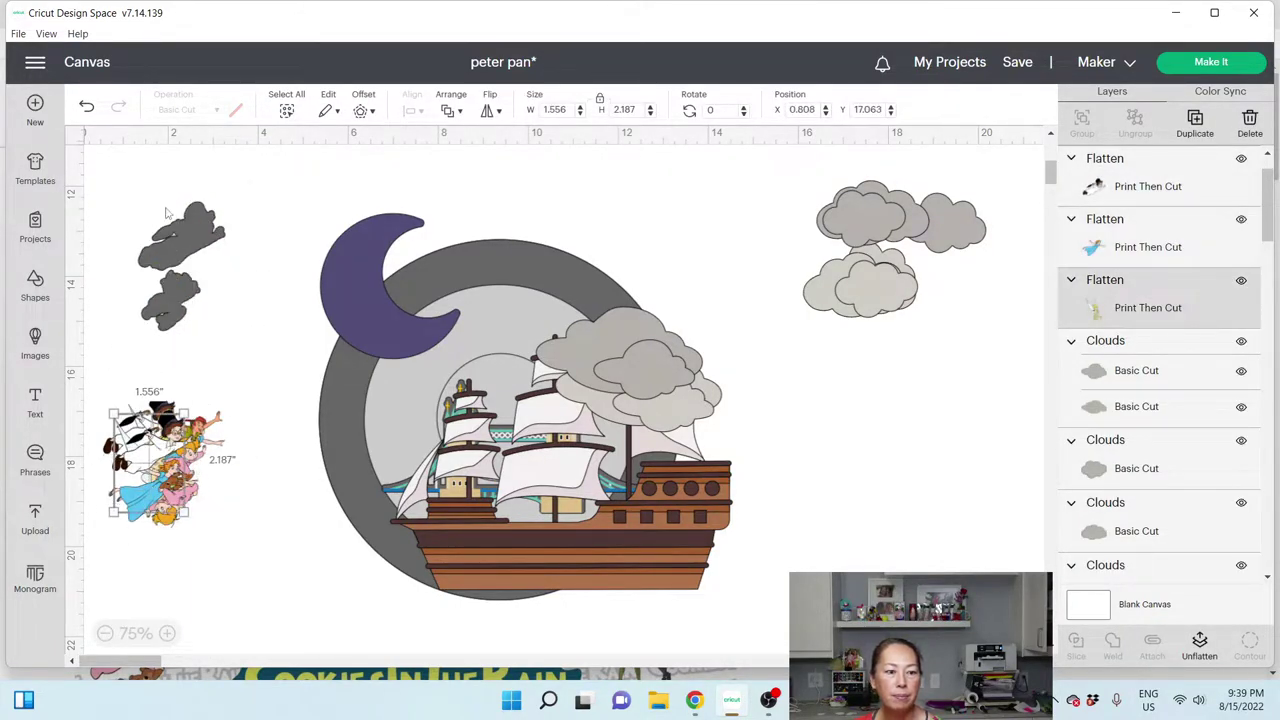
Step: Delete the two remaining dark character silhouettes above the coloured character group
click(175, 230)
key(Delete)
click(185, 305)
key(Delete)
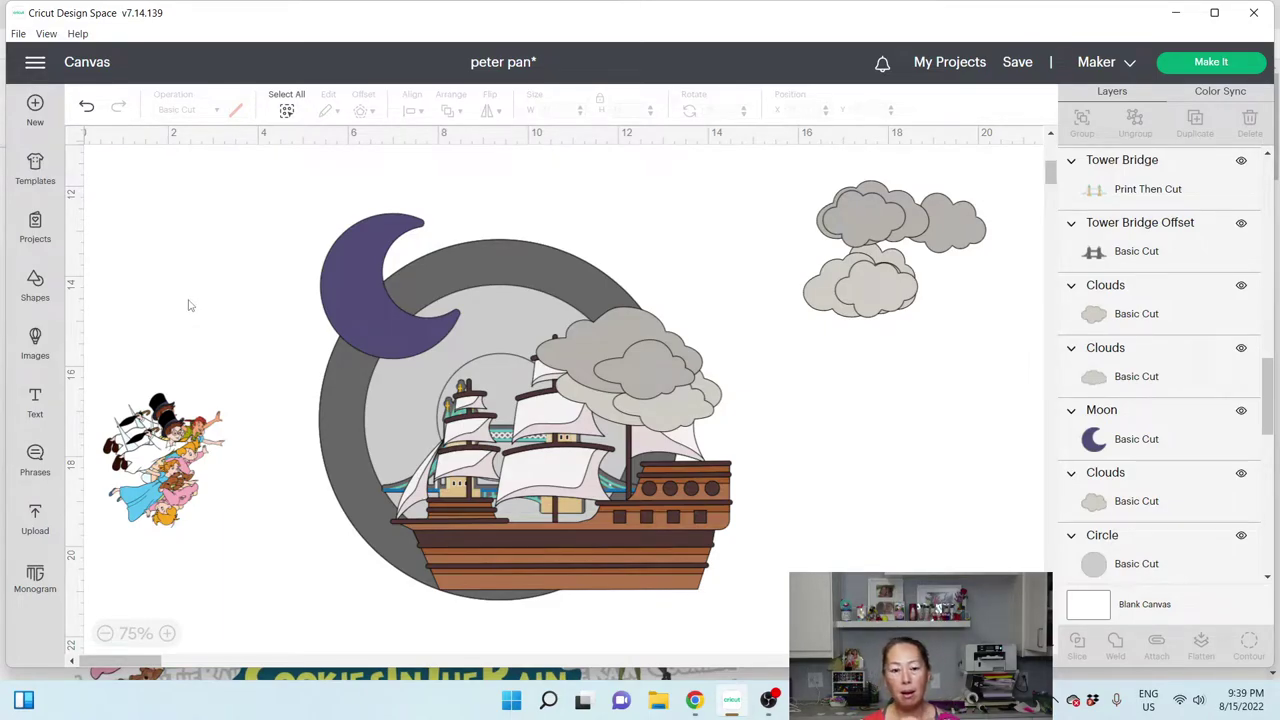
Step: Look up the image sets that contain the purple moon, and select the moon on the canvas again
click(374, 273)
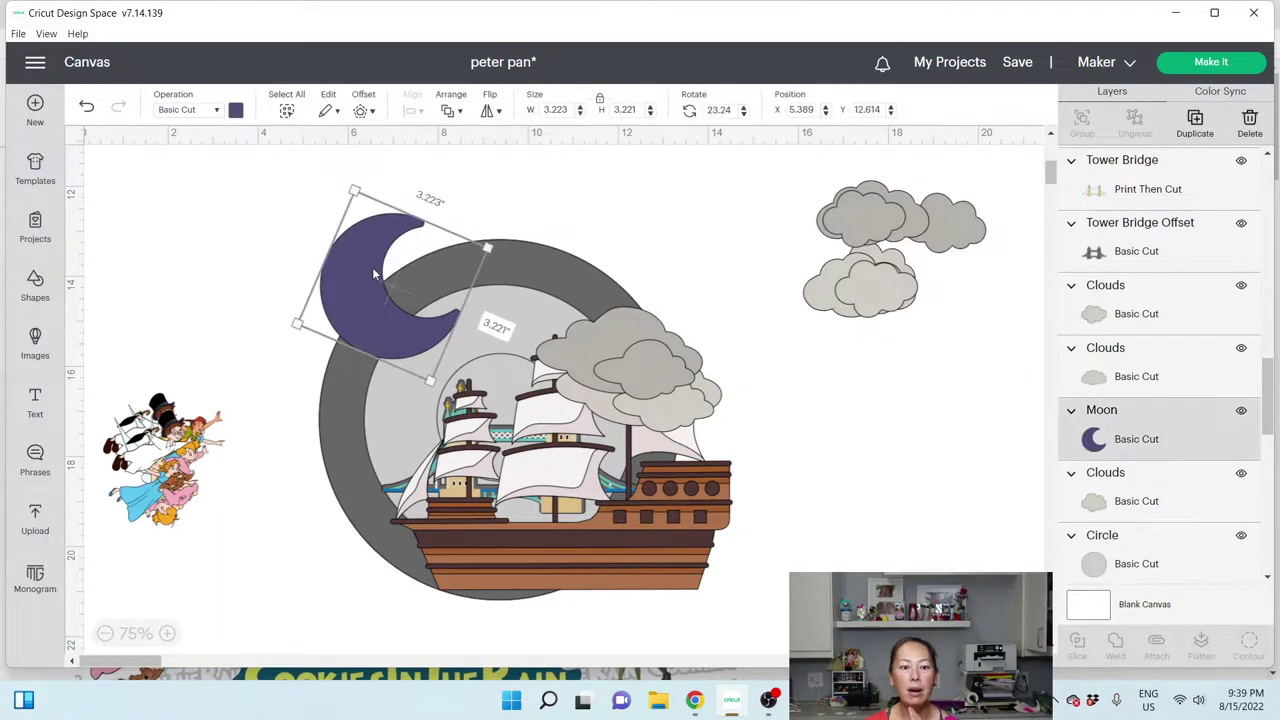
right_click(1175, 433)
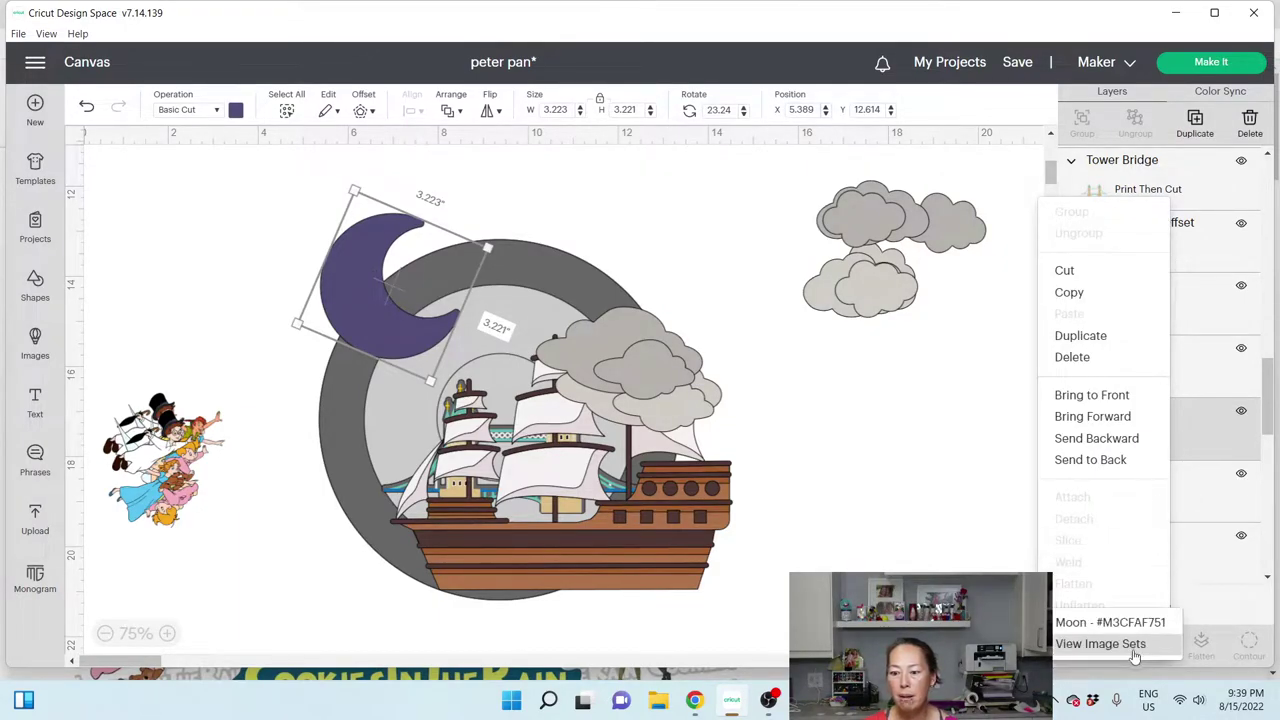
click(1134, 648)
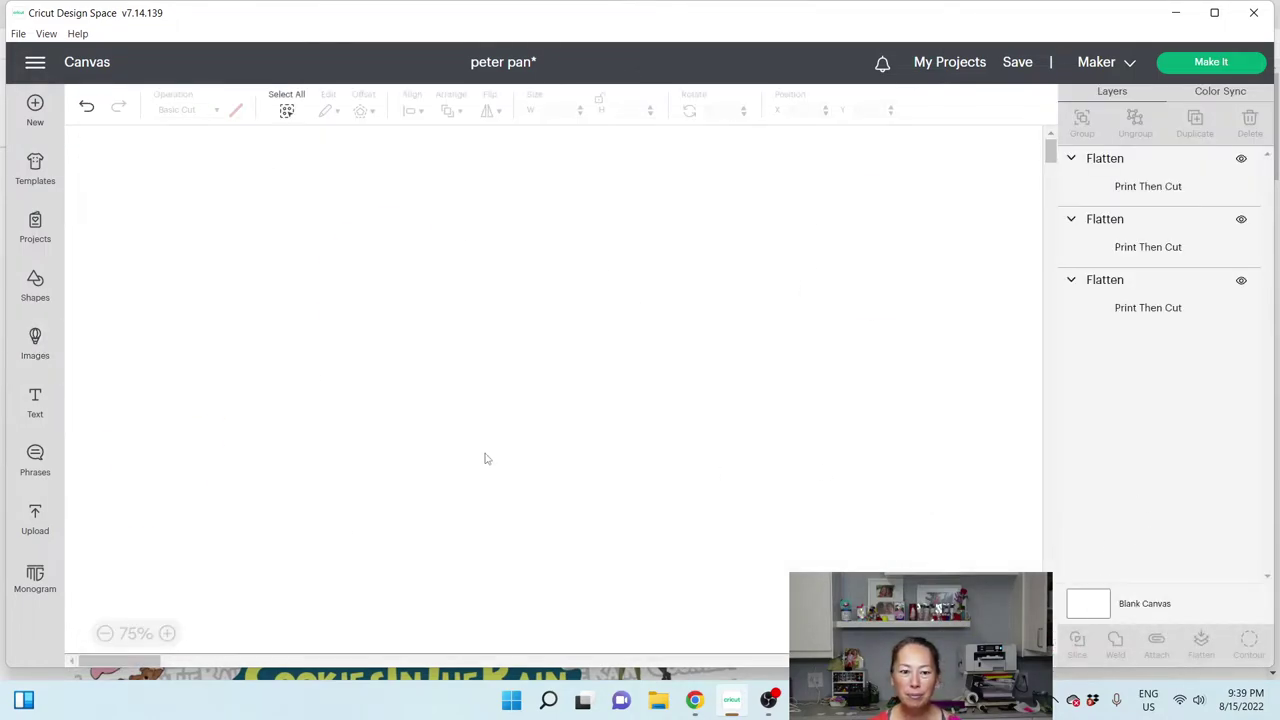
click(348, 293)
drag(349, 302, 348, 297)
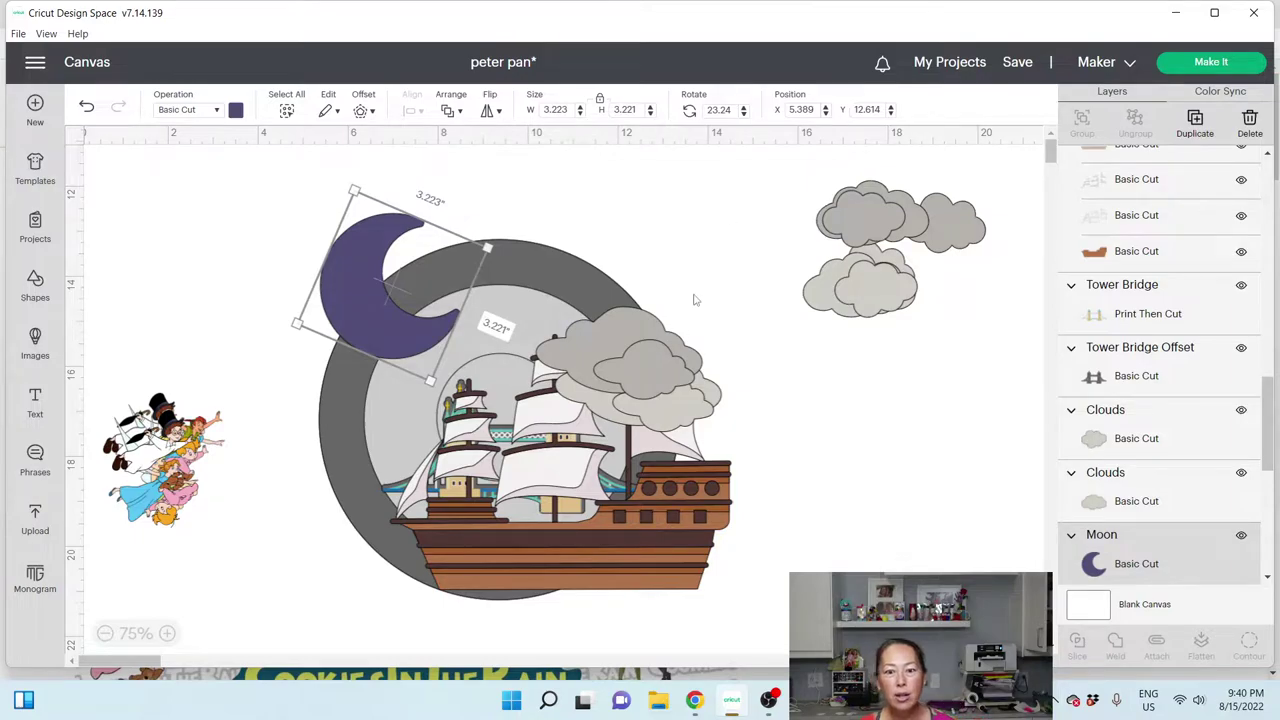
Step: Move the darker cloud pair from the ship to the moon's lower left and bring the moon to the front
click(648, 382)
drag(648, 382, 350, 358)
click(363, 237)
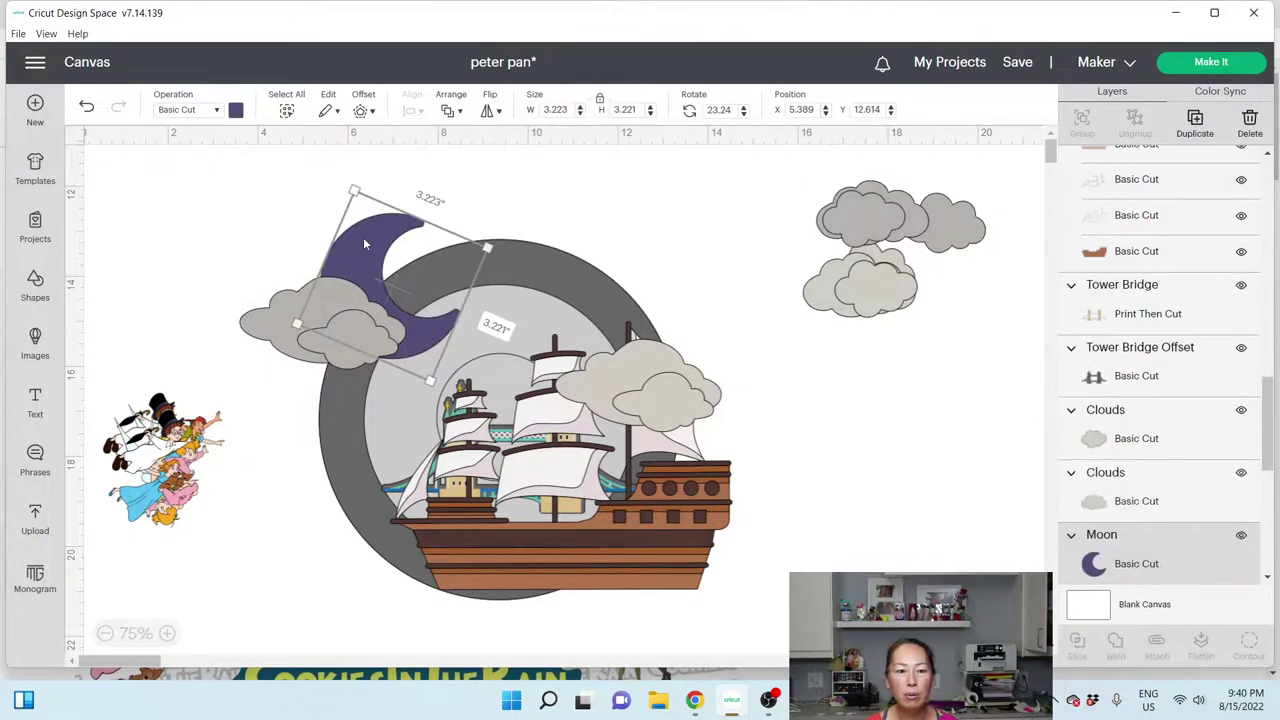
click(457, 116)
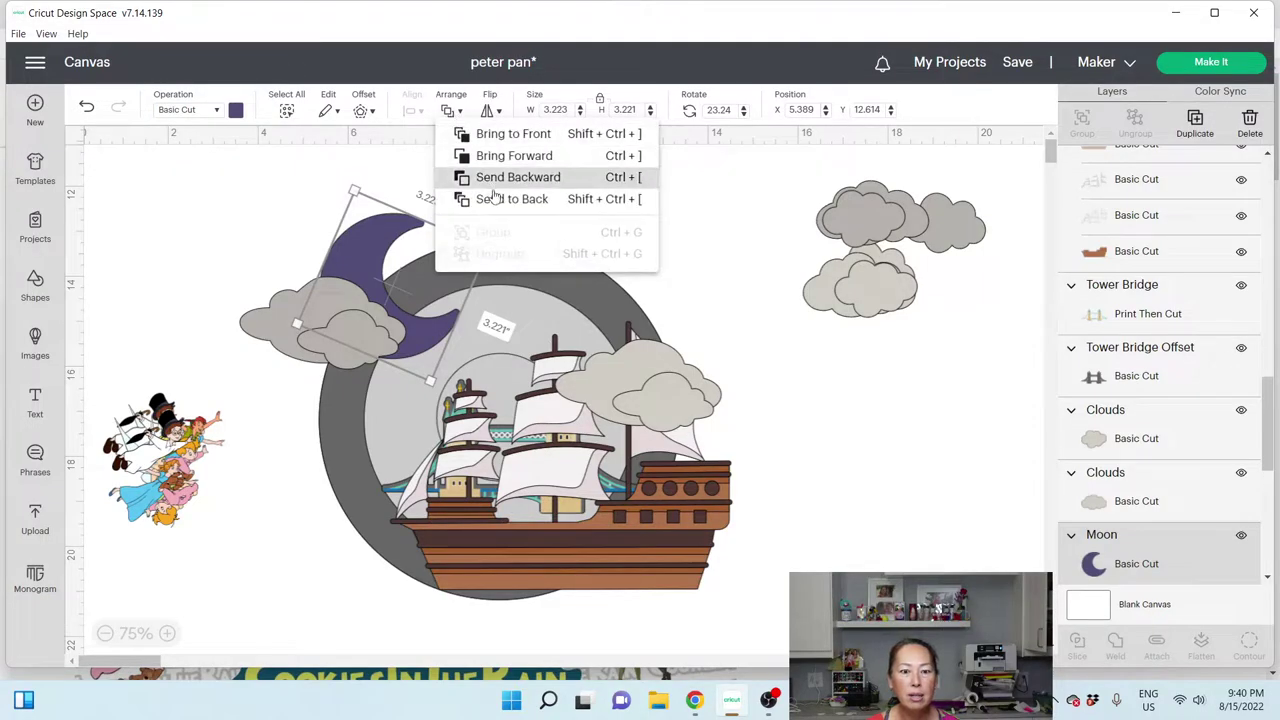
click(512, 135)
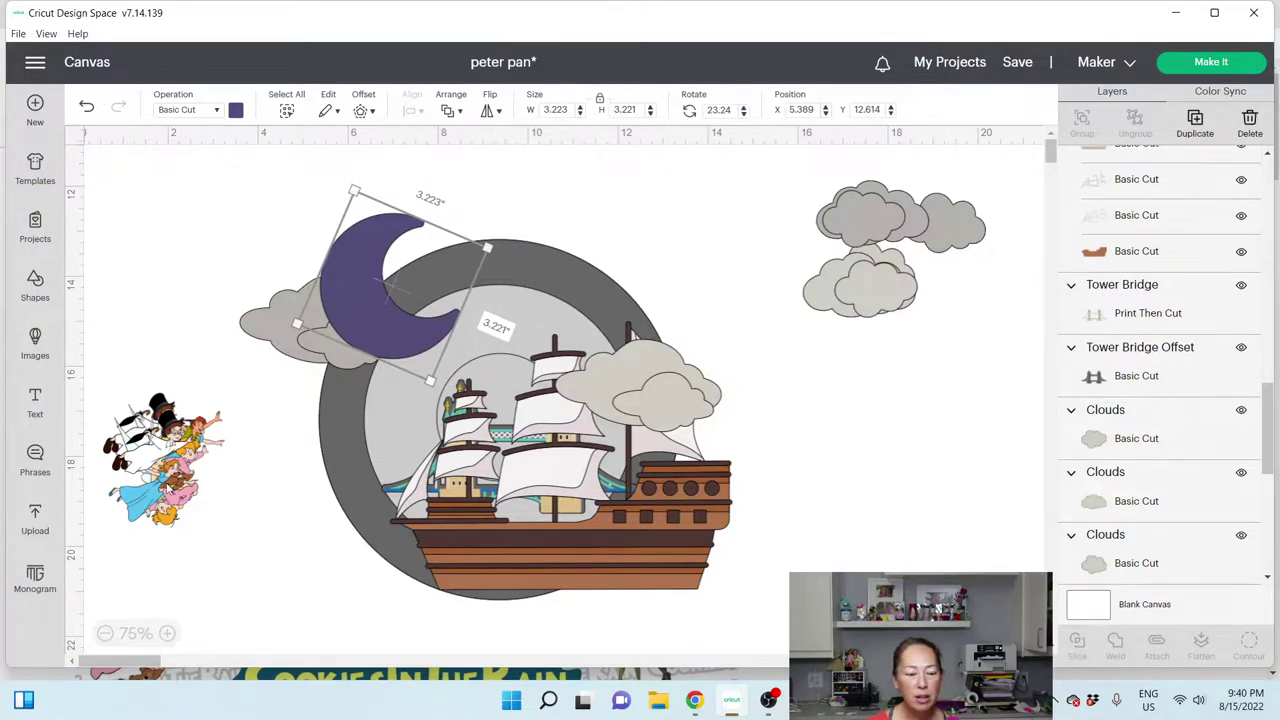
Step: Separate the overlapping characters, seat Tinkerbell on the moon's lower curve and bring her to the front
click(170, 492)
drag(178, 512, 194, 588)
drag(138, 448, 437, 310)
click(448, 111)
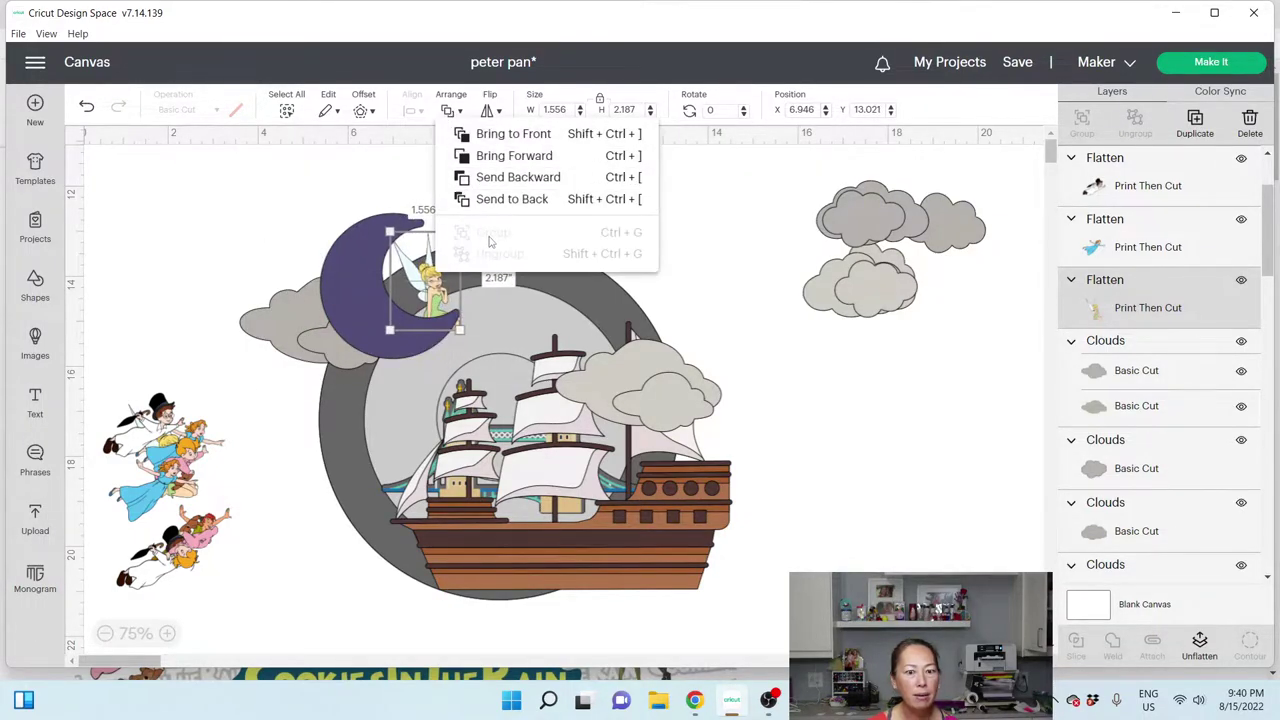
click(514, 133)
drag(440, 306, 427, 307)
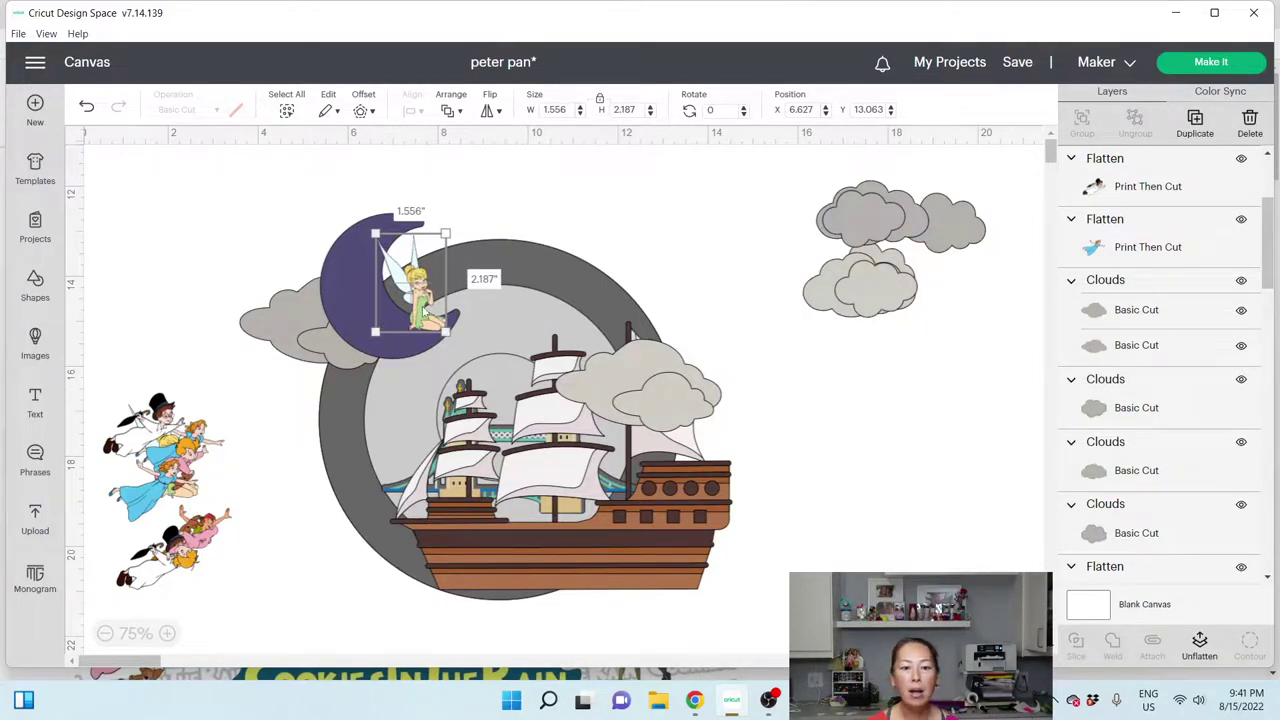
Step: Create a 0.20-inch welded offset with rounded corners around Tinkerbell
click(360, 111)
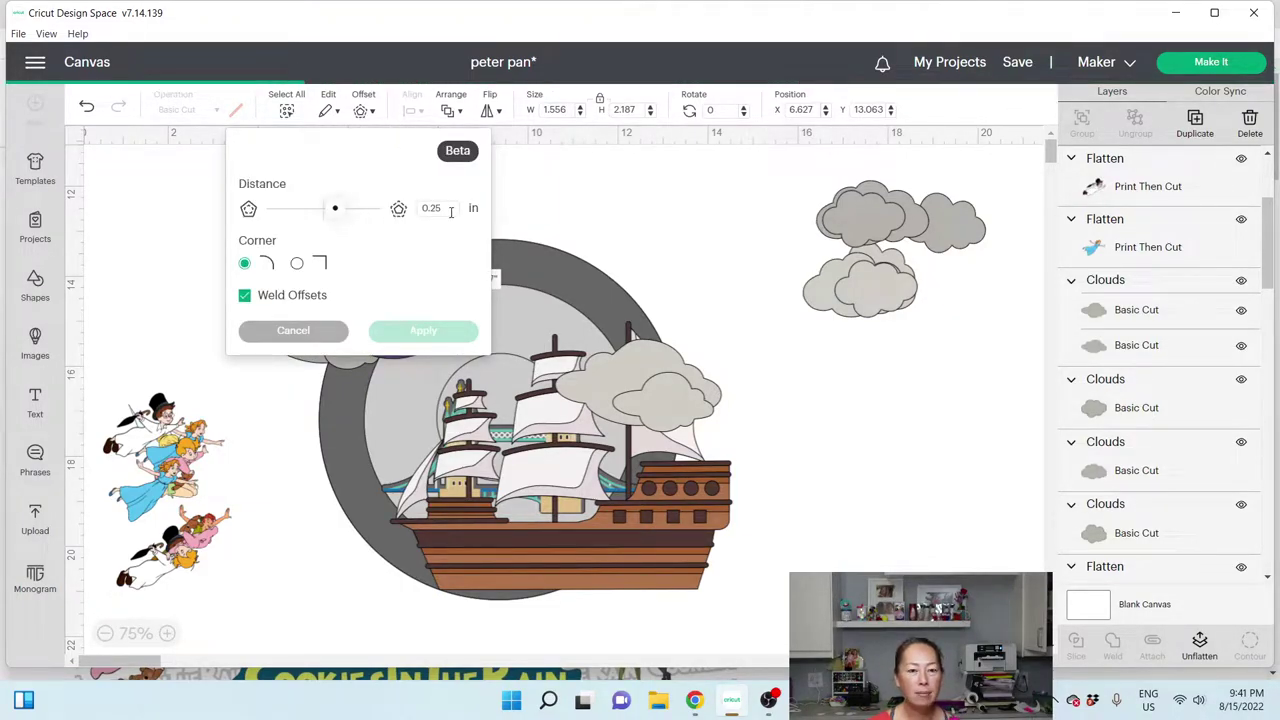
key(BackSpace)
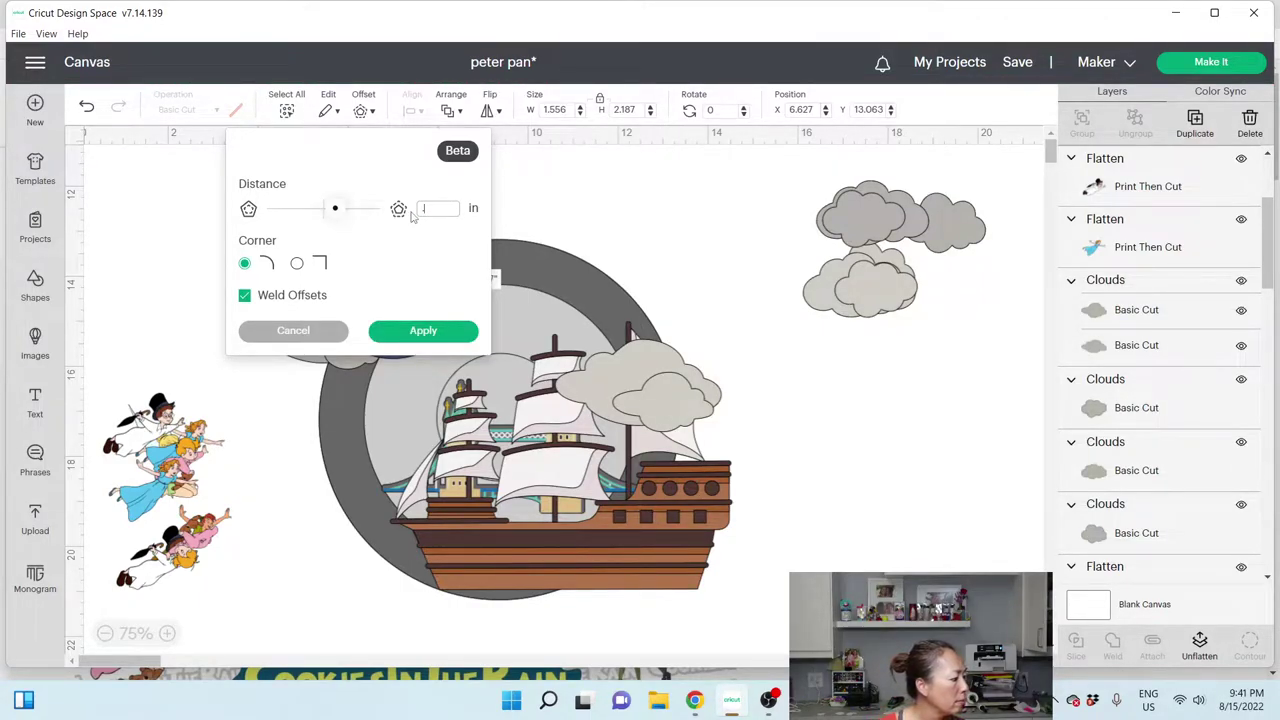
text(.20)
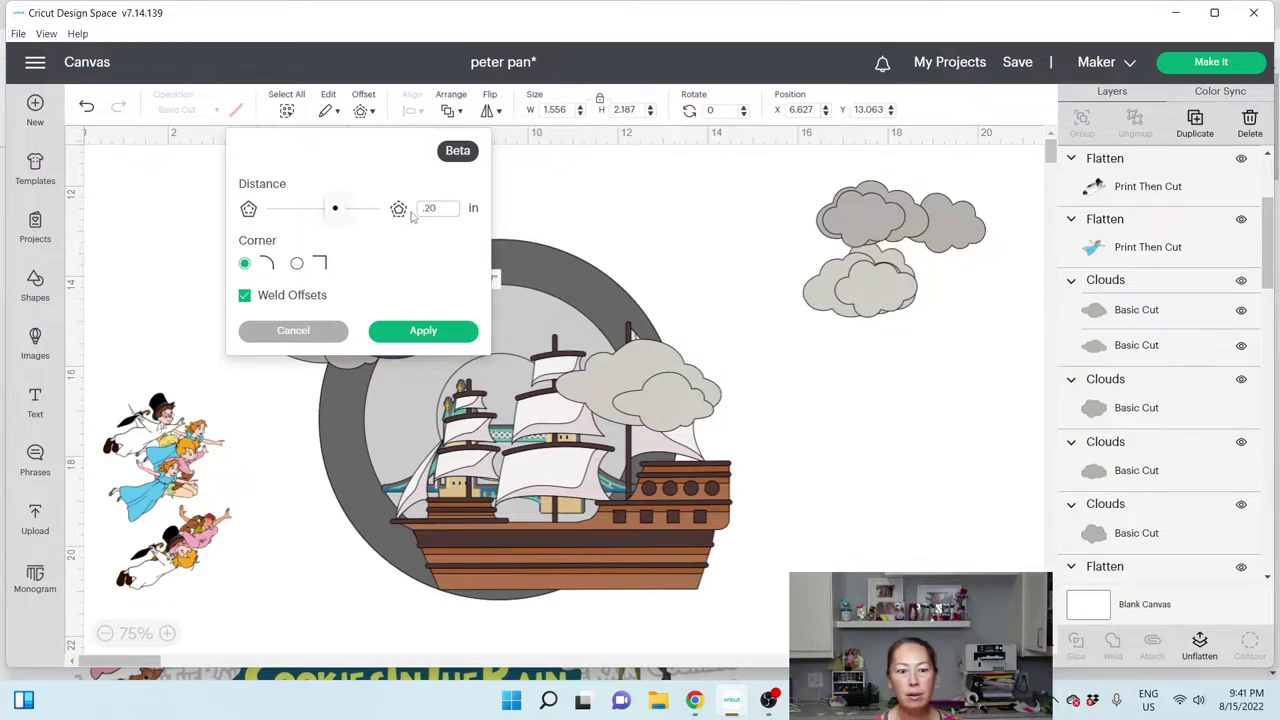
click(444, 333)
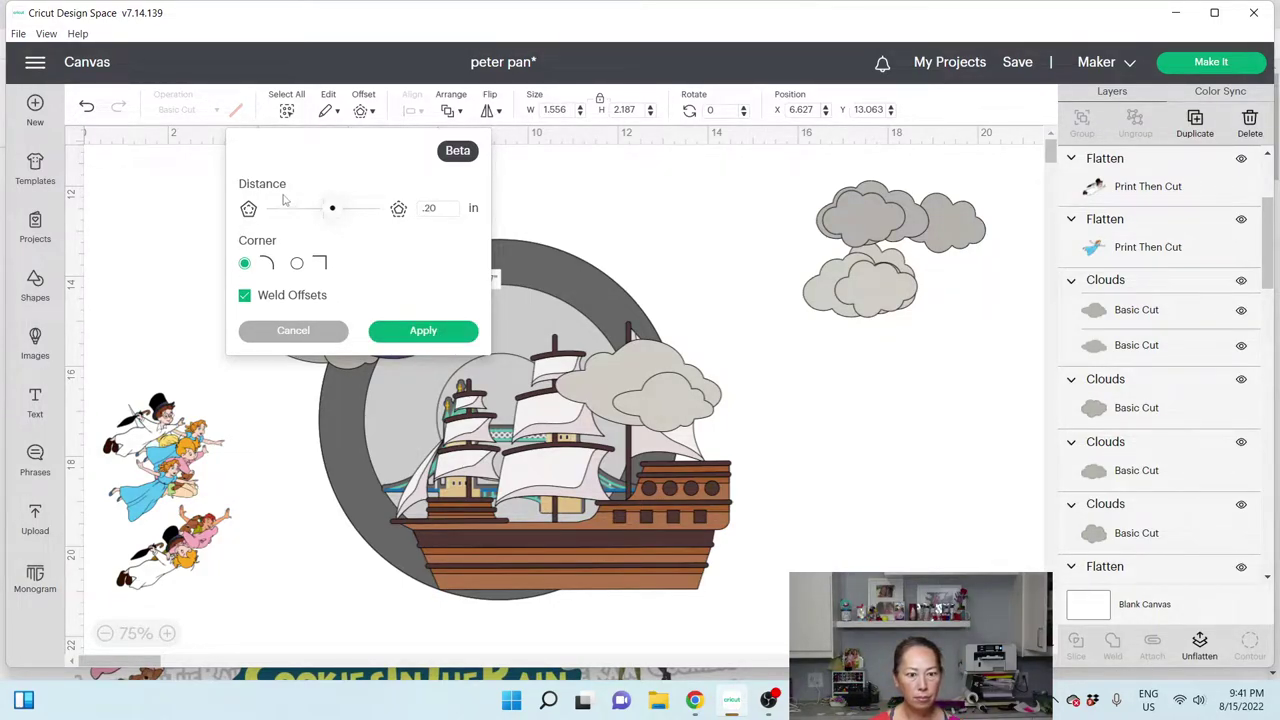
click(423, 331)
click(510, 173)
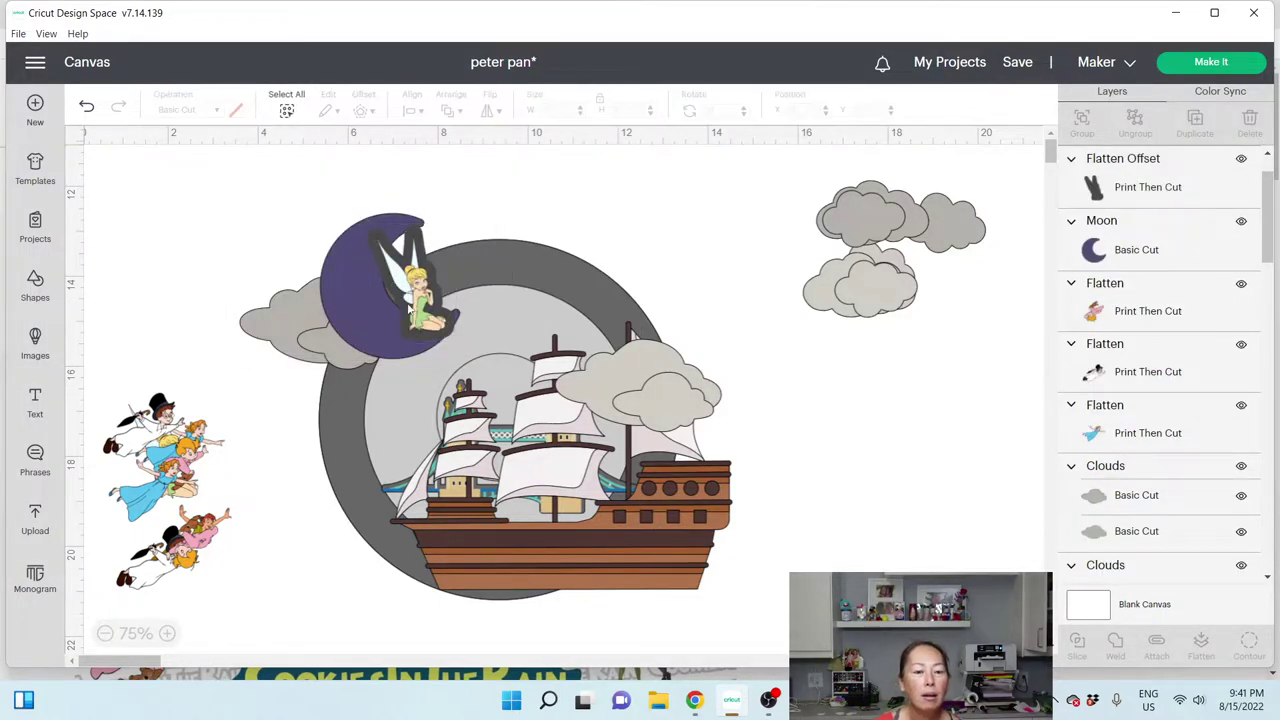
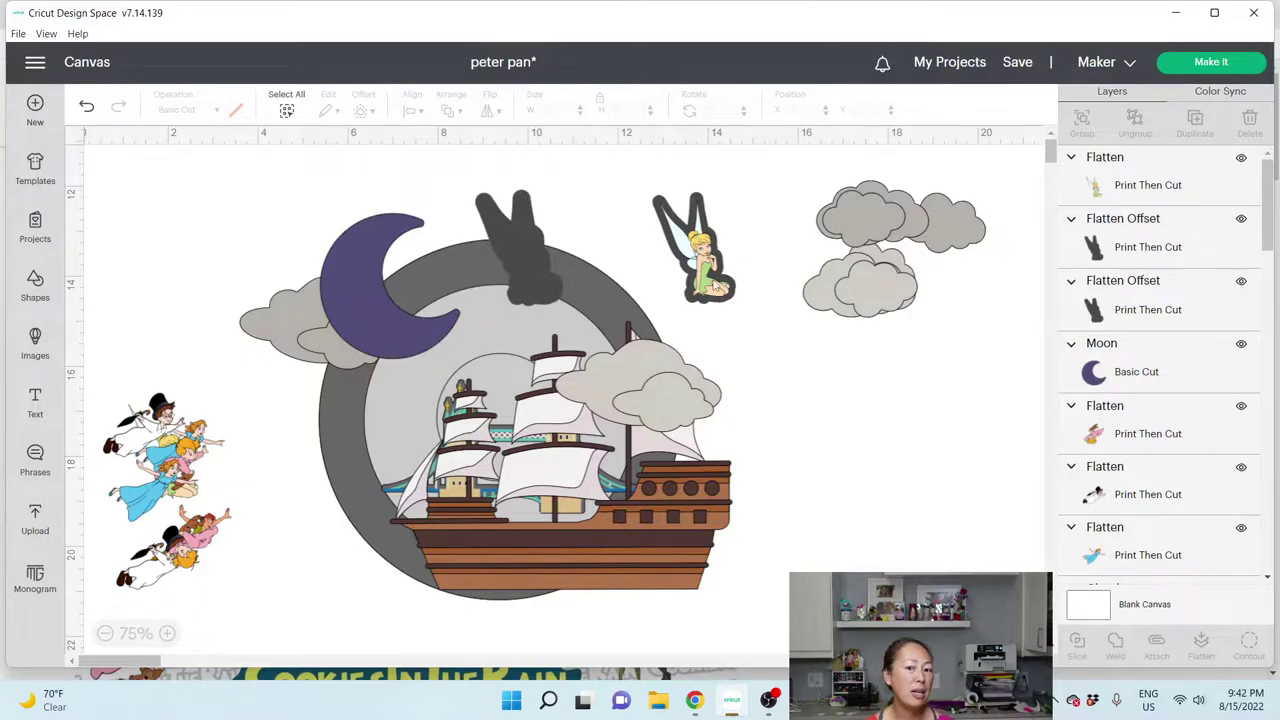
Step: Create a 0.10-inch welded offset with rounded corners around the separate Tinkerbell figure
click(712, 274)
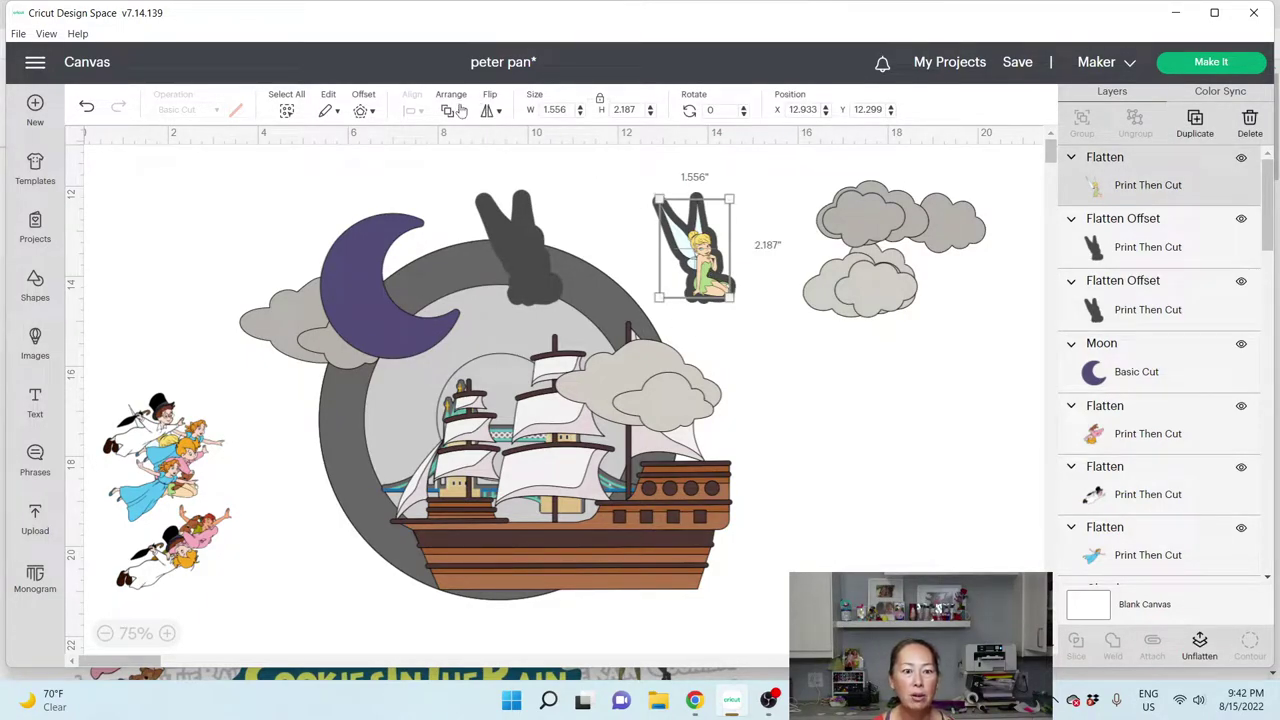
click(363, 112)
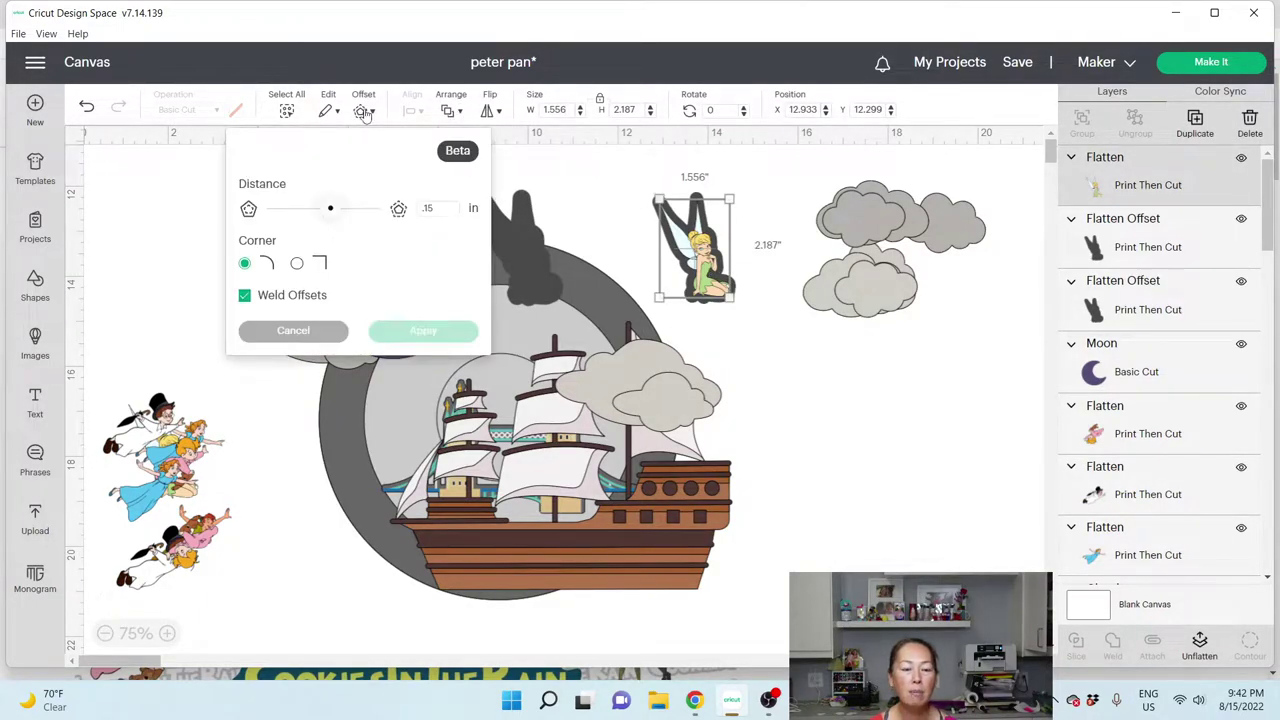
click(438, 208)
text(.1)
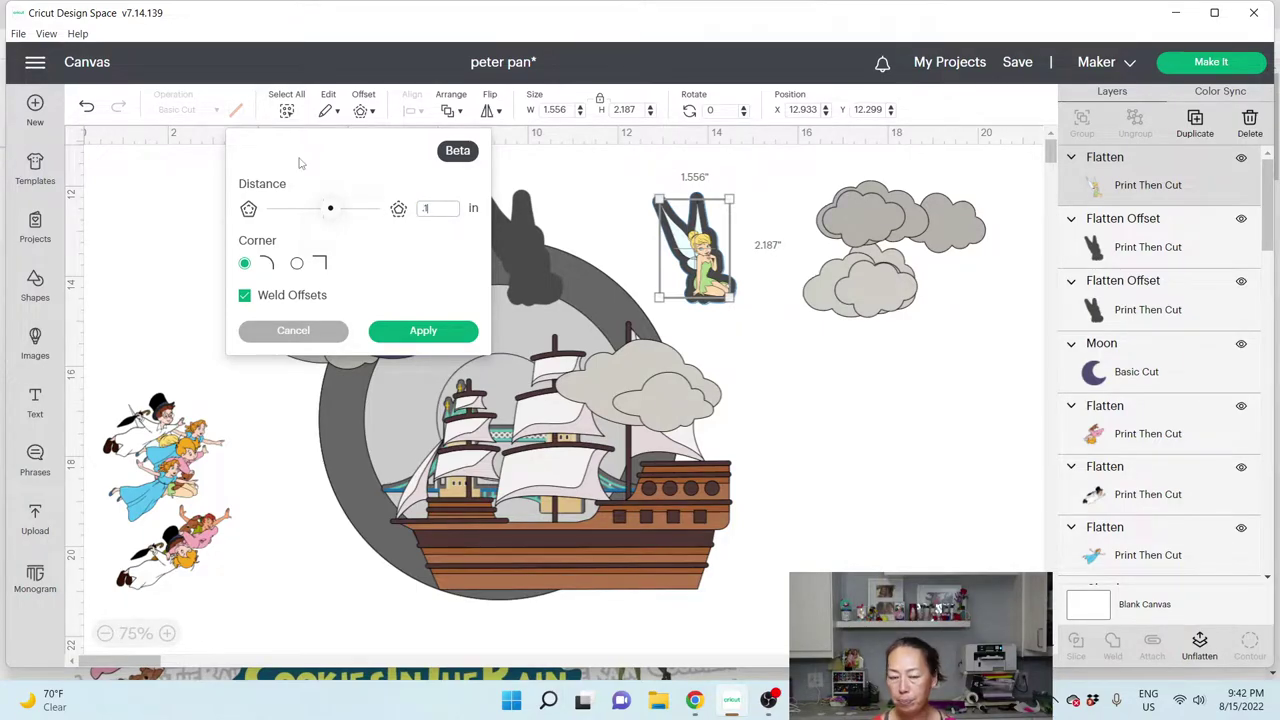
text(0)
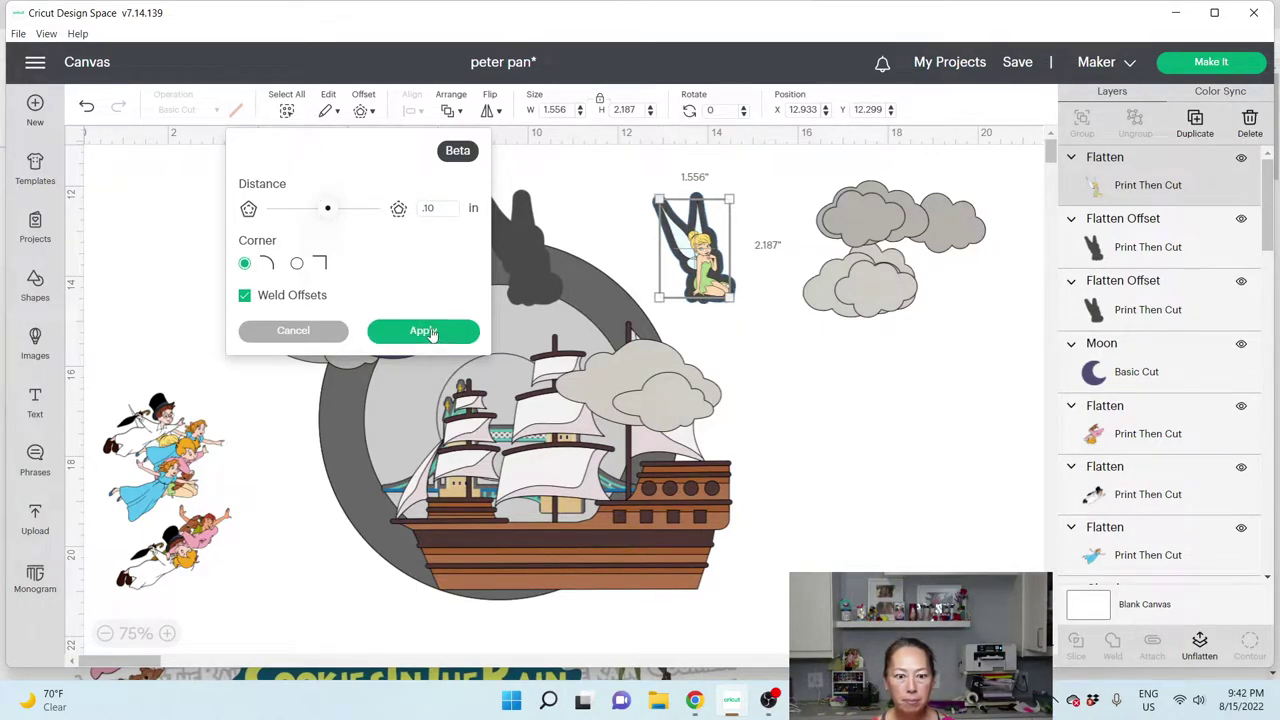
click(430, 333)
Step: Move the 0.10-inch offset between the two thicker silhouettes and set Tinkerbell aside below the spare clouds
drag(680, 265, 583, 250)
drag(767, 245, 647, 267)
click(785, 350)
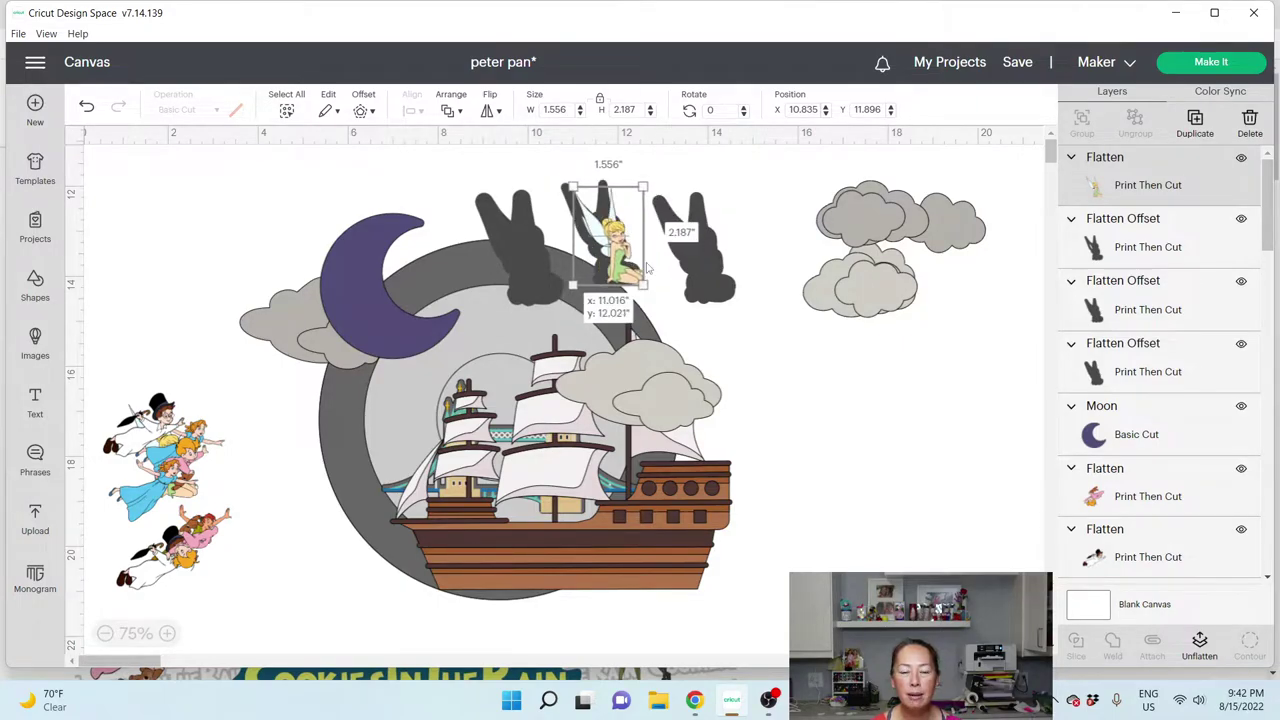
key(ctrl+z)
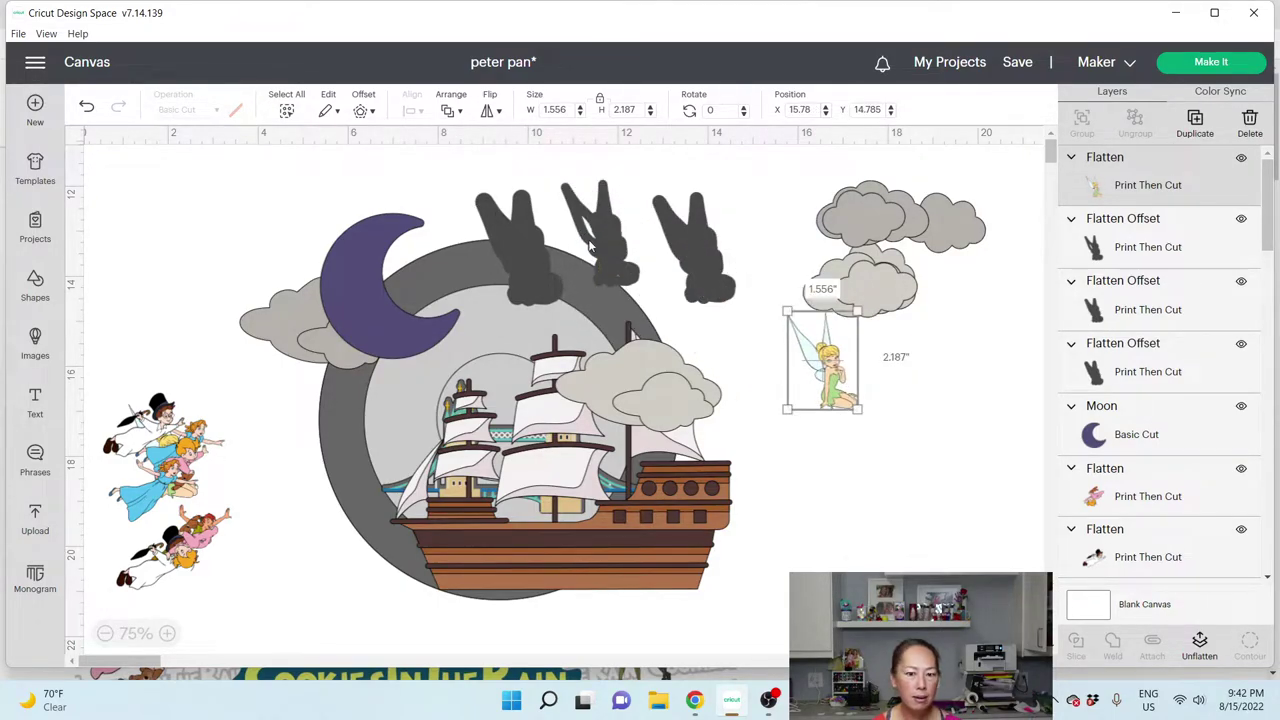
Step: Adjust the thin offset's position between the two thicker silhouettes and shift Tinkerbell slightly right below the spare clouds
drag(592, 255, 598, 246)
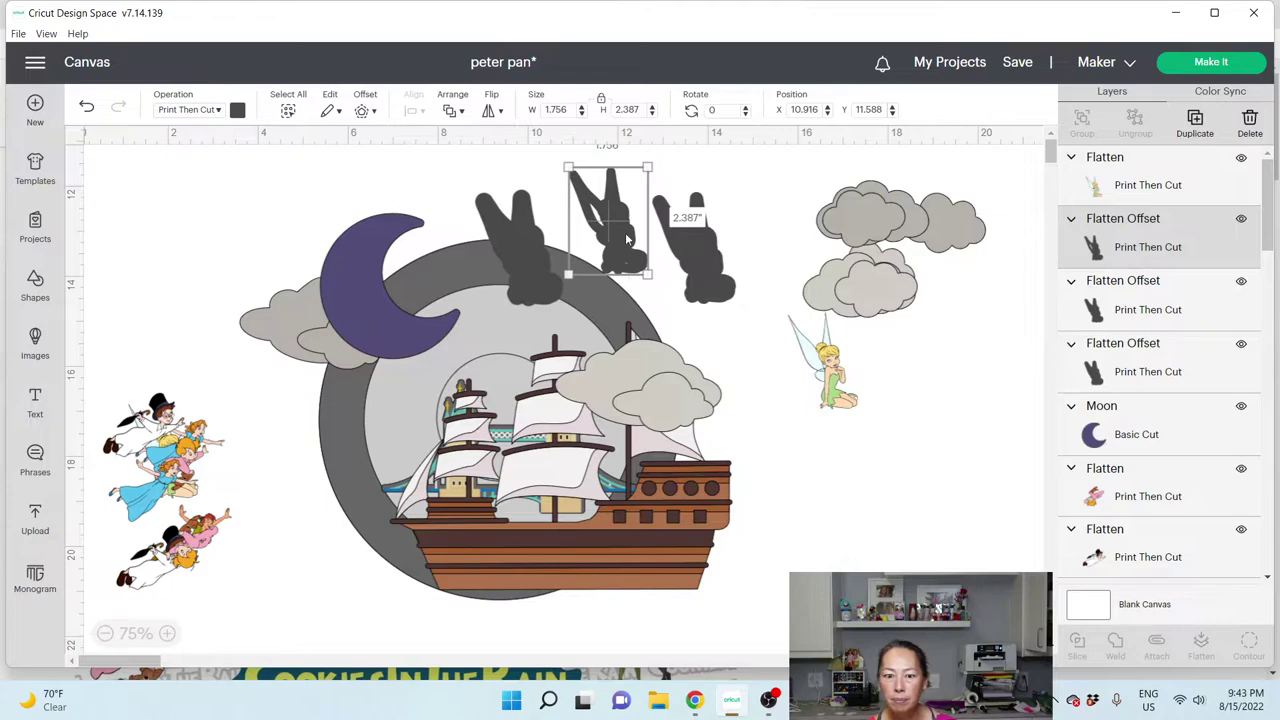
mouse_move(616, 223)
mouse_down()
mouse_move(686, 287)
mouse_move(612, 228)
mouse_up()
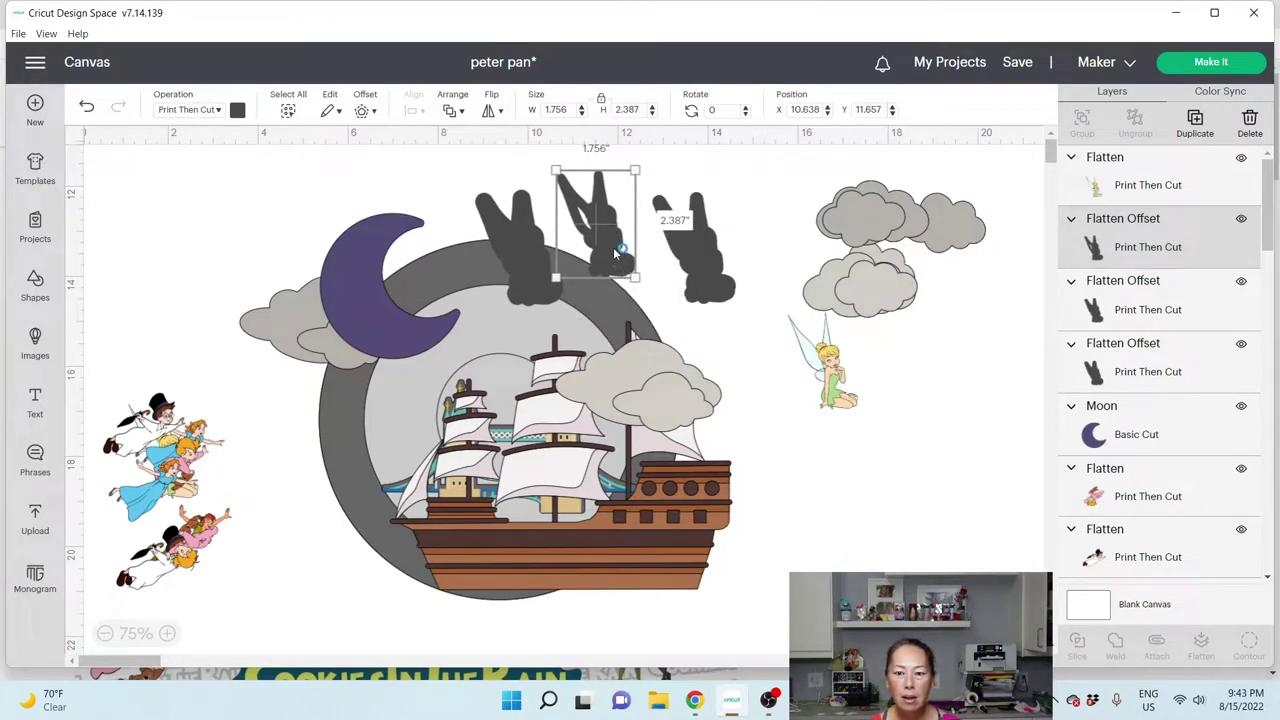
drag(588, 222, 603, 226)
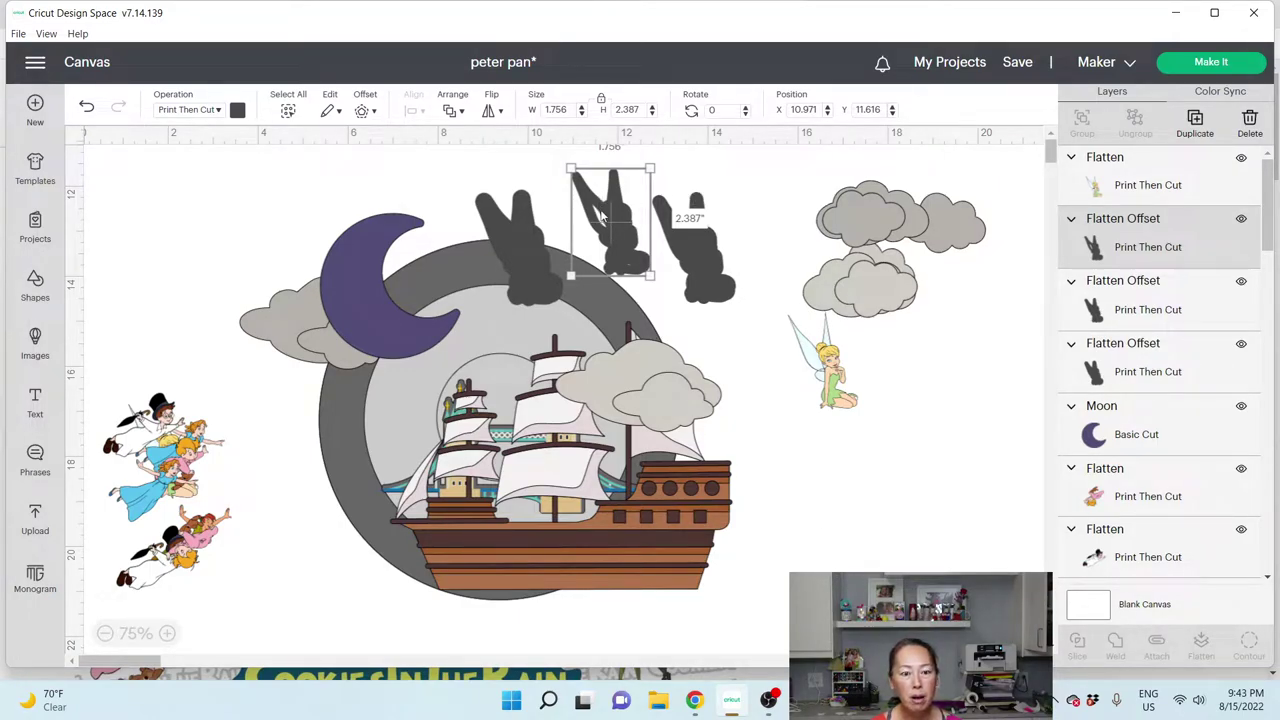
click(38, 285)
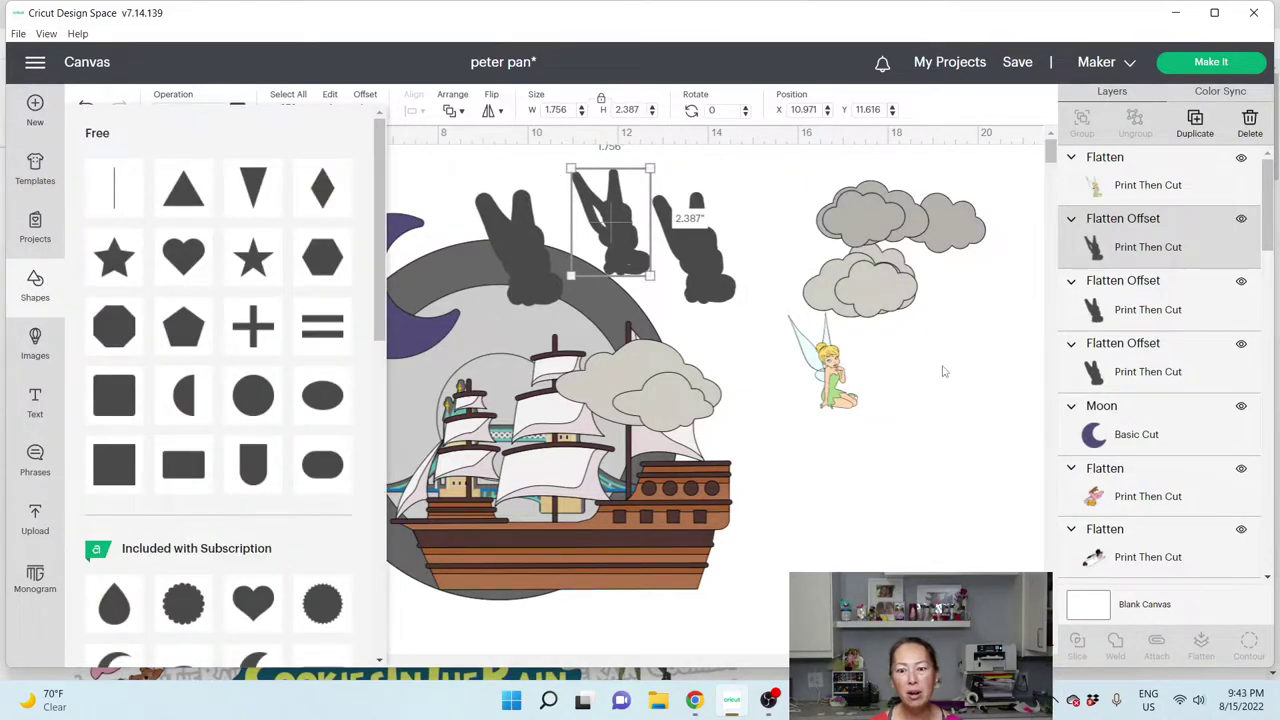
mouse_move(842, 377)
mouse_down()
mouse_move(735, 275)
mouse_move(633, 211)
mouse_move(620, 234)
mouse_move(861, 378)
mouse_up()
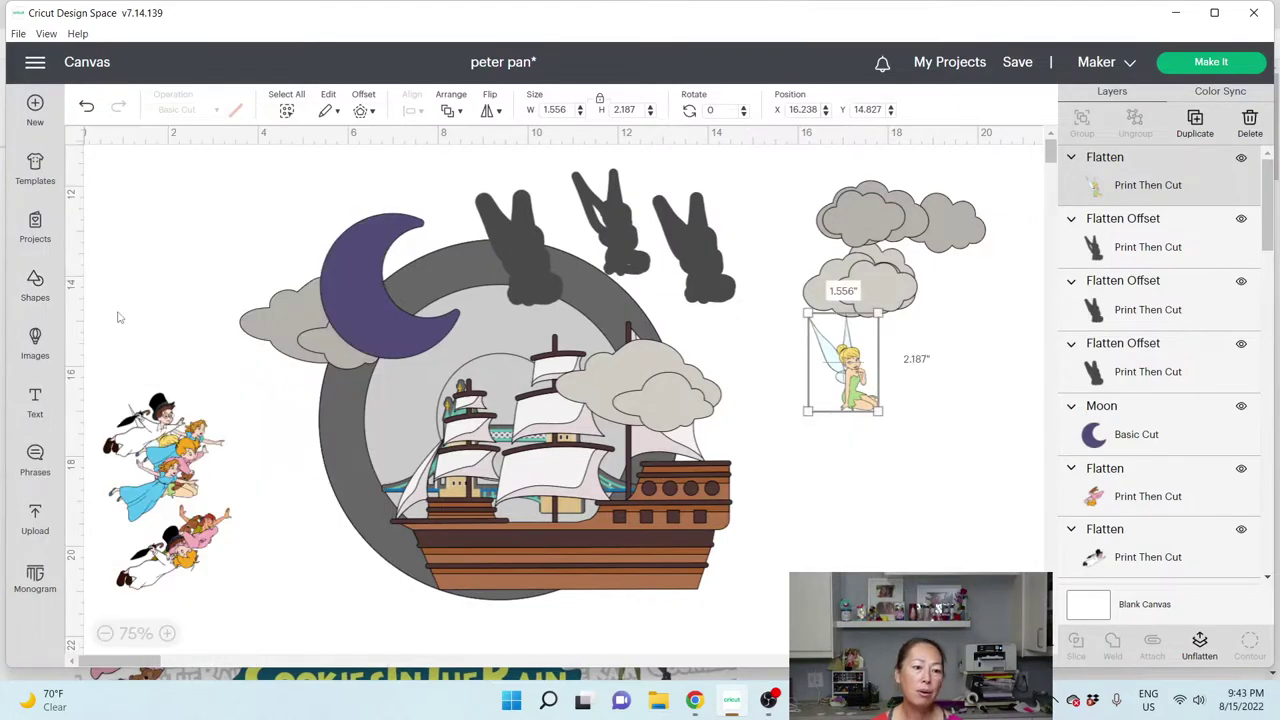
Step: Insert an oval and shrink it to about 0.61 × 0.43 inches over the gap in the thin Tinkerbell offset
click(634, 229)
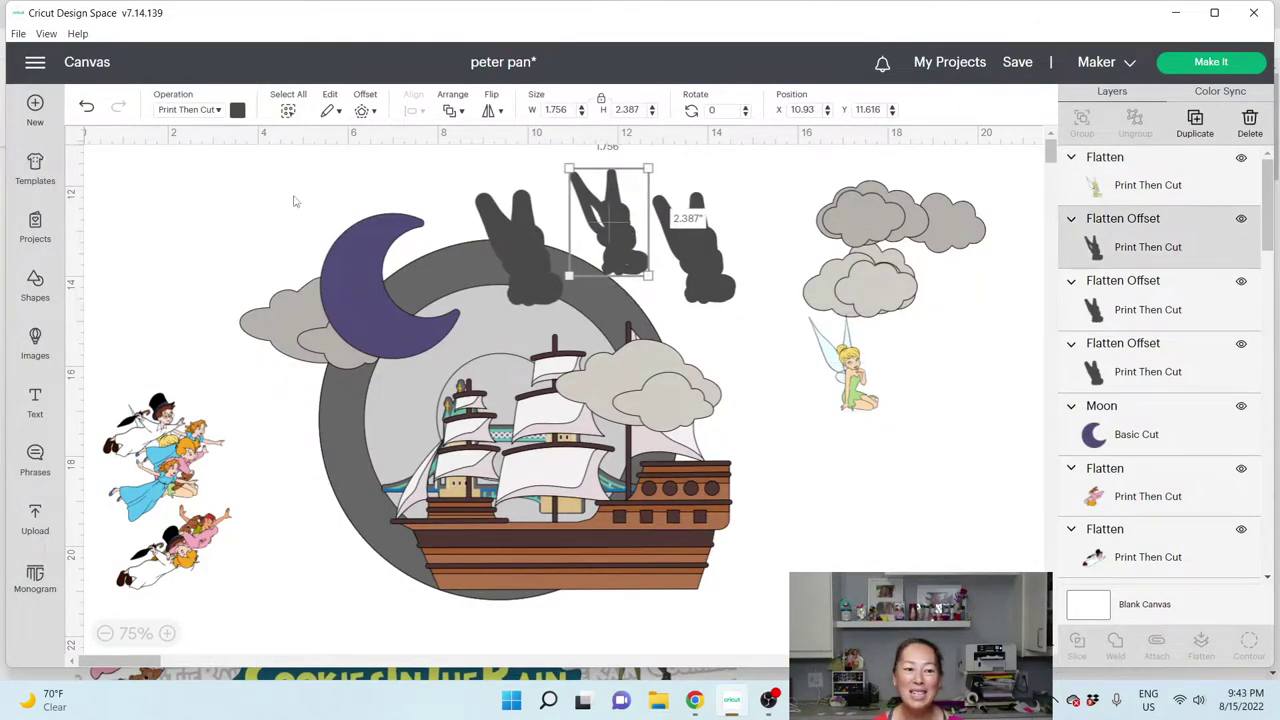
click(37, 285)
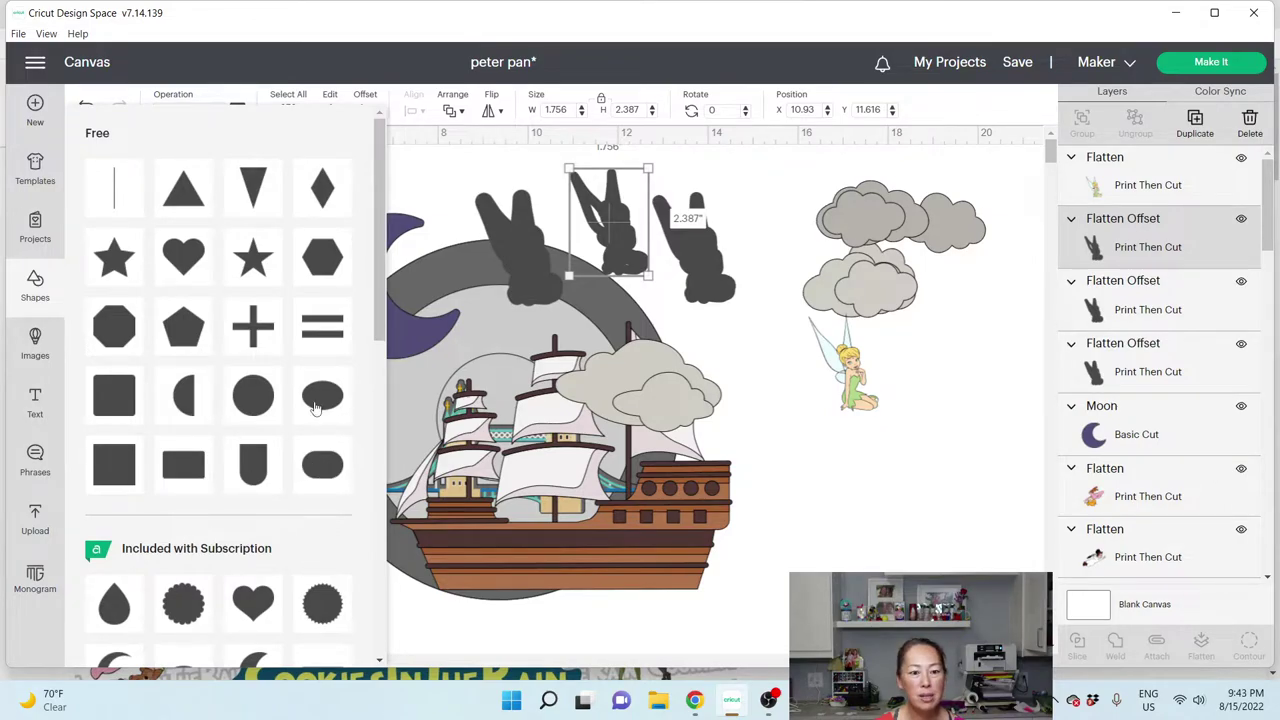
drag(170, 210, 645, 250)
drag(700, 288, 616, 227)
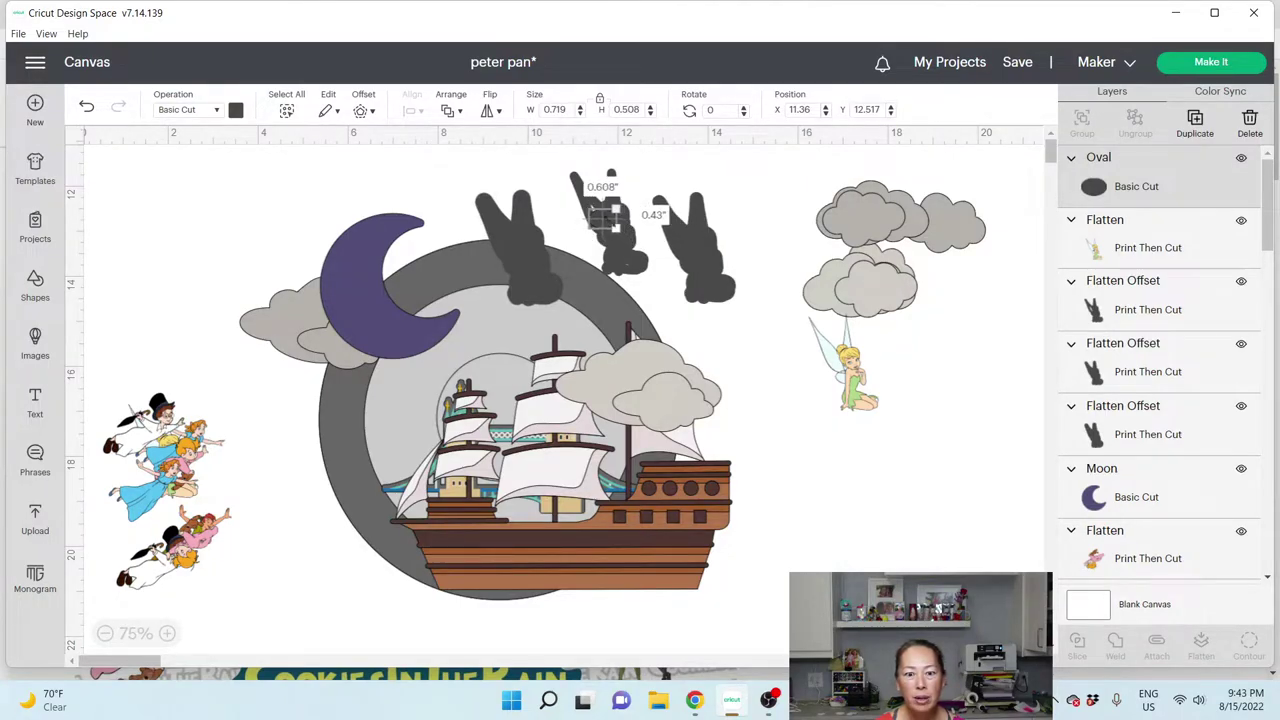
click(672, 293)
click(615, 228)
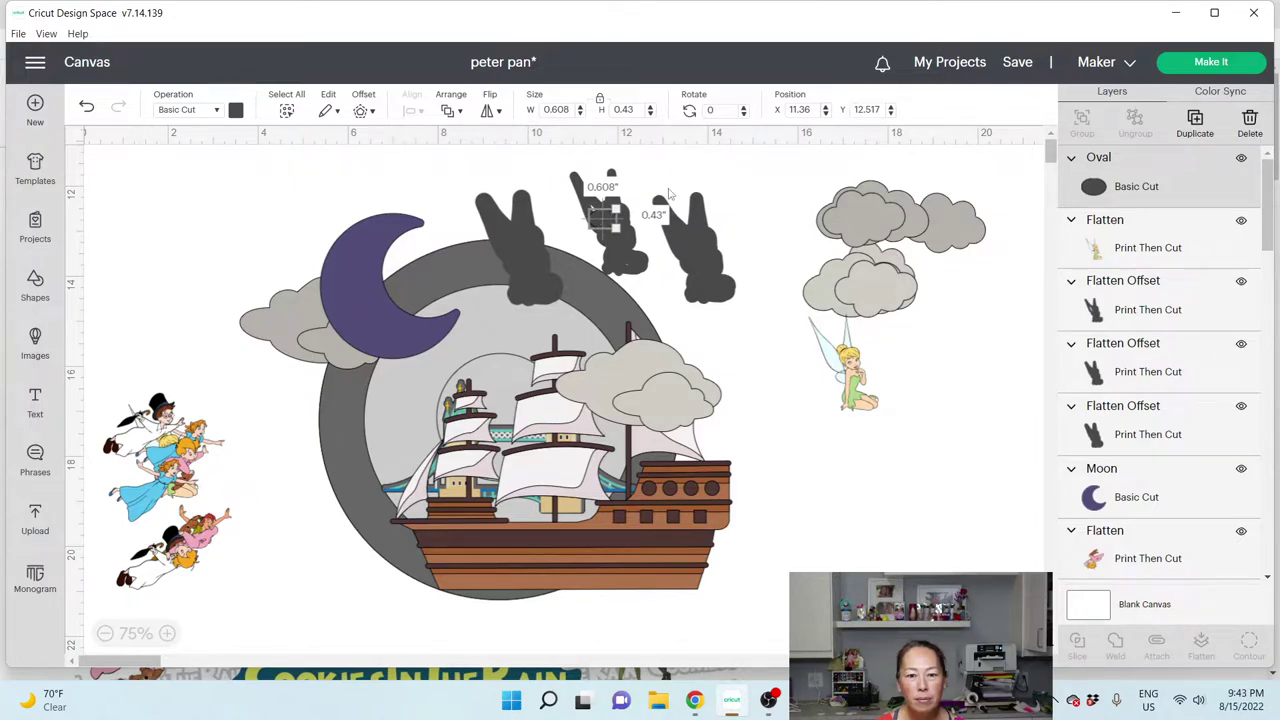
Step: Rotate the small oval about 50 degrees and position it so it covers the gap in the thin offset
click(675, 180)
drag(610, 225, 604, 219)
click(594, 186)
click(597, 212)
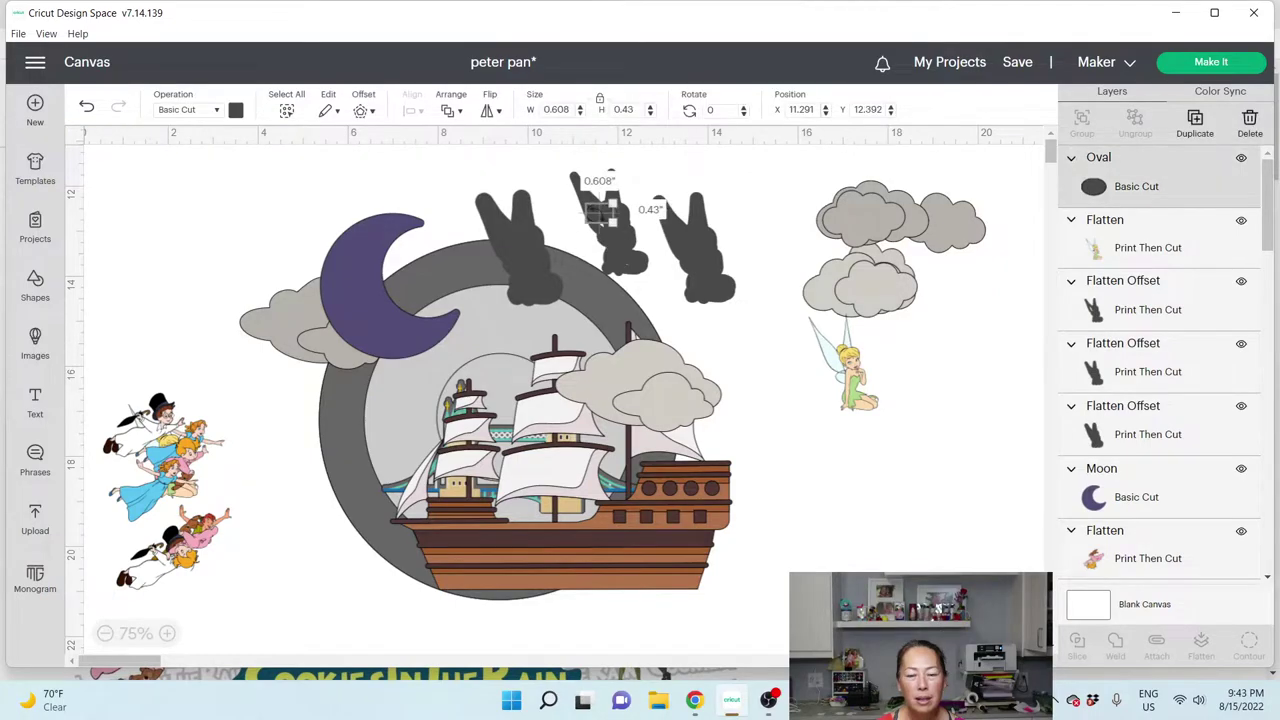
drag(614, 201, 669, 172)
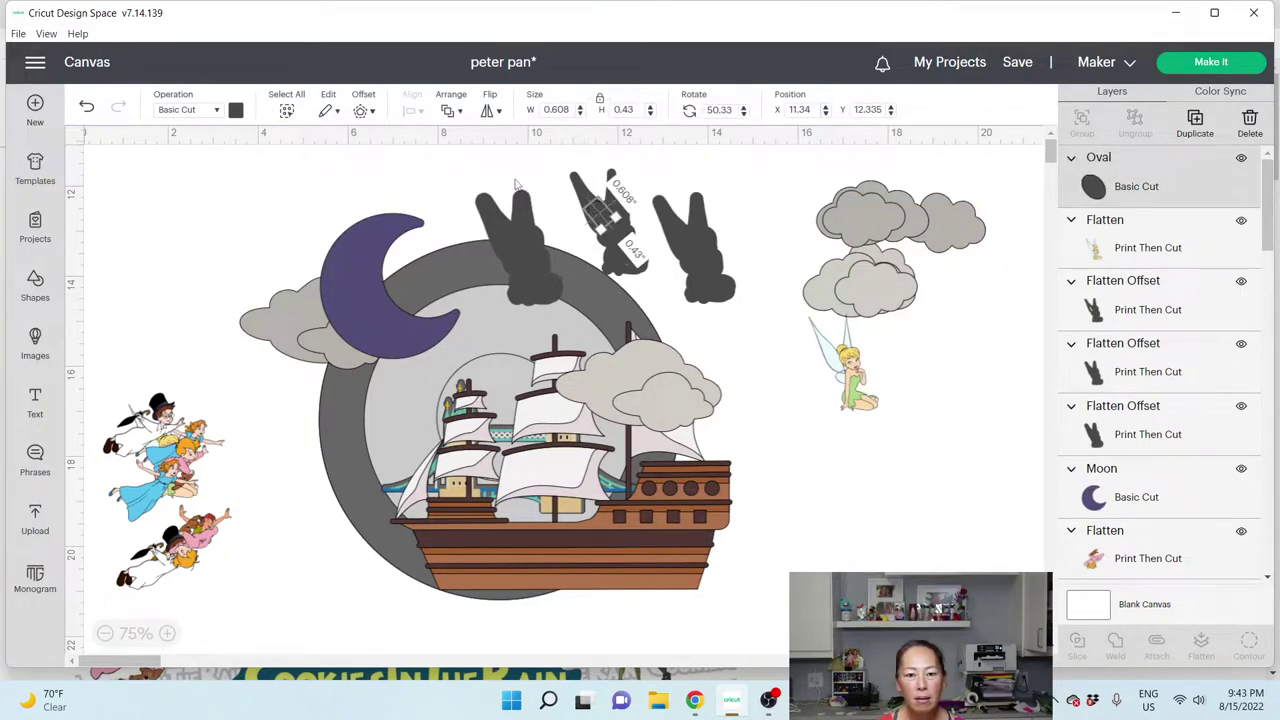
click(576, 215)
click(594, 218)
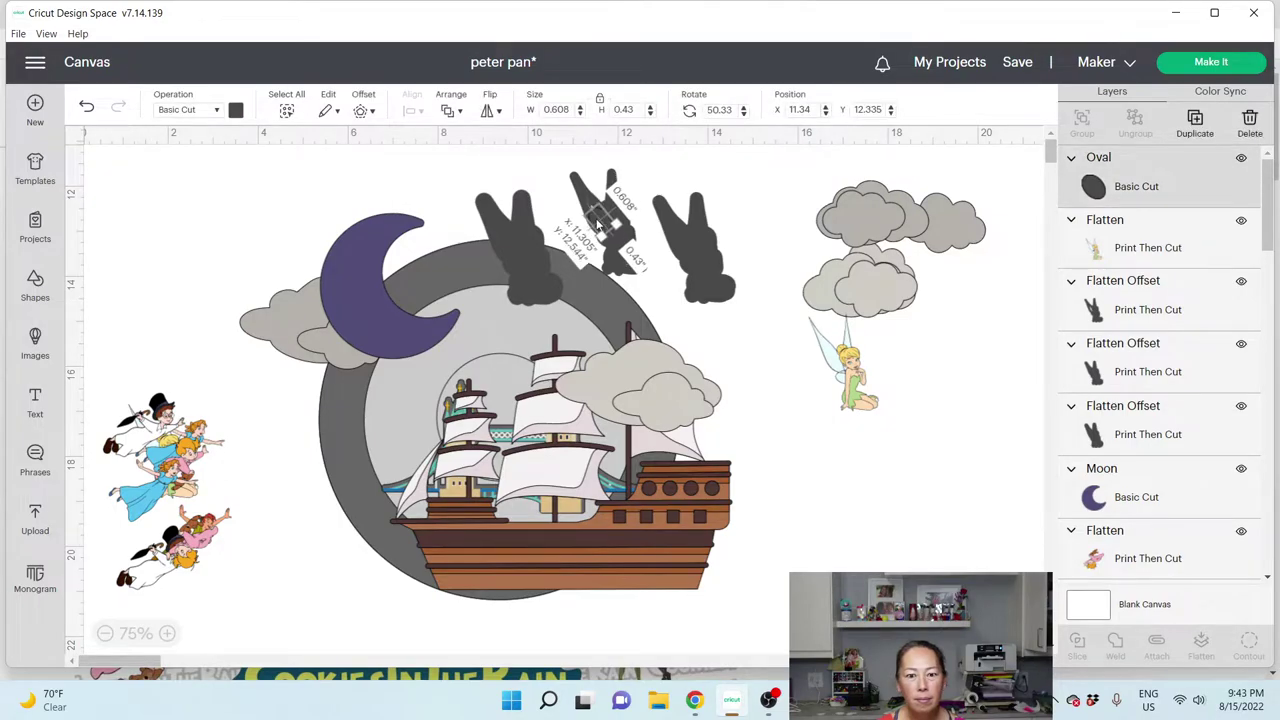
Step: Weld the oval to the thin offset and move the merged silhouette to the open area left of the moon
click(560, 170)
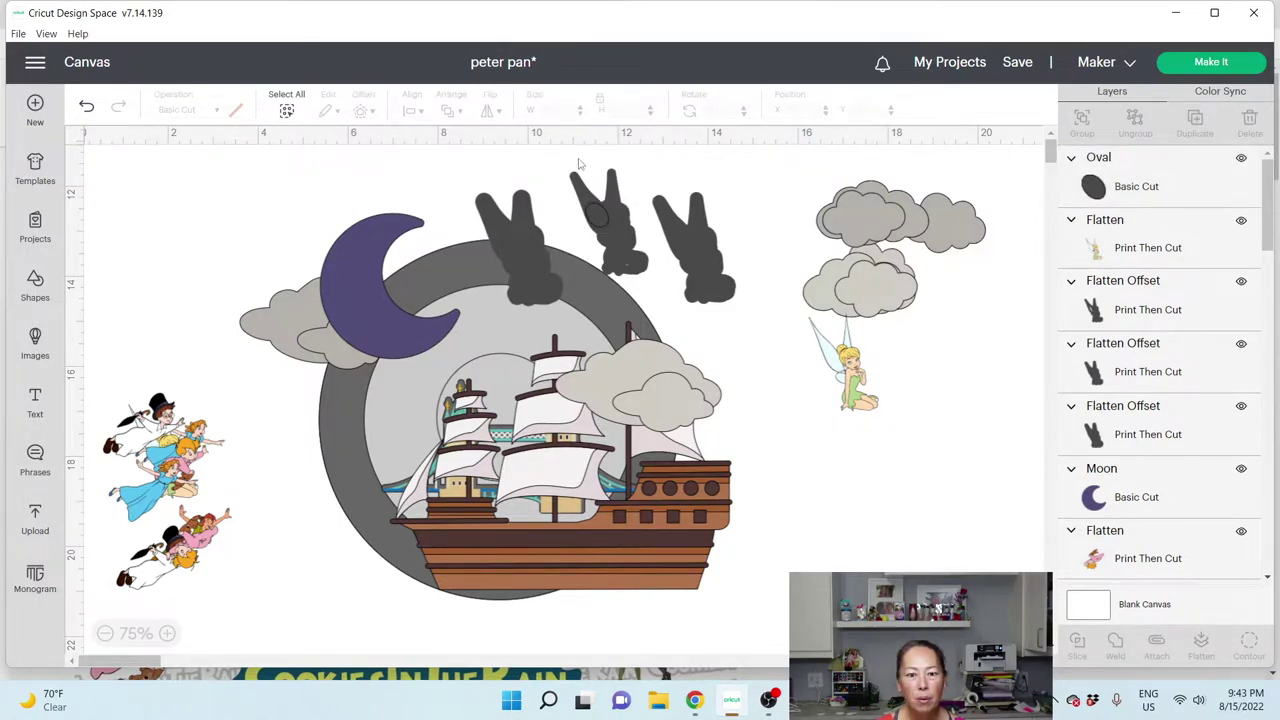
drag(583, 158, 637, 236)
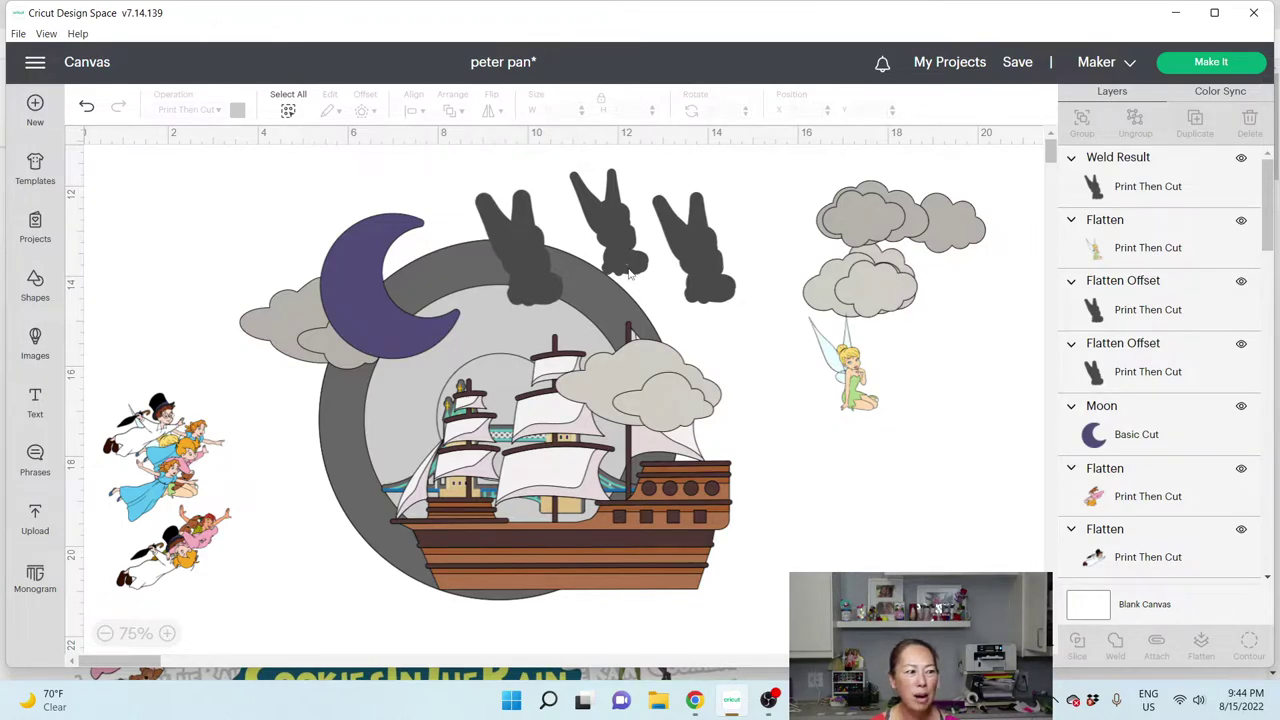
click(618, 245)
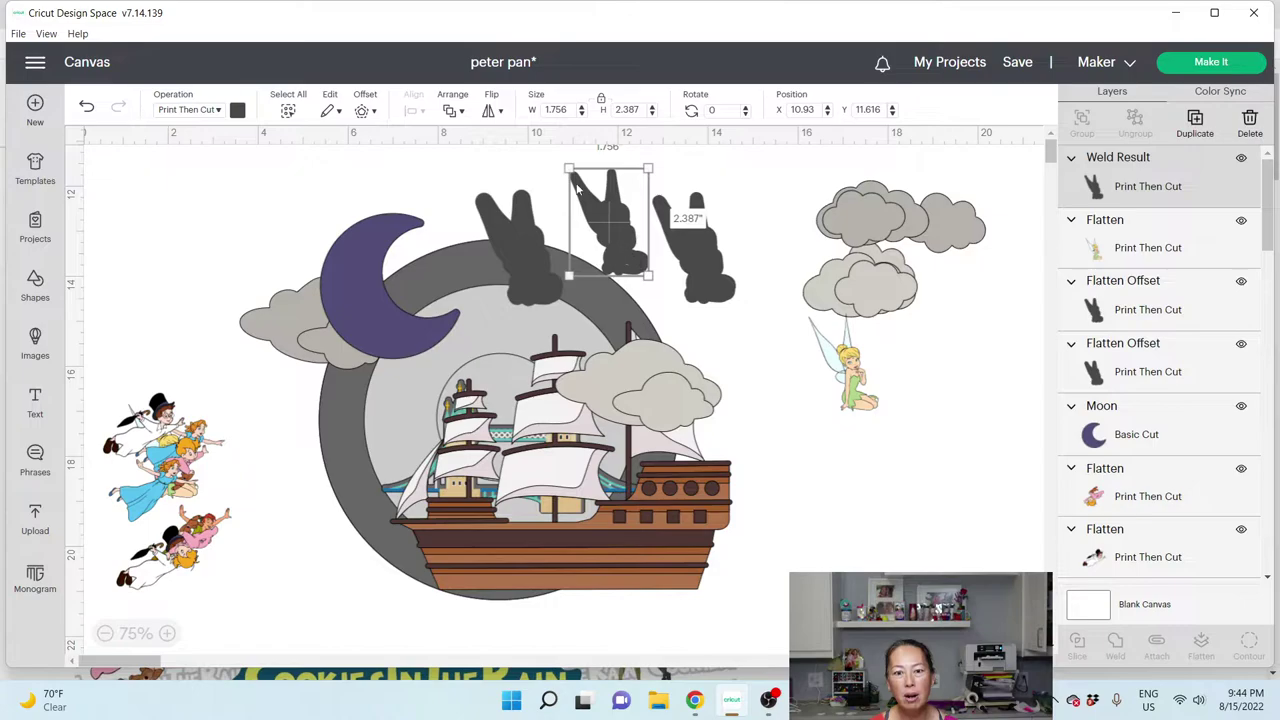
drag(600, 228, 213, 246)
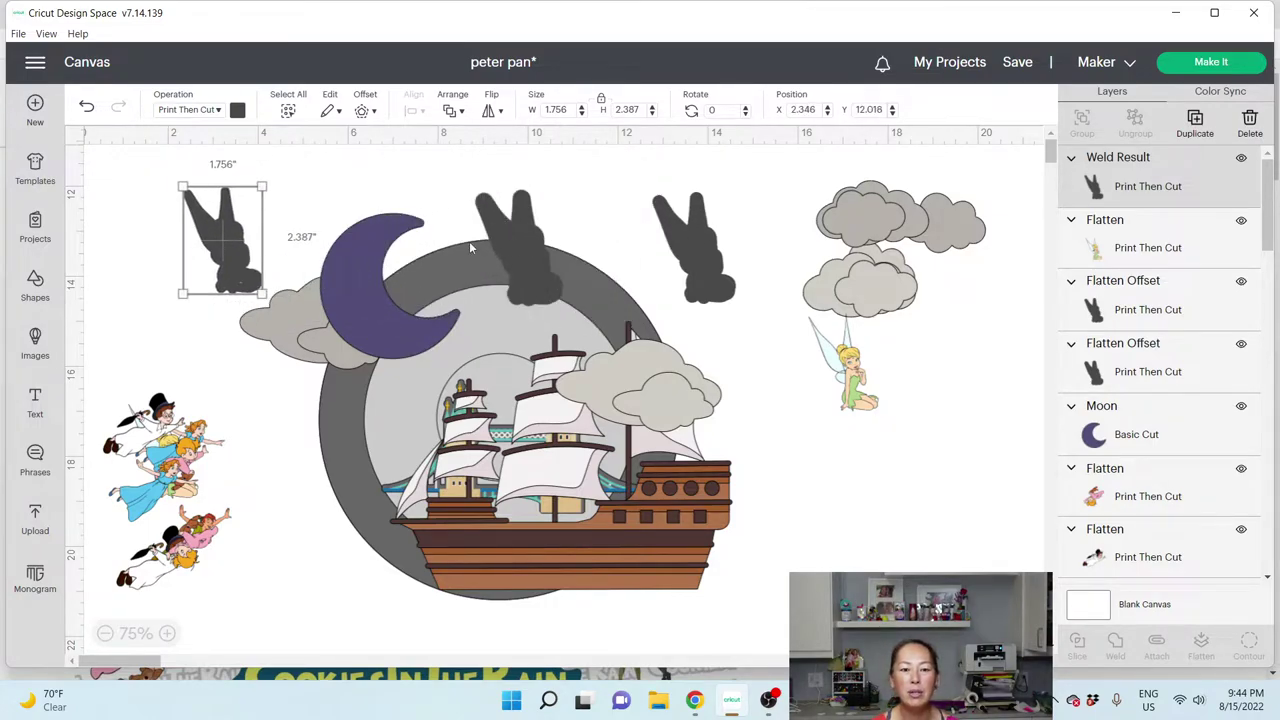
Step: Delete the two thicker Tinkerbell offset silhouettes above the ring
click(548, 247)
key(Delete)
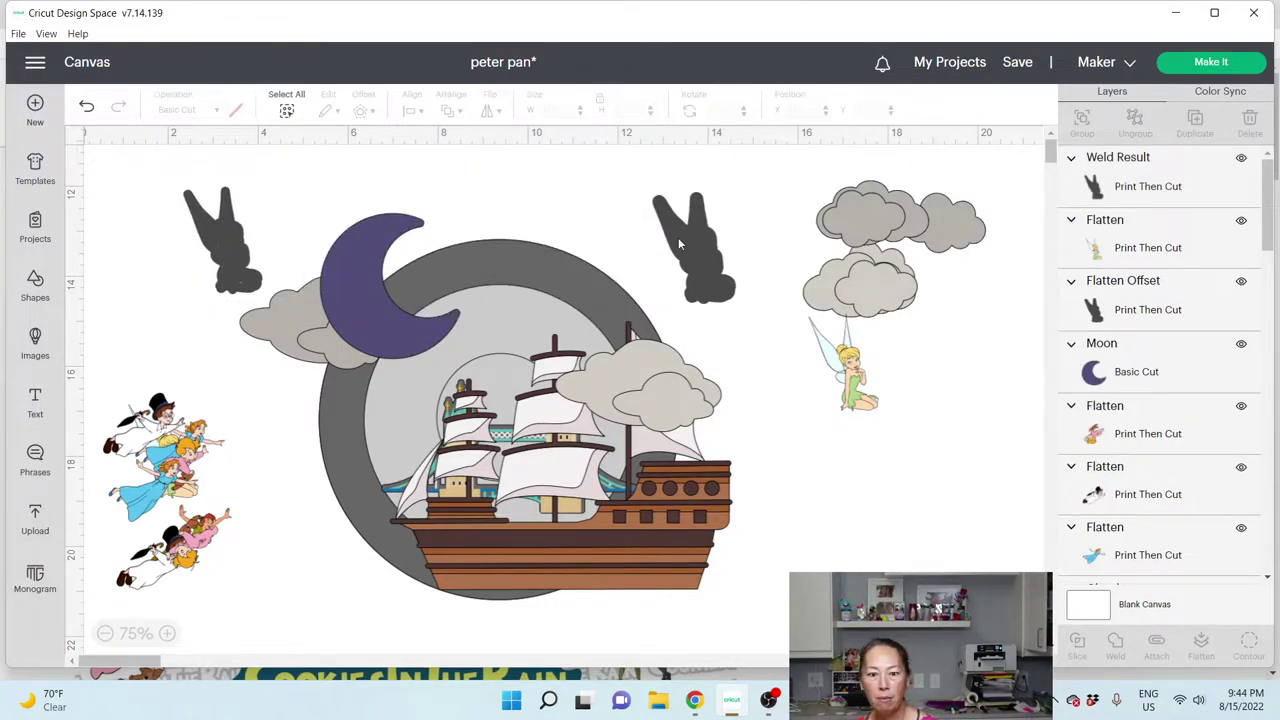
click(680, 238)
key(Delete)
Step: Move the cloud covering the ship to the spare clouds, separate the spare clouds and shift the ship slightly right and down
click(665, 506)
mouse_move(665, 506)
mouse_down()
mouse_move(653, 526)
mouse_move(645, 478)
mouse_move(664, 518)
mouse_up()
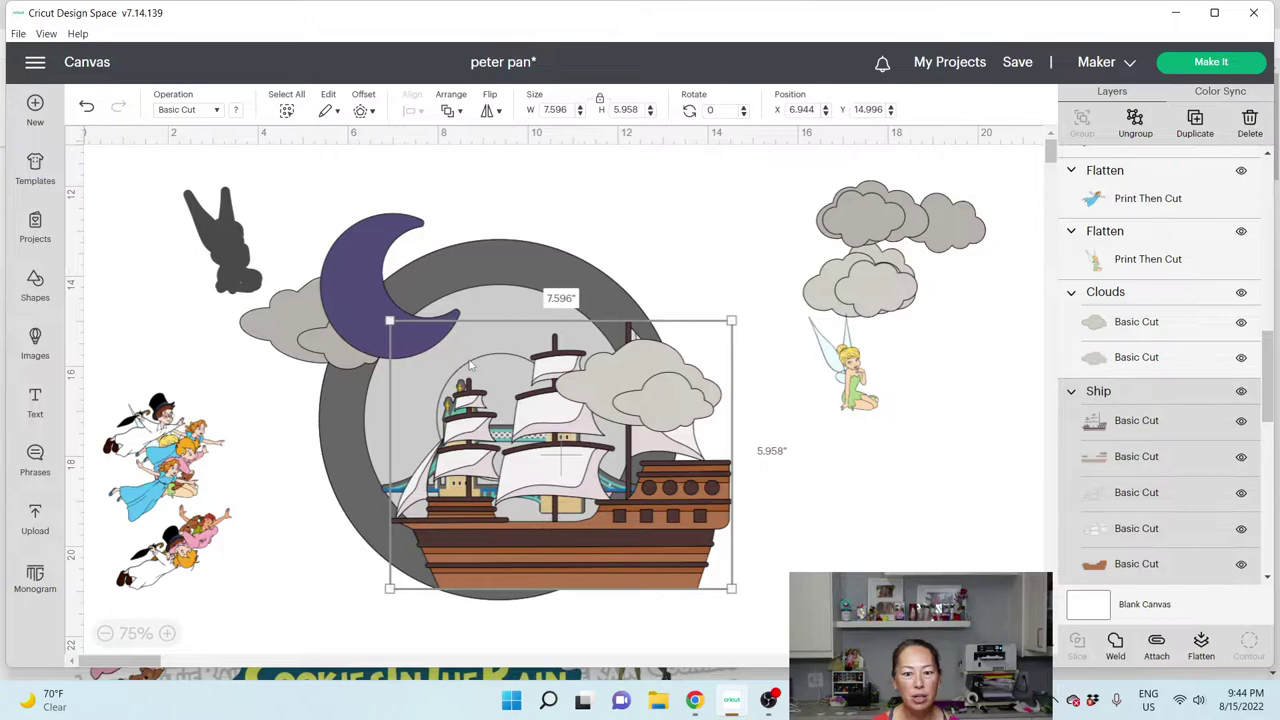
drag(655, 382, 936, 243)
mouse_move(650, 522)
mouse_down()
mouse_move(707, 512)
mouse_move(650, 502)
mouse_move(657, 535)
mouse_up()
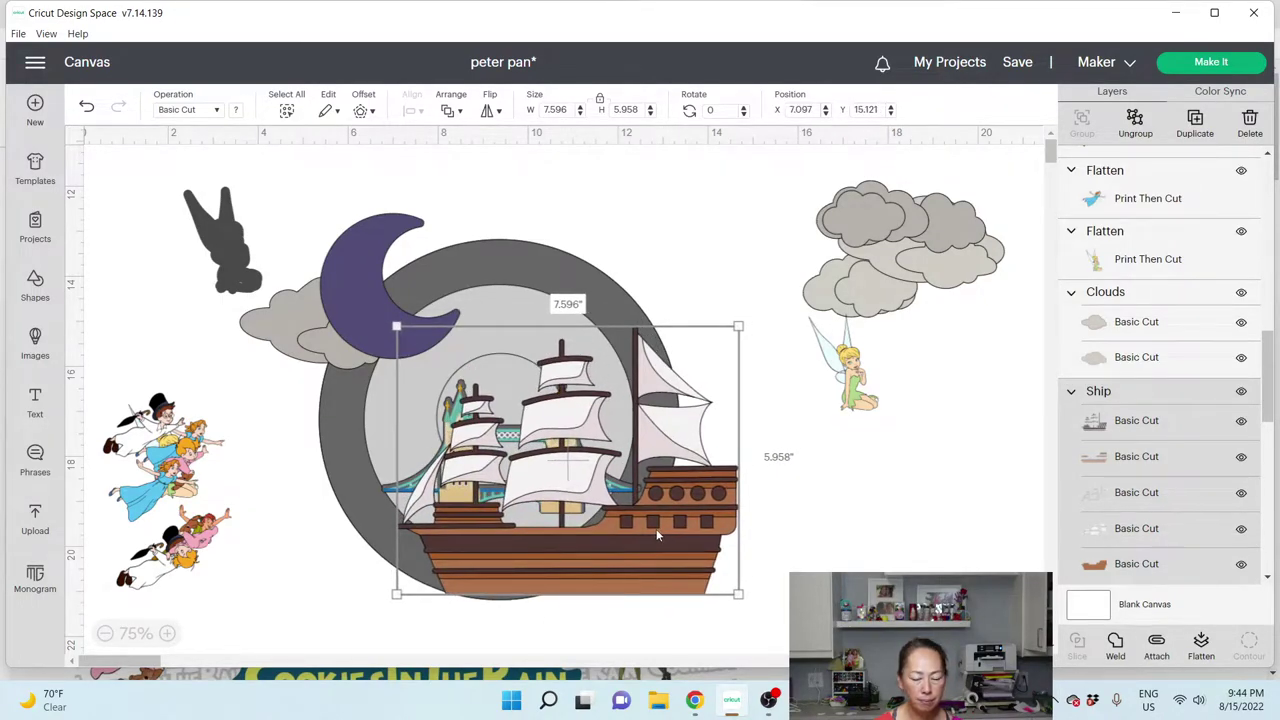
drag(900, 224, 782, 240)
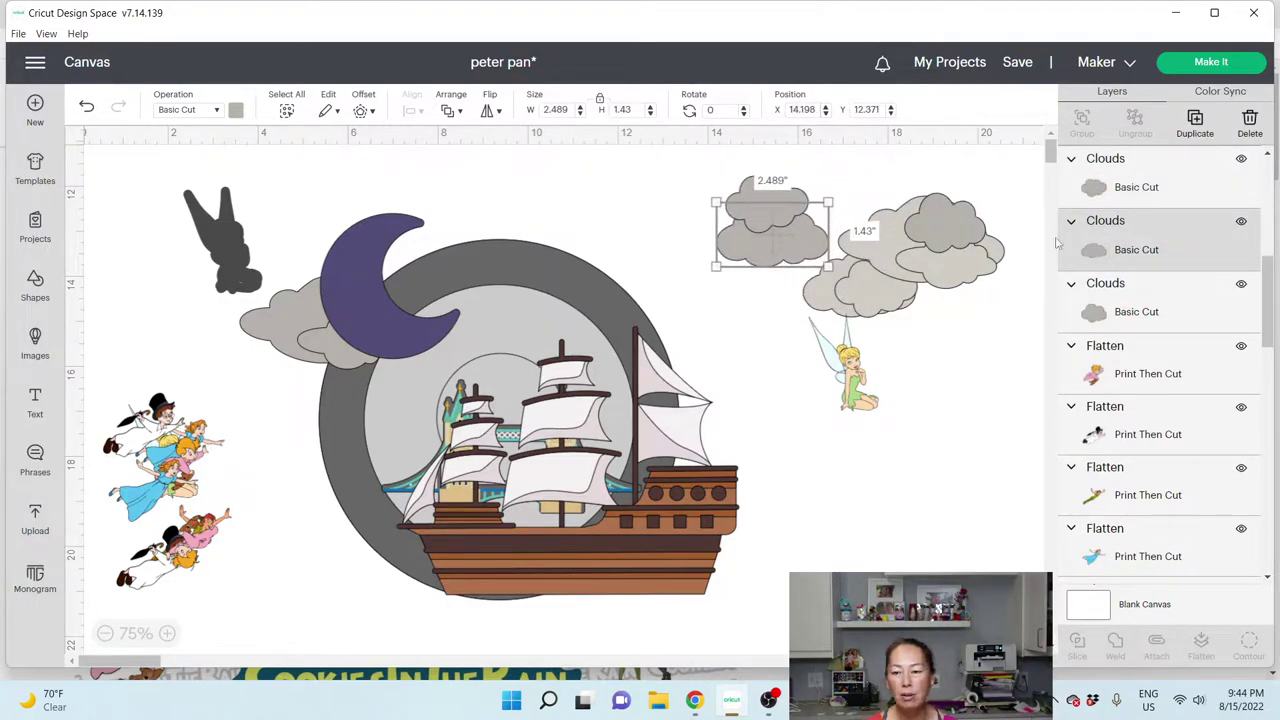
Step: View the library source image #M3D88A048 of the small single-layer spare cloud, and return to the canvas without adding it
right_click(1142, 240)
click(1203, 301)
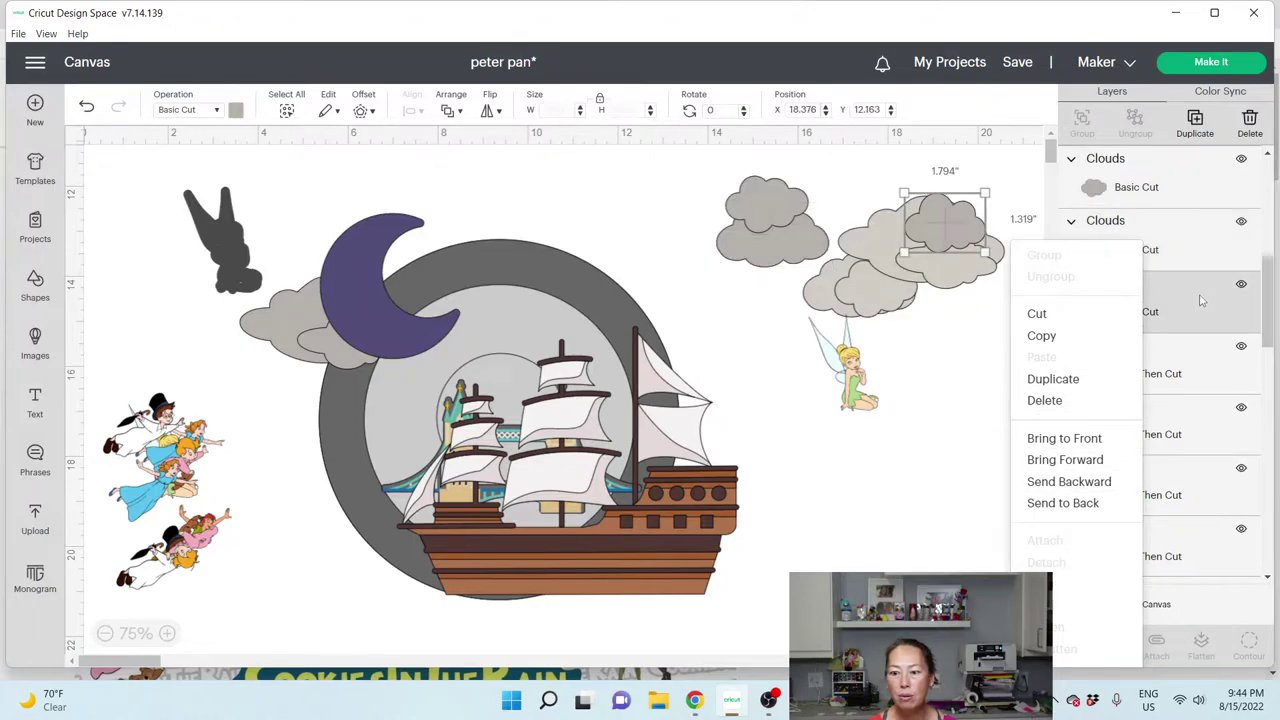
right_click(1158, 307)
mouse_move(1080, 518)
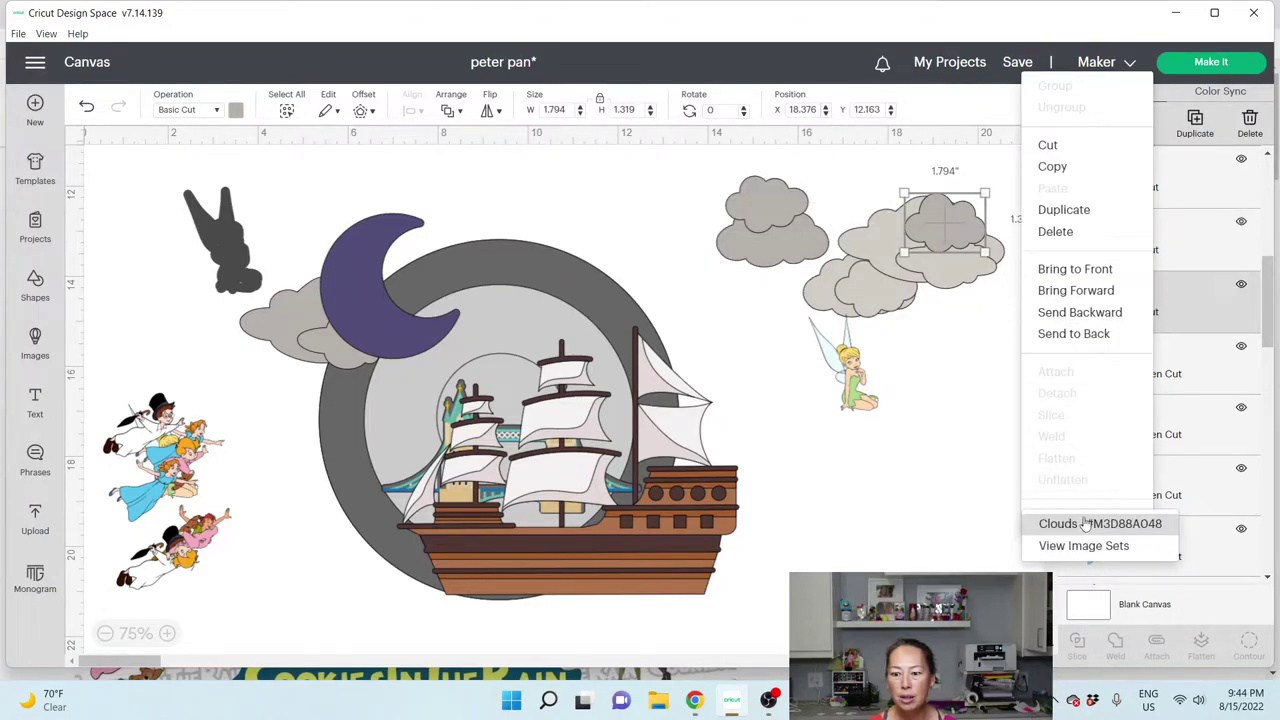
click(1088, 543)
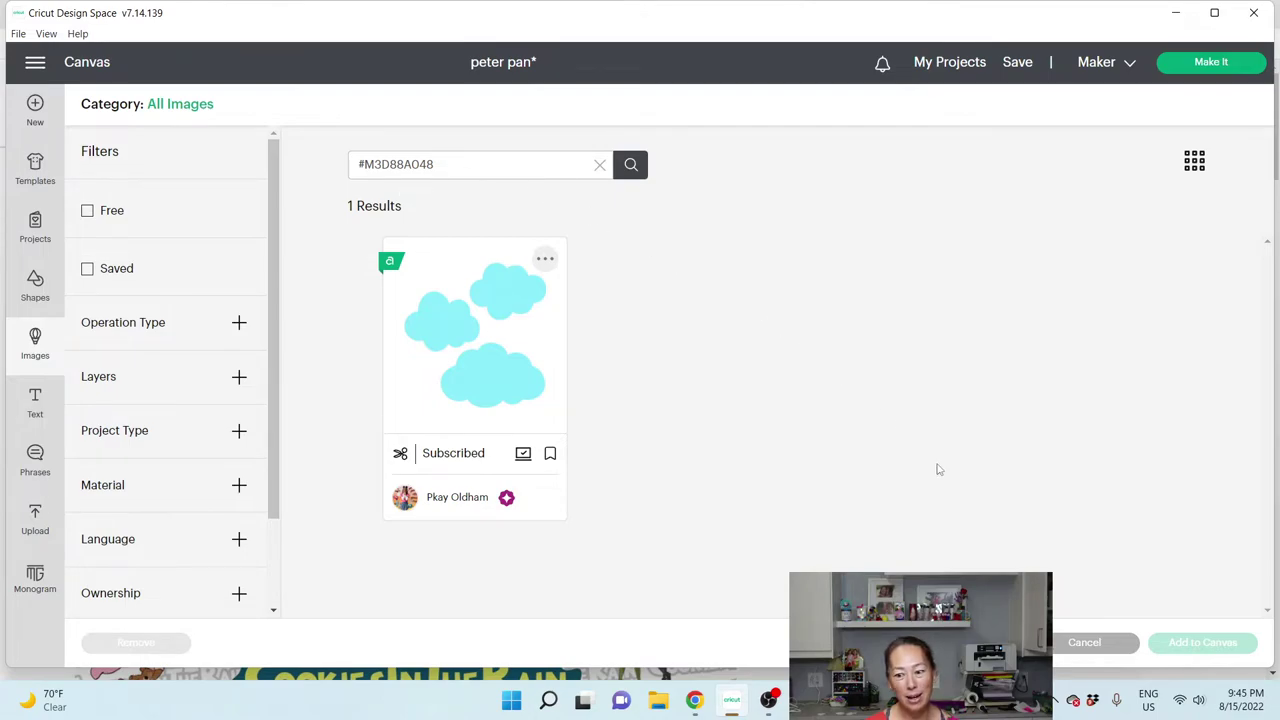
click(1110, 648)
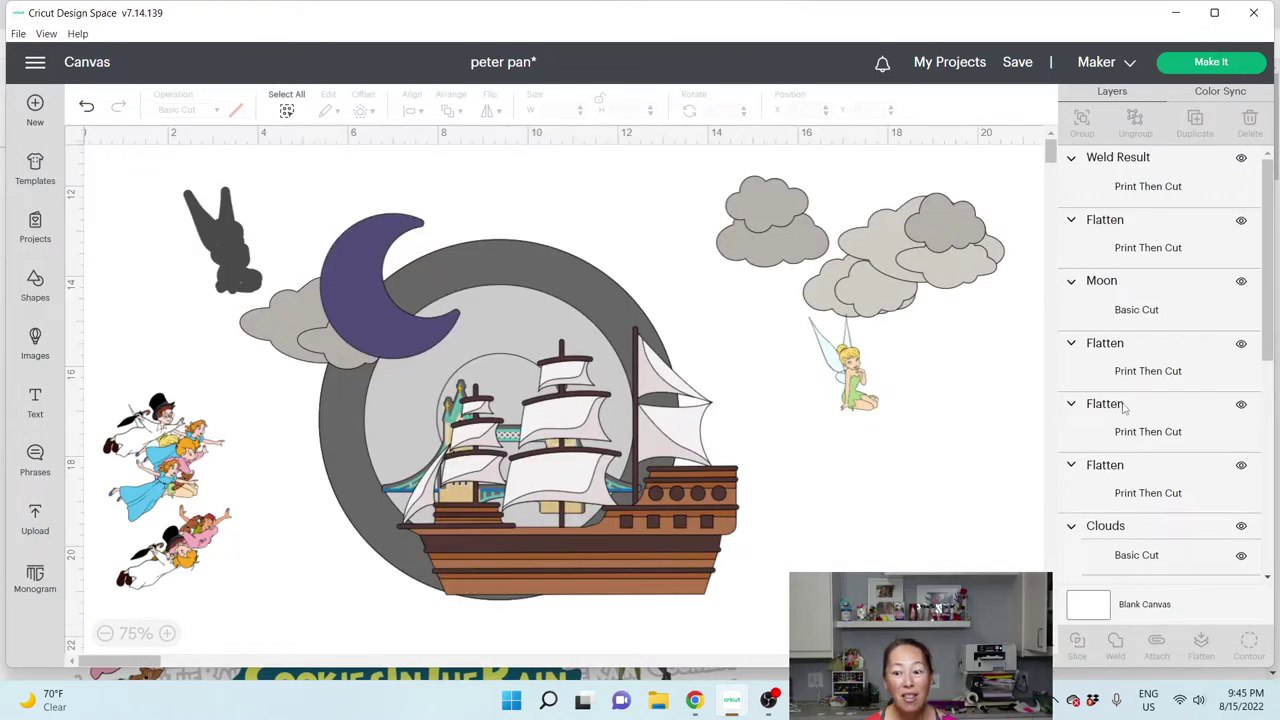
Step: Check the image info of another single spare cloud and open the library source of the two-layer cloud behind the moon
scroll(1137, 355, down, 3)
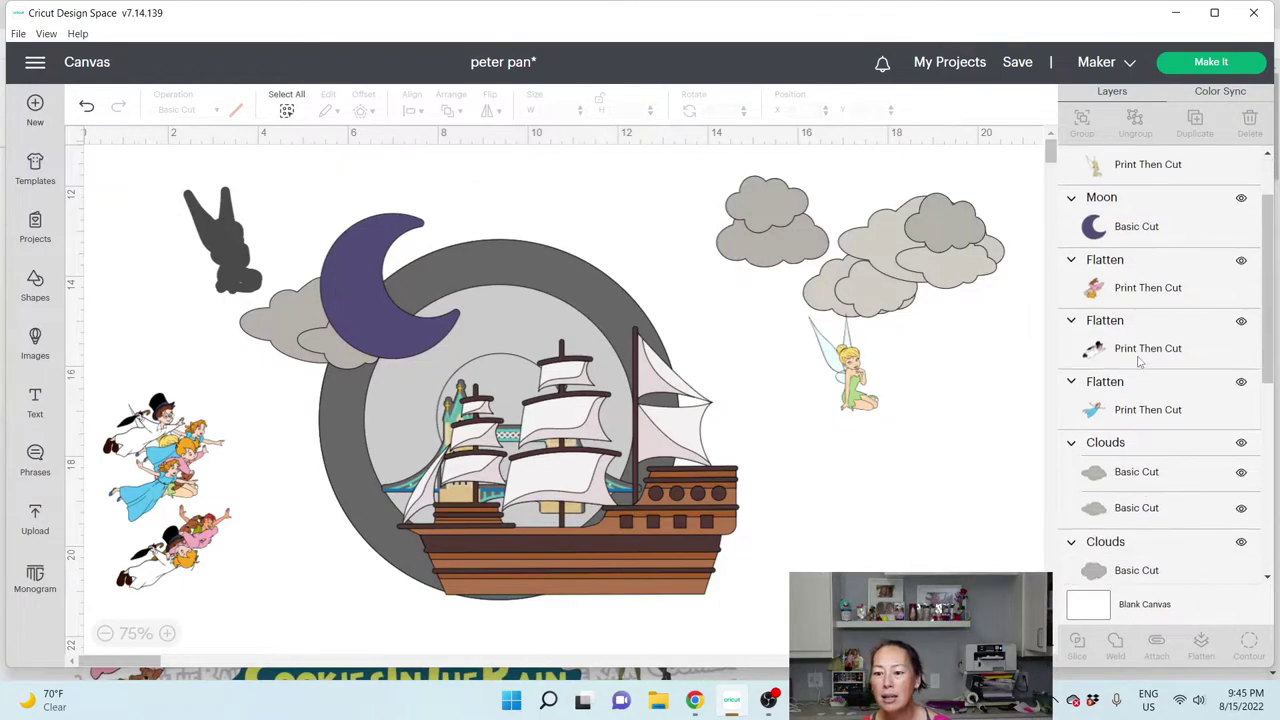
scroll(1137, 361, down, 2)
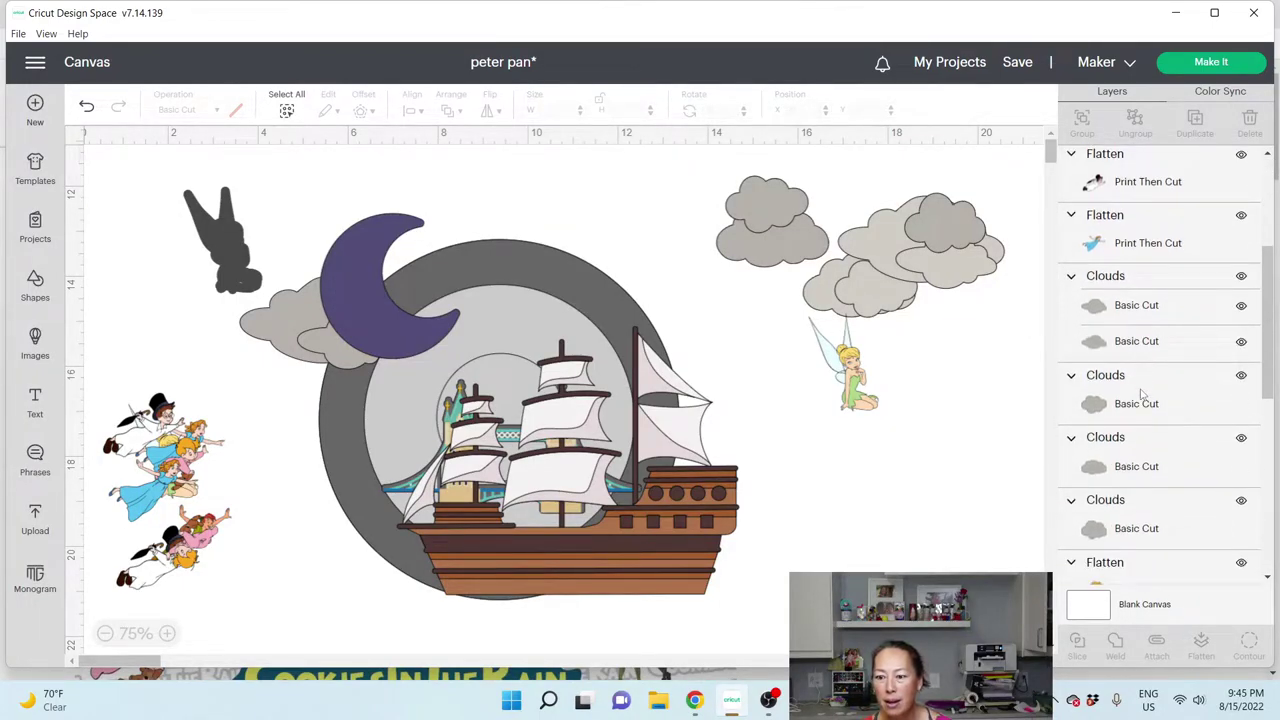
click(1142, 395)
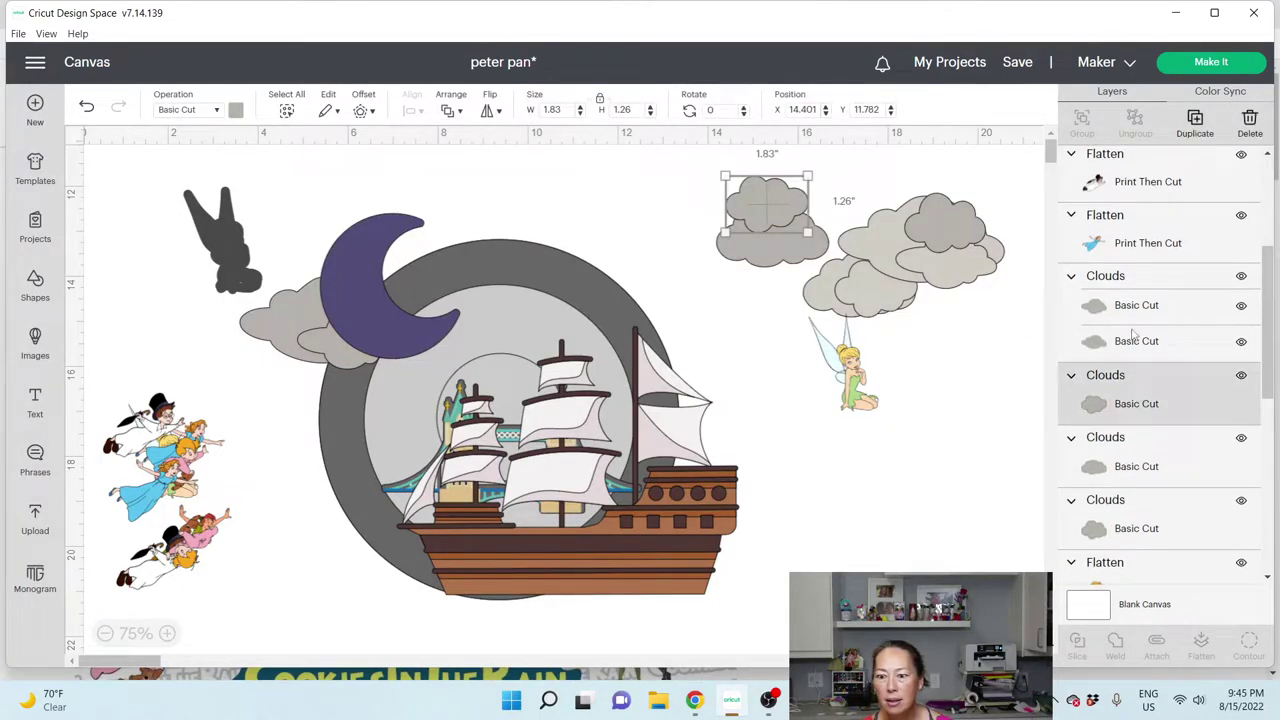
right_click(1136, 410)
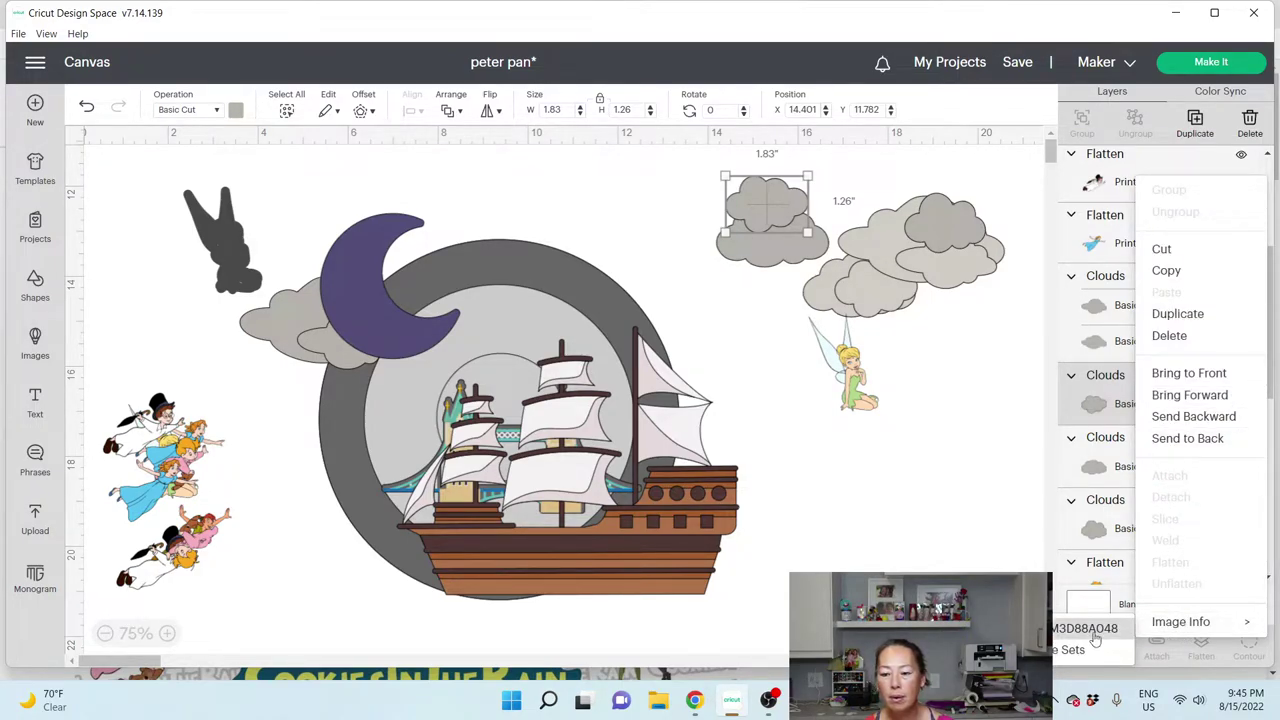
click(1105, 341)
right_click(1110, 343)
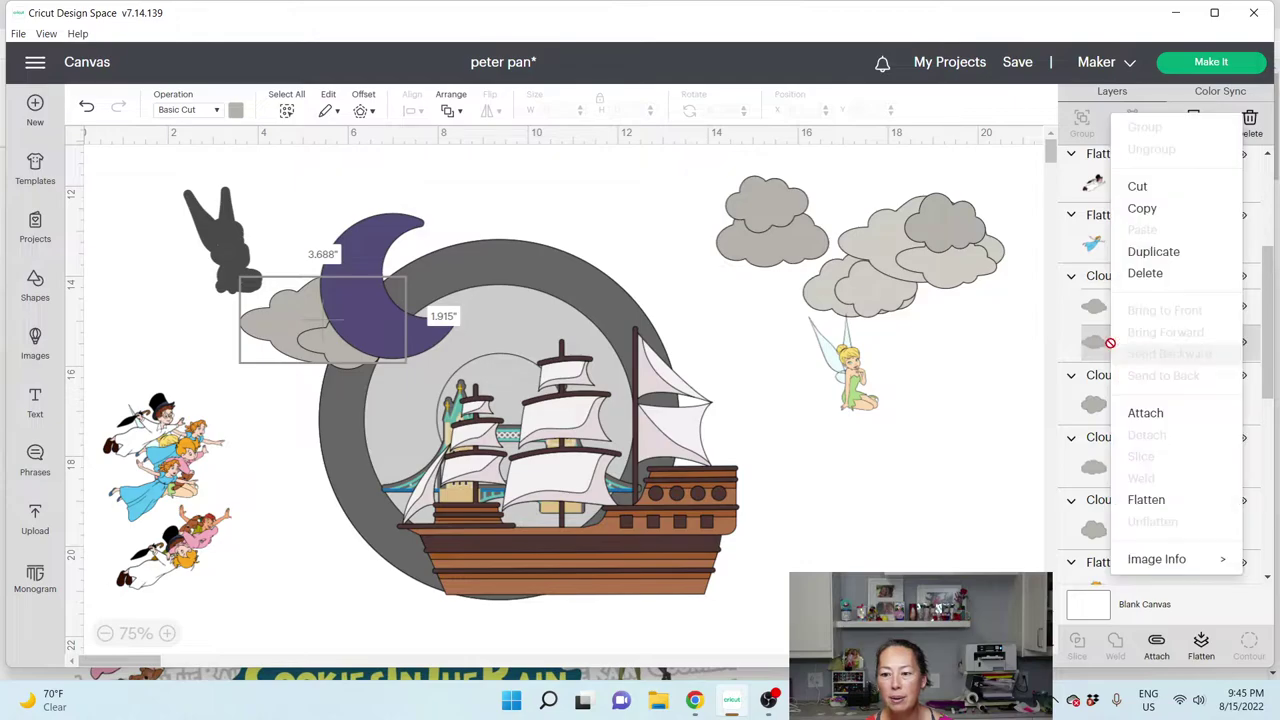
click(1152, 566)
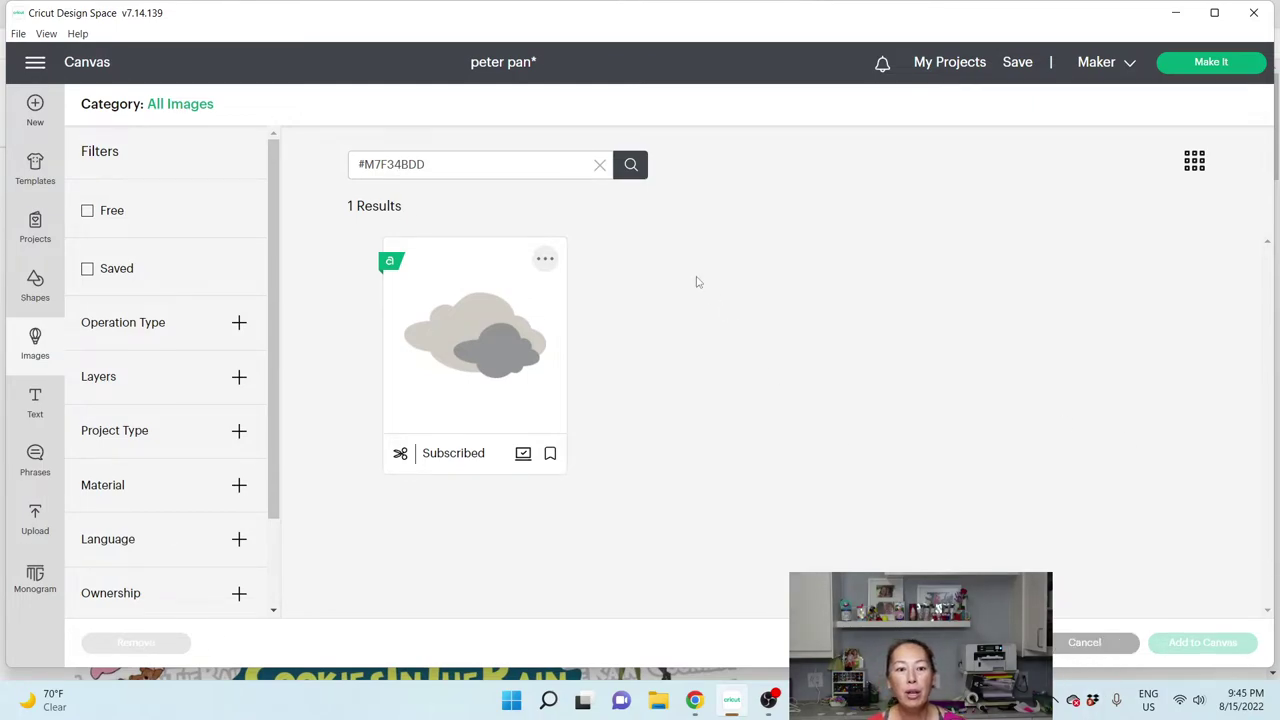
Step: Copy the image code #M7F34BDD, search the image library for it and add the two-layer cloud to the canvas
triple_click(400, 165)
key(ctrl+c)
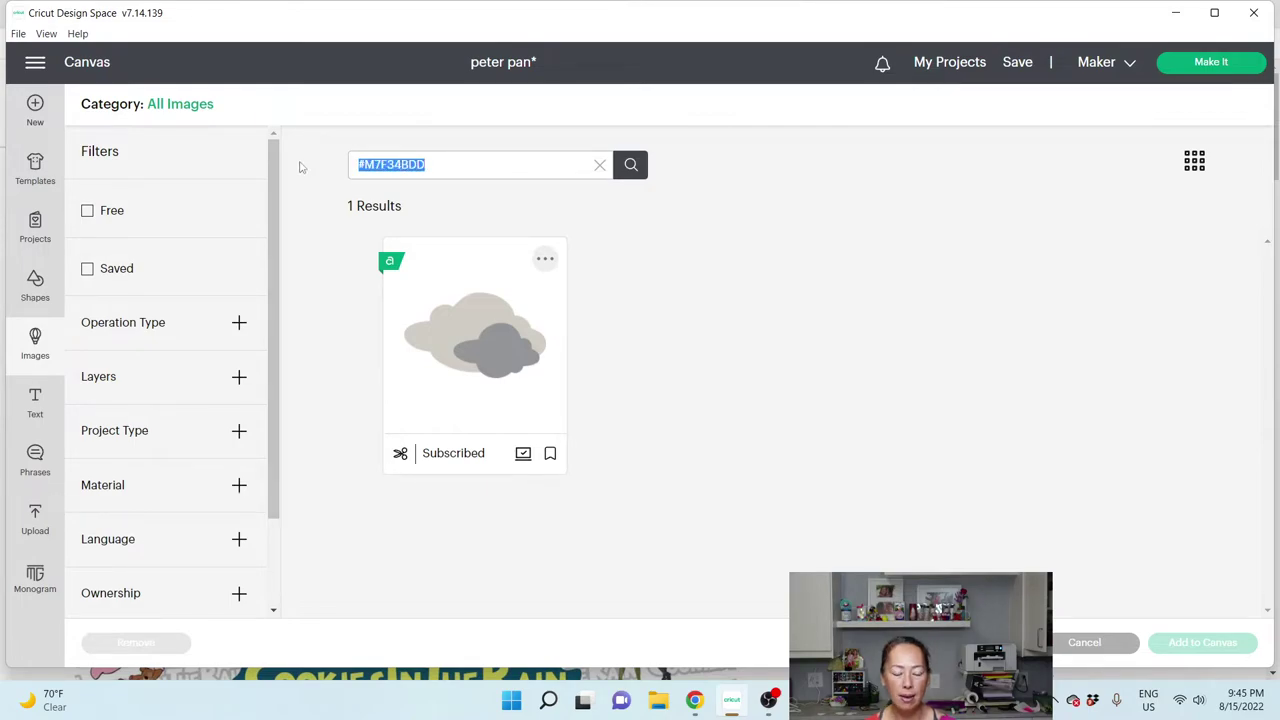
click(38, 345)
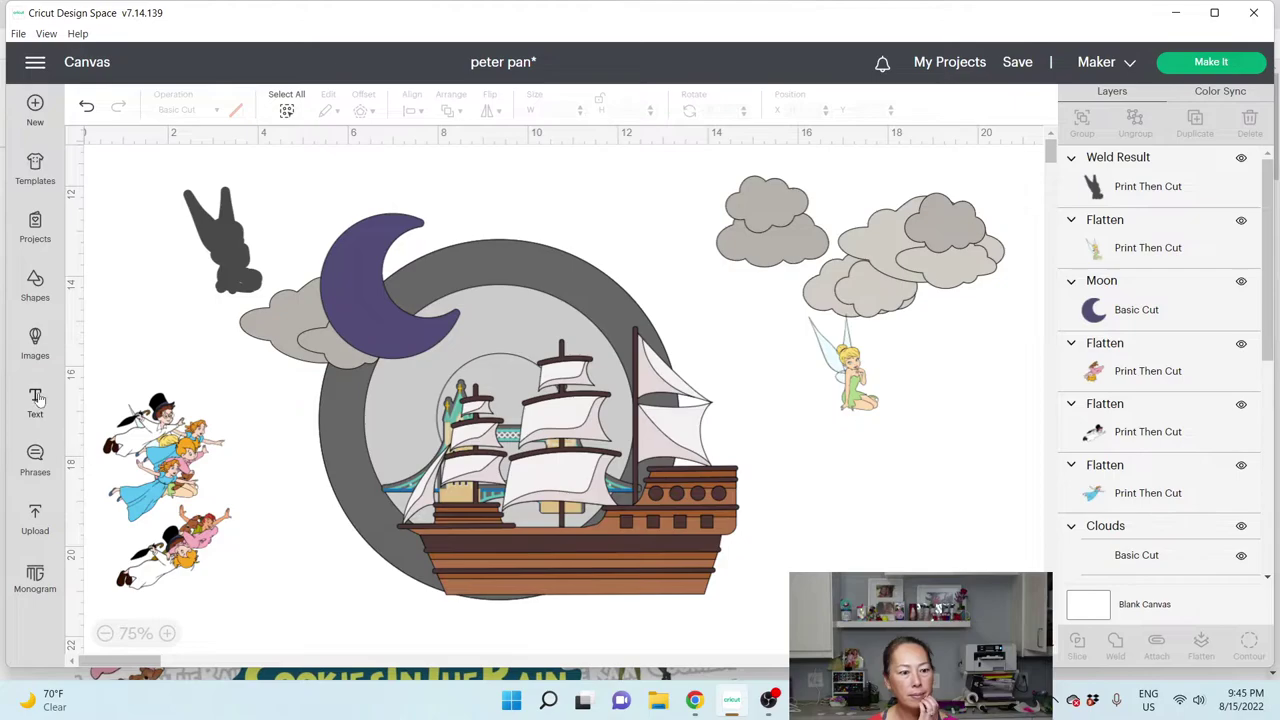
click(32, 342)
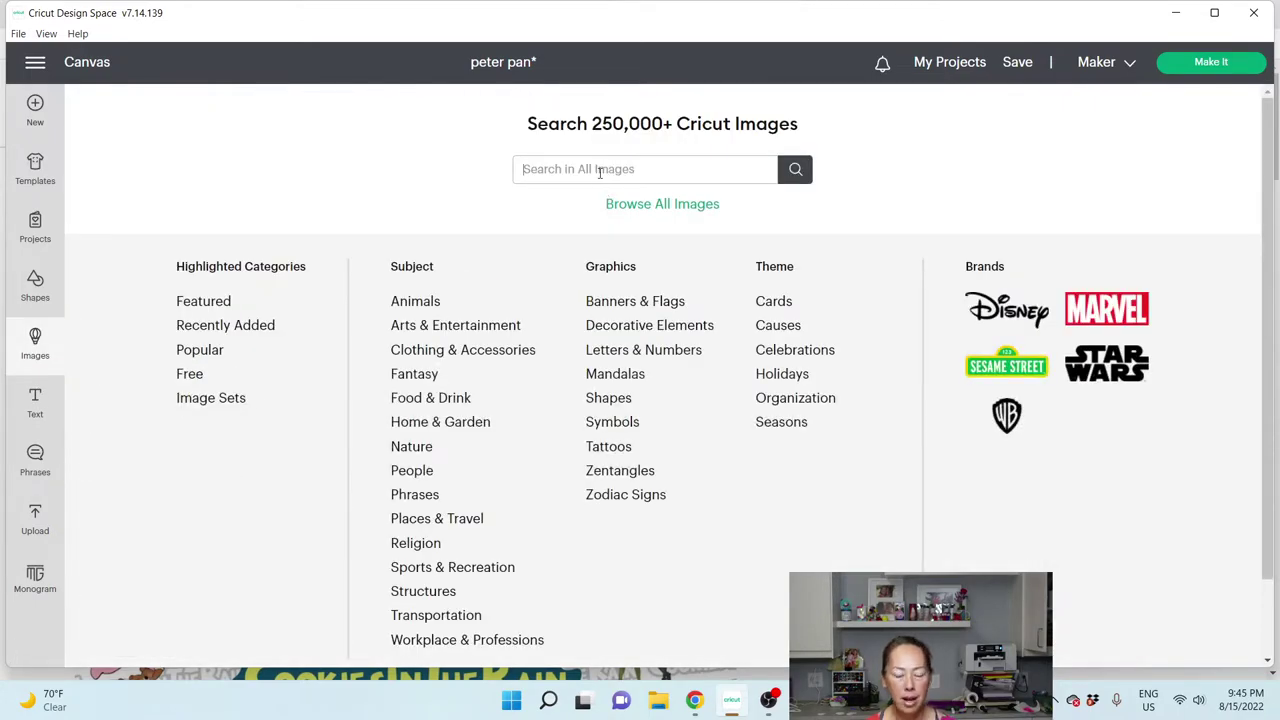
key(ctrl+v)
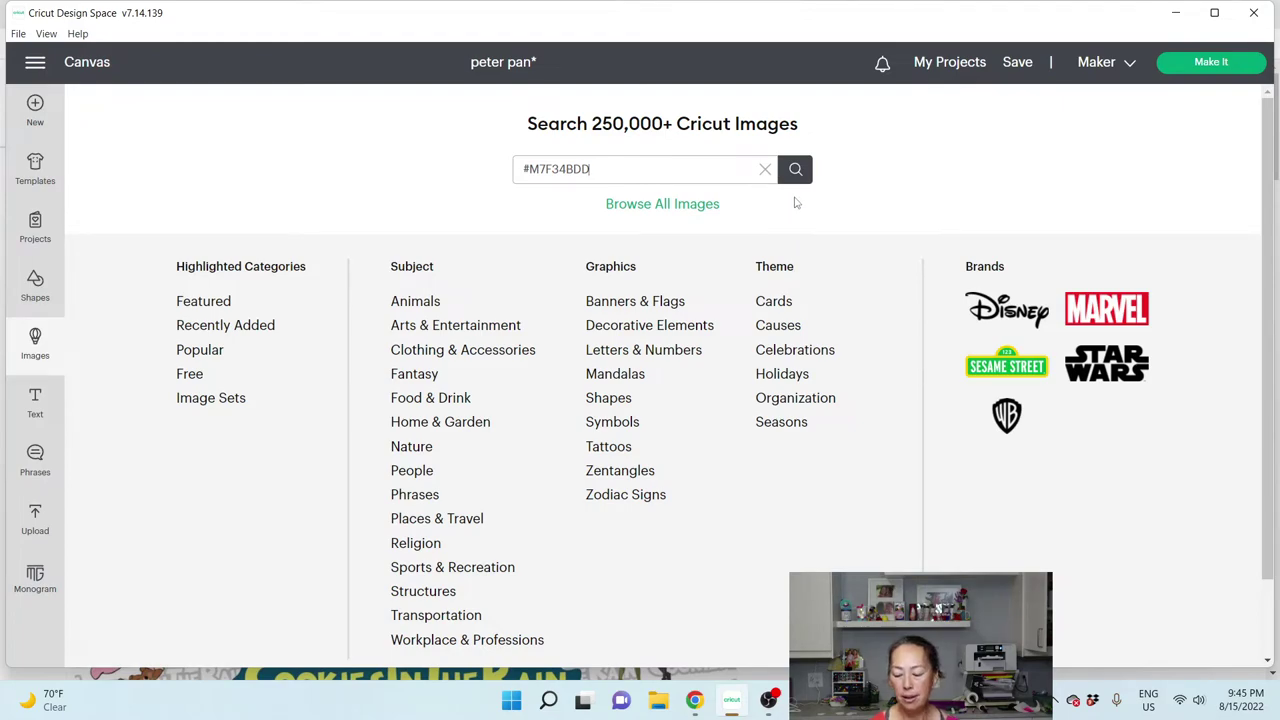
key(Return)
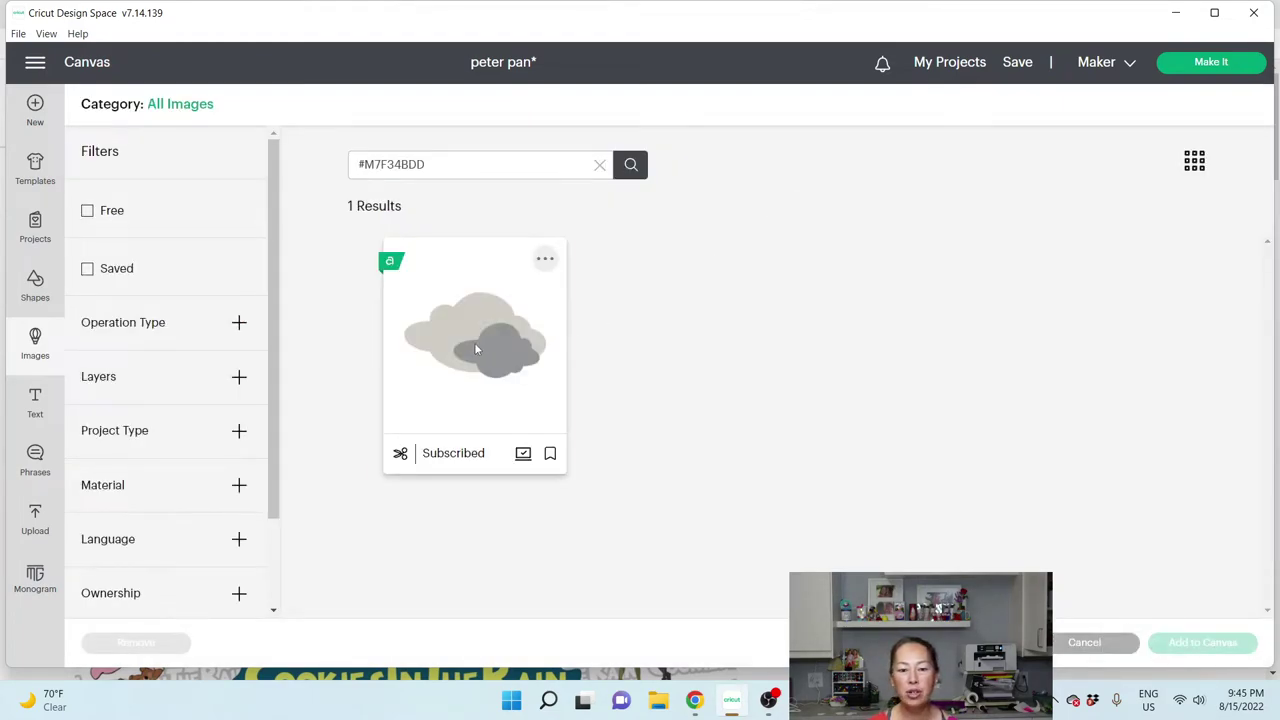
click(476, 348)
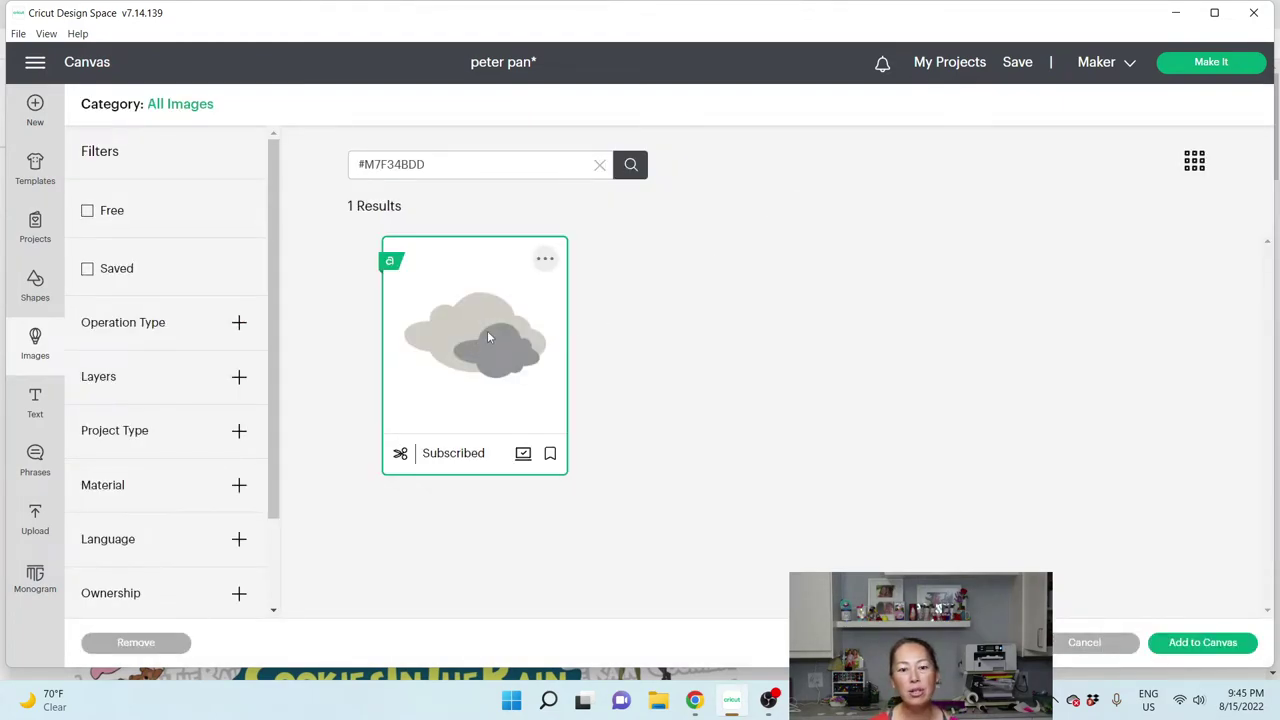
click(1200, 648)
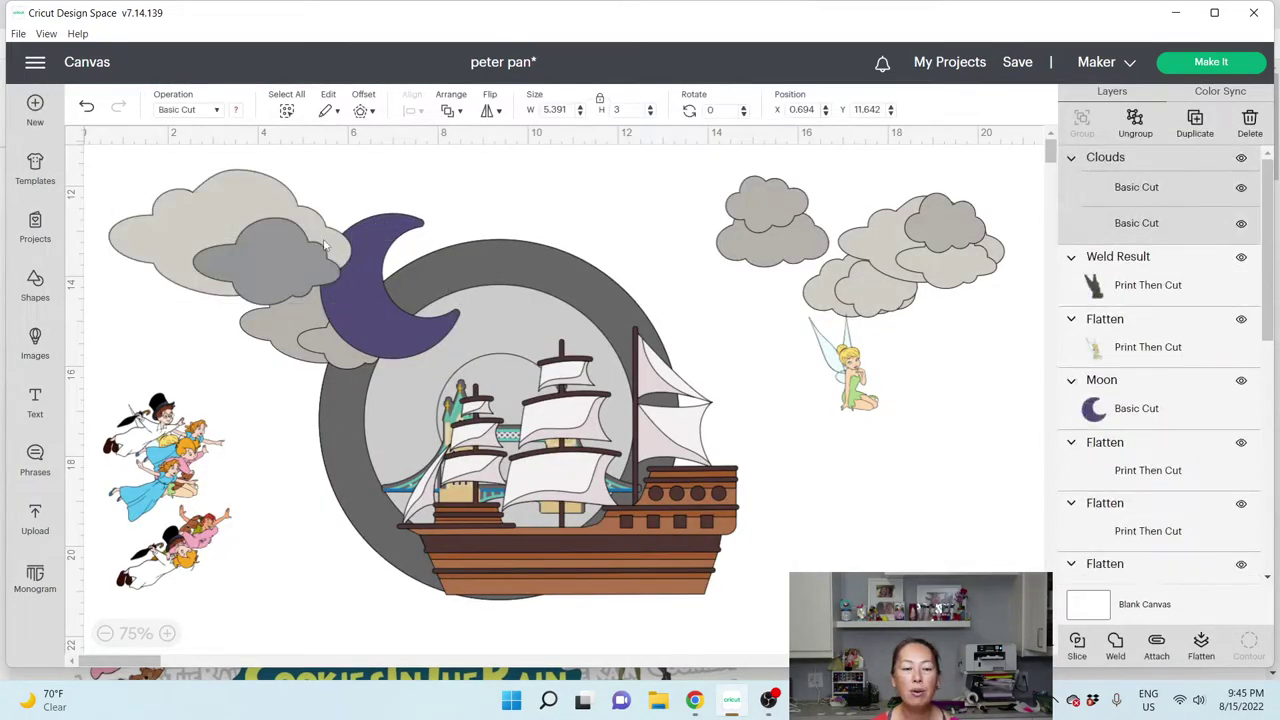
Step: Shrink the new two-layer cloud to about 3.00 × 1.67 inches, place it above the ring's upper edge and duplicate it
drag(278, 270, 660, 316)
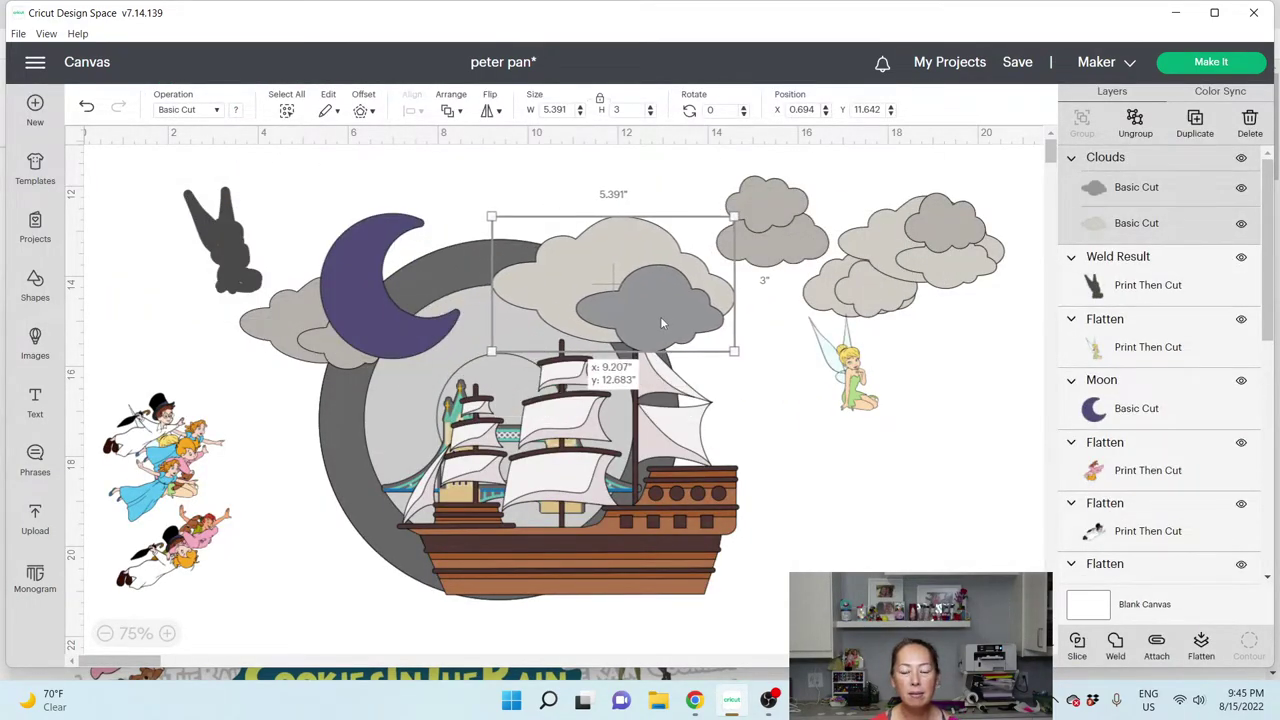
drag(735, 352, 558, 312)
drag(659, 335, 600, 242)
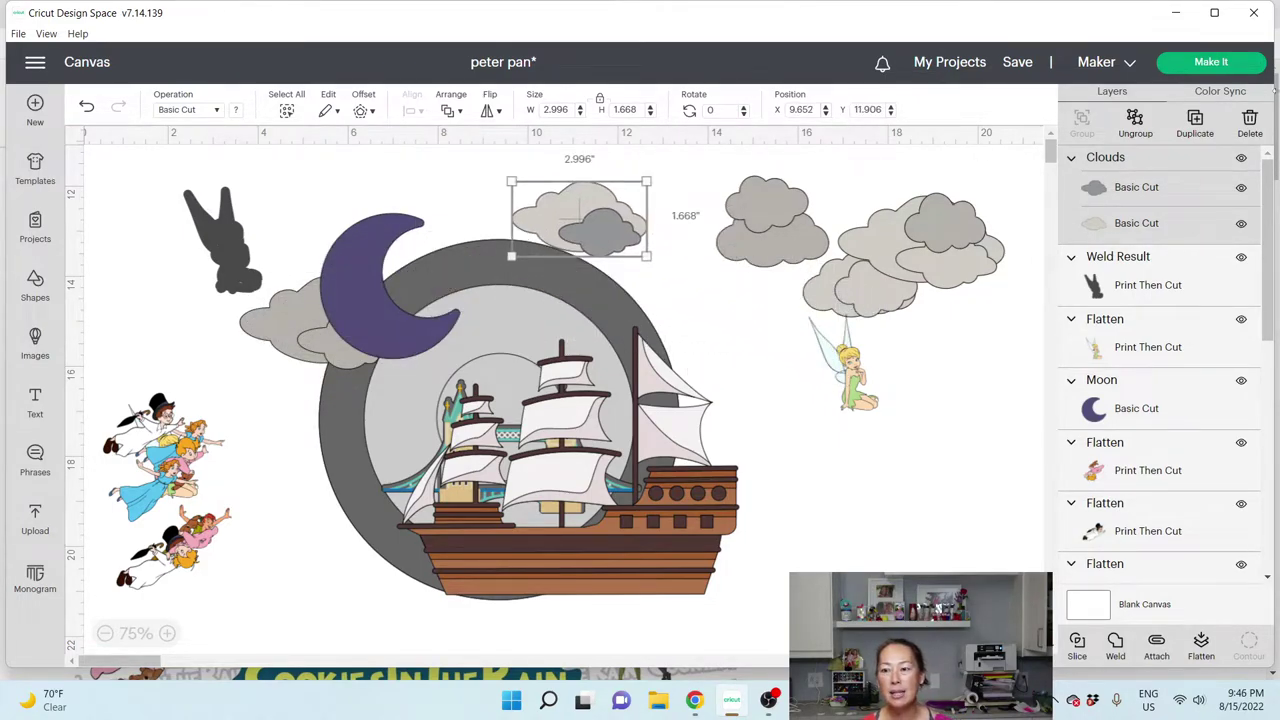
click(1194, 126)
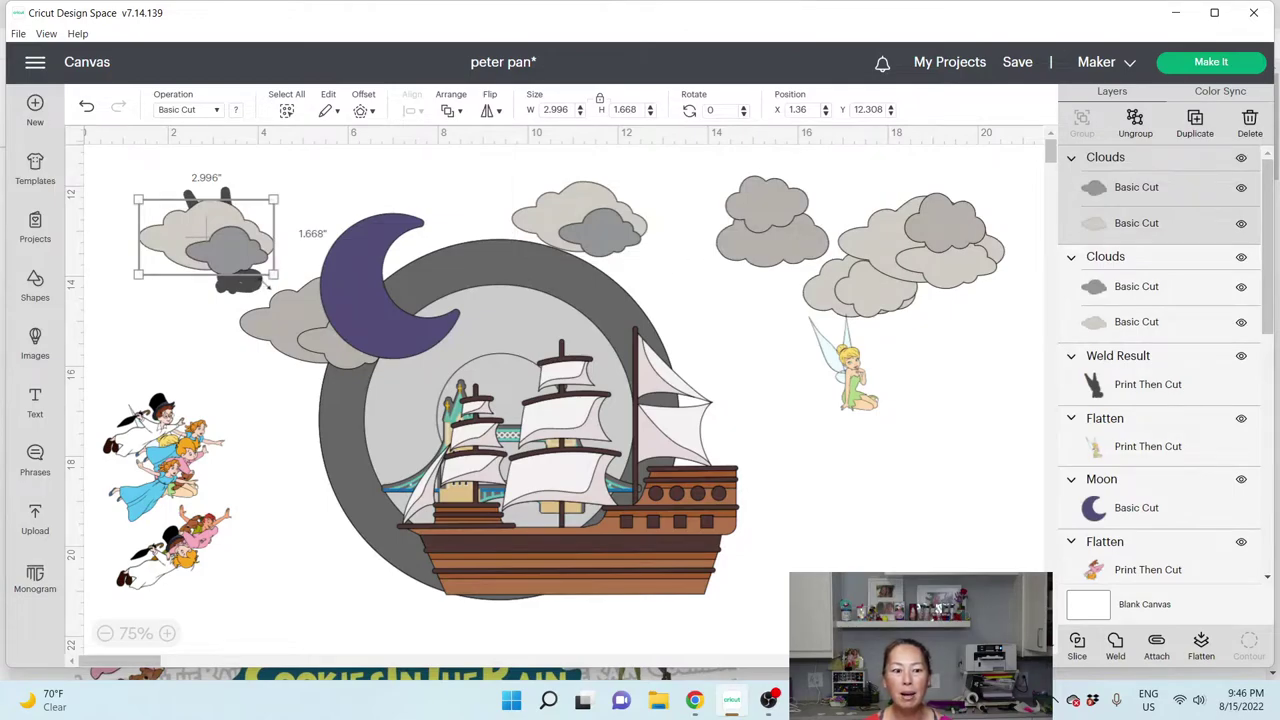
Step: Enlarge one two-layer cloud to about 3.40 × 1.89 inches beside the clouds right of the moon, and place the other over the moon's cloud
drag(271, 276, 743, 274)
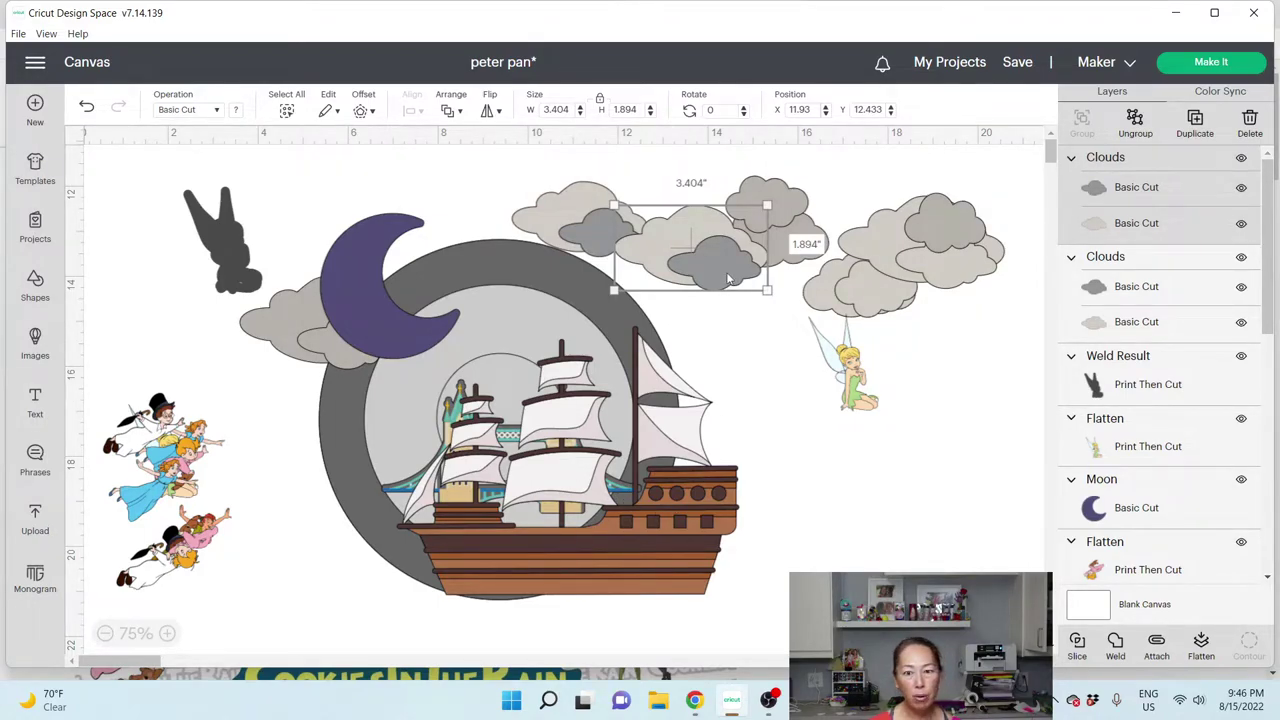
drag(577, 208, 307, 246)
Step: Bring the purple moon to the front of all layers and shift it slightly left over the new cloud
click(380, 228)
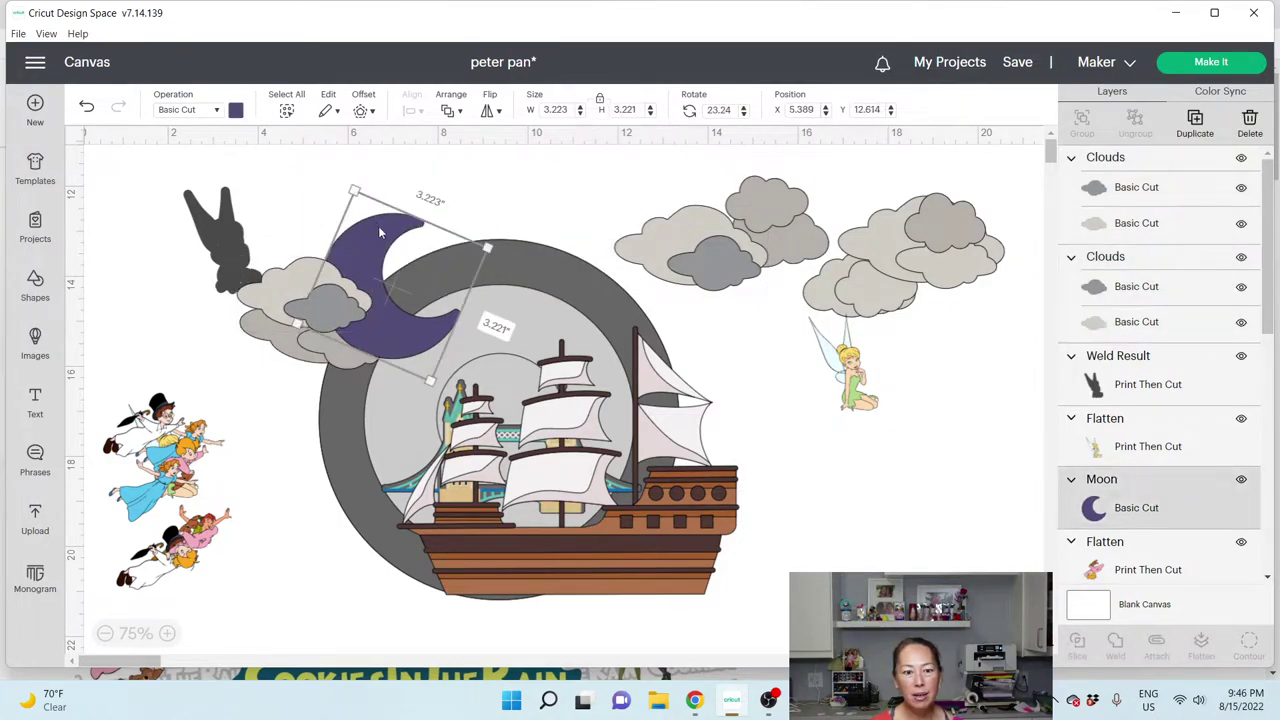
click(455, 116)
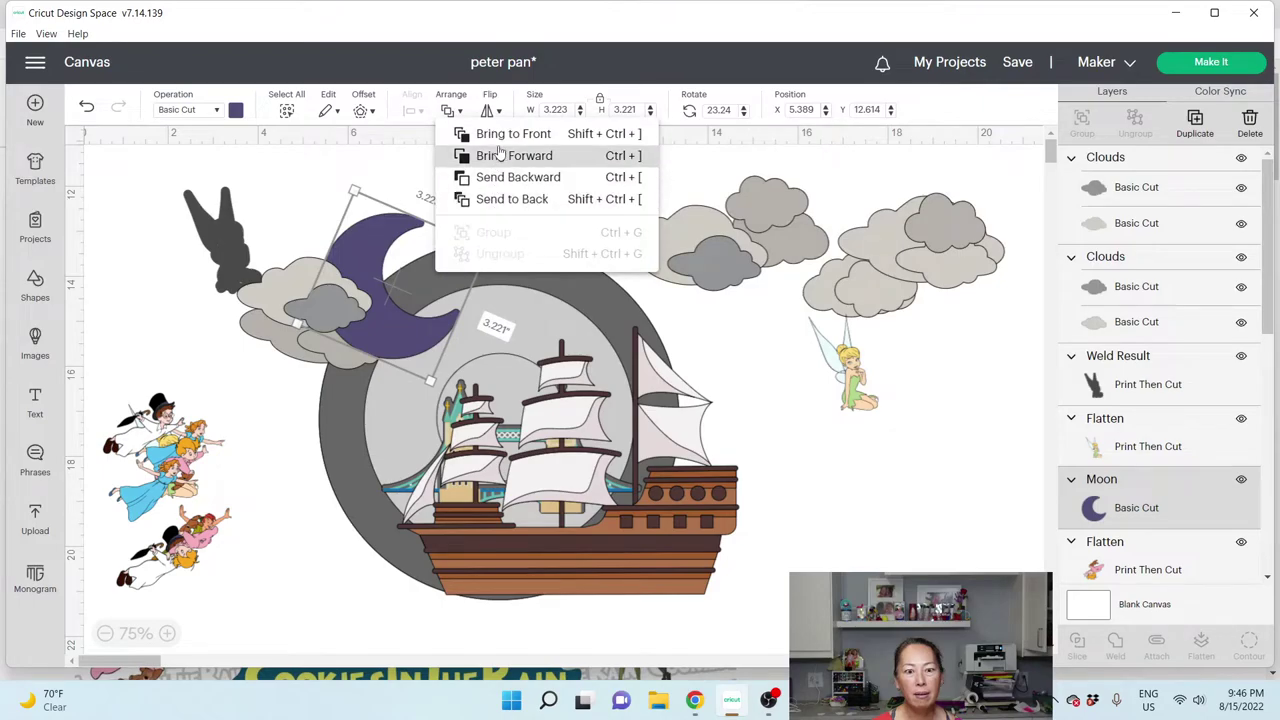
click(505, 133)
drag(371, 295, 364, 296)
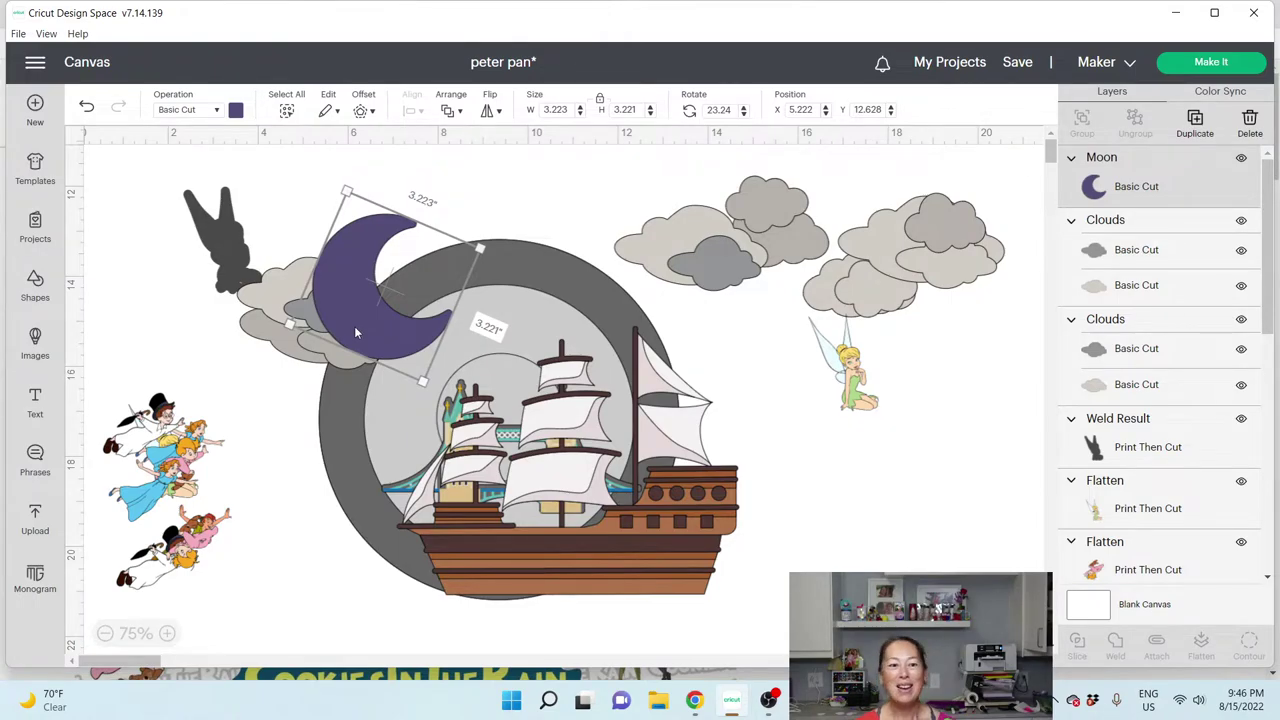
Step: Pull one flying Wendy copy out of the overlapping character pile and undo the stray move of another character
click(130, 507)
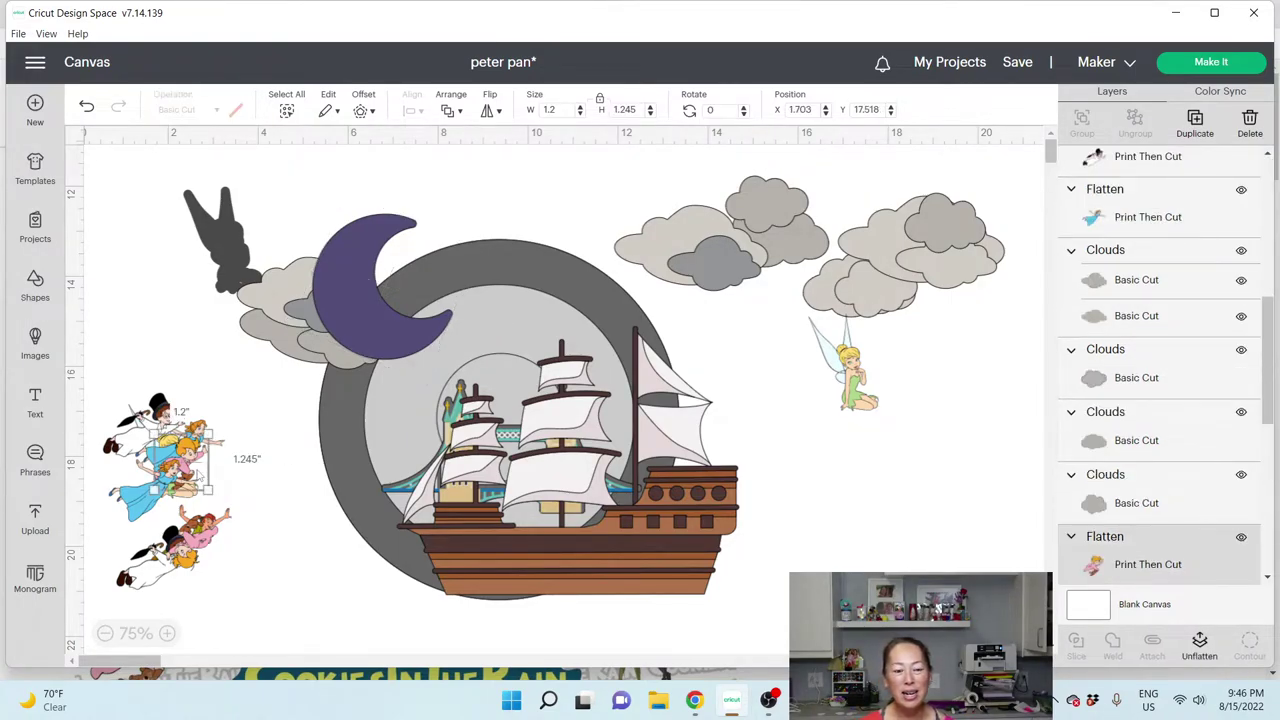
drag(176, 480, 447, 397)
key(ctrl+z)
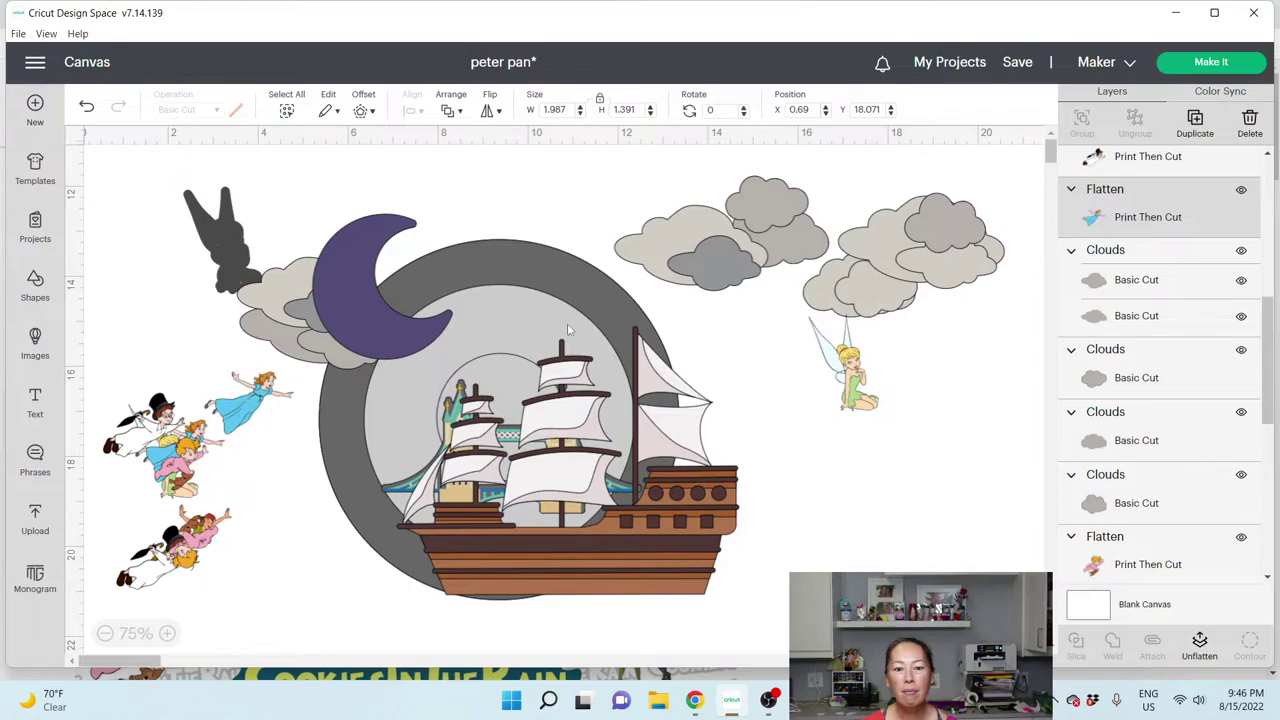
Step: Move the ship to the right of the ring and the Tower Bridge with its offset below it, clearing the central circle
click(565, 487)
drag(565, 487, 955, 470)
click(500, 465)
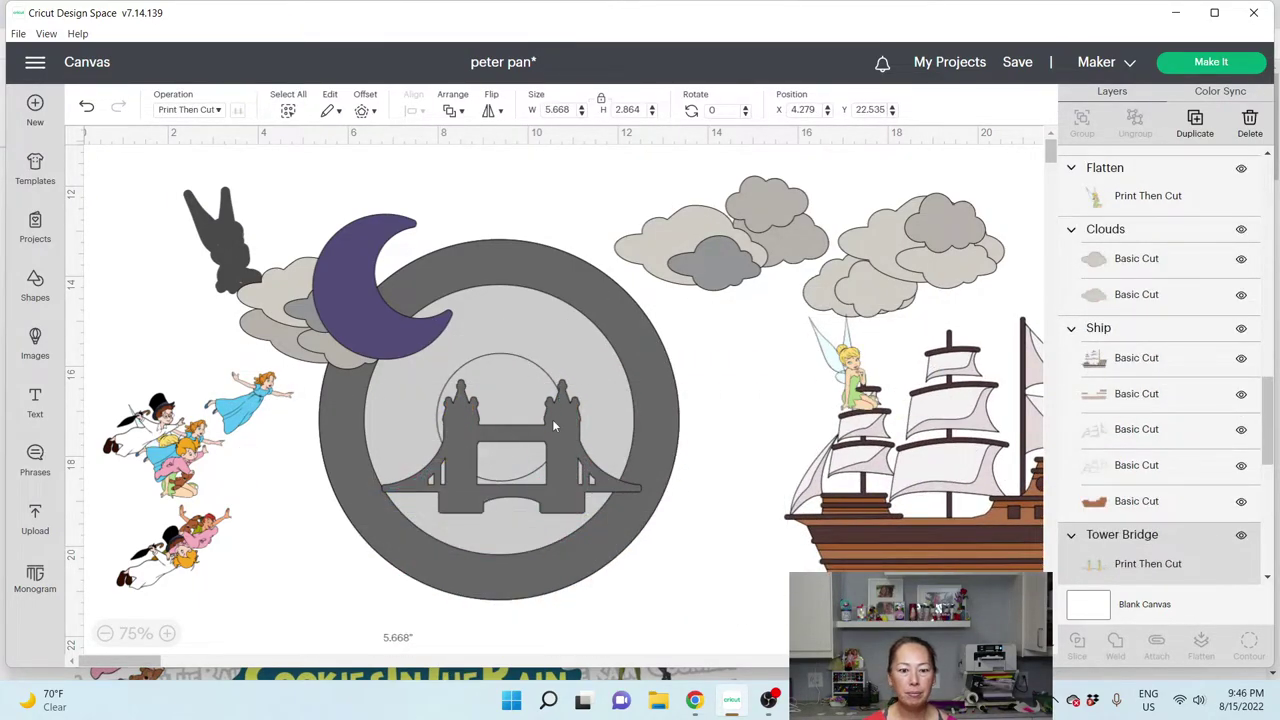
click(507, 405)
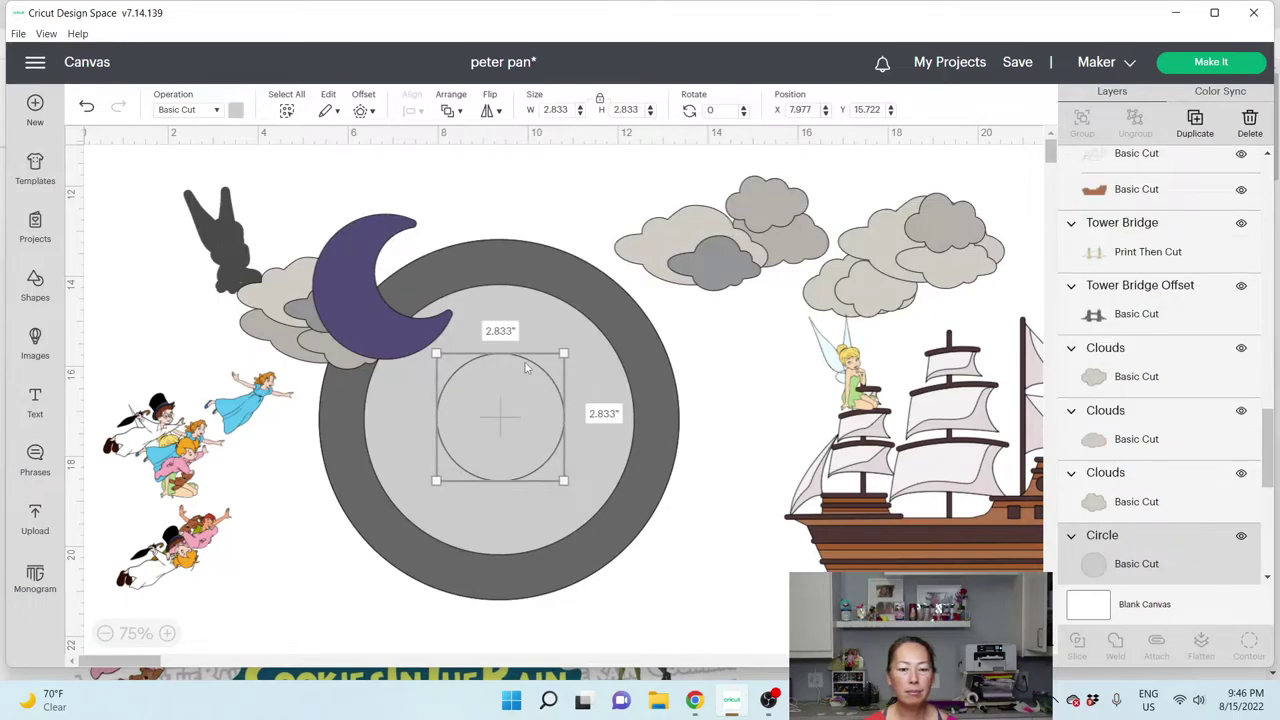
click(541, 505)
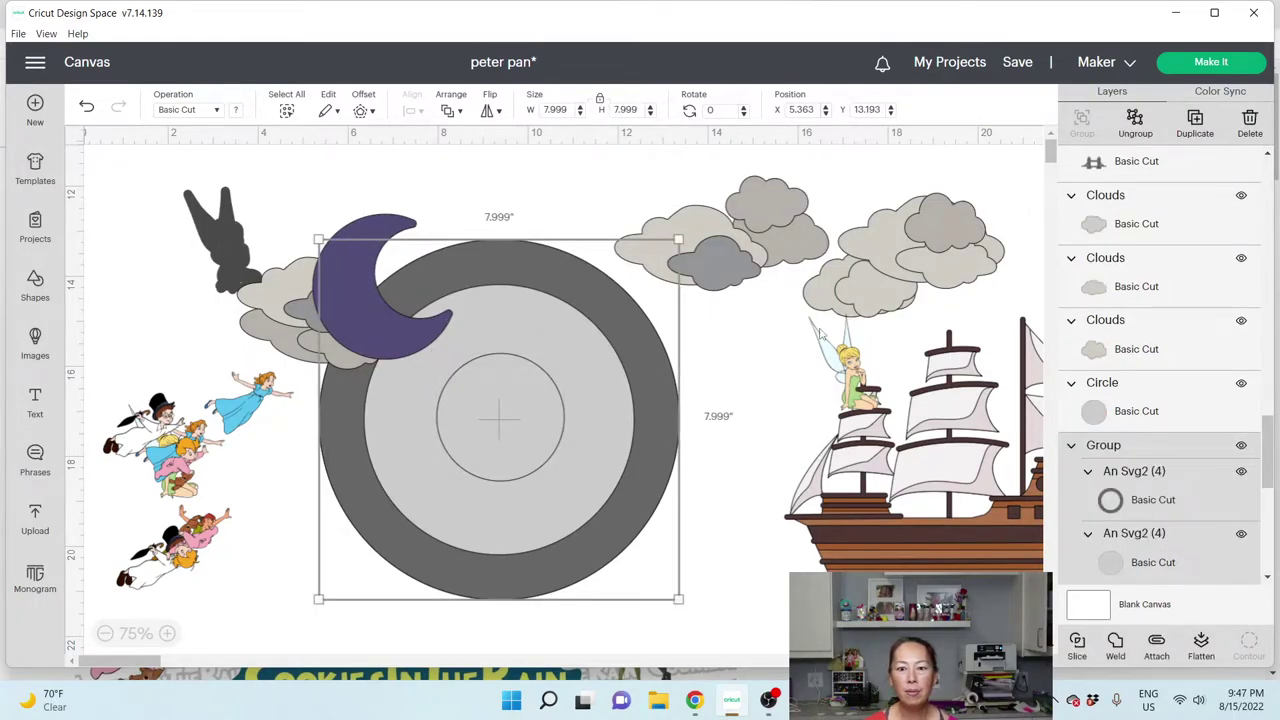
click(507, 432)
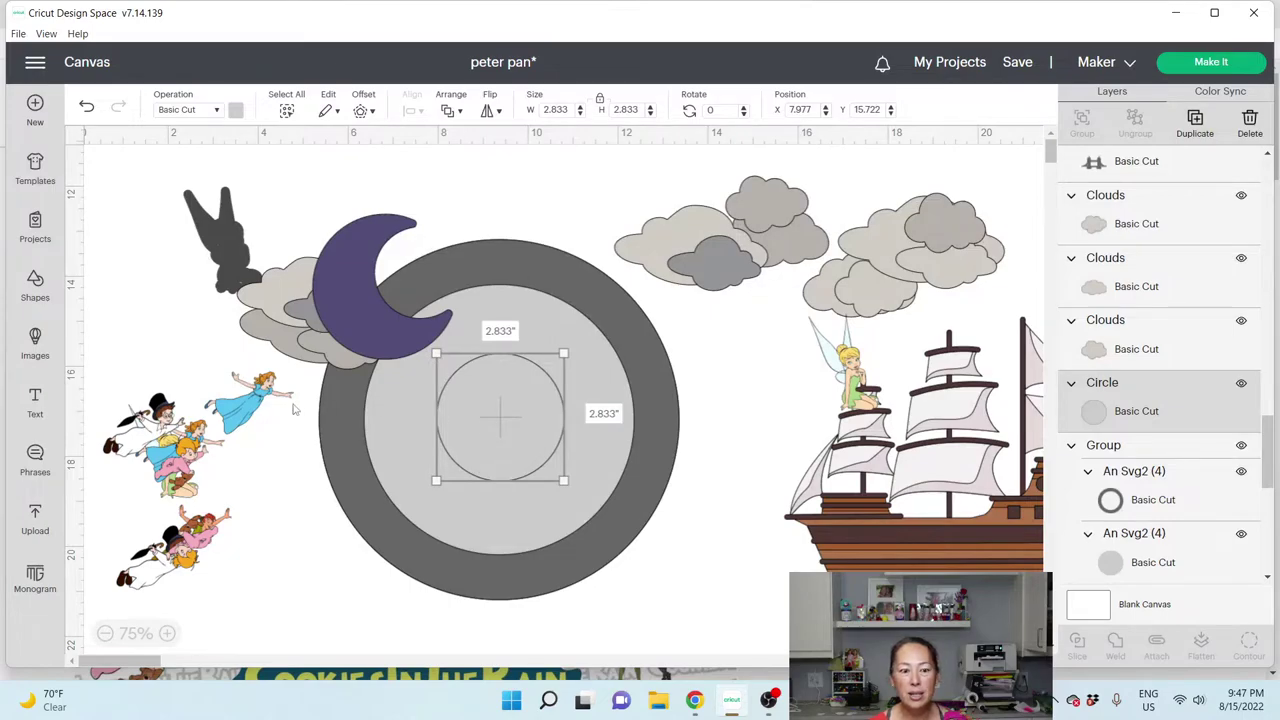
Step: Arrange Wendy, the pink-clothed child, the top-hatted boy and Peter Pan around the small central circle inside the ring
drag(259, 407, 502, 371)
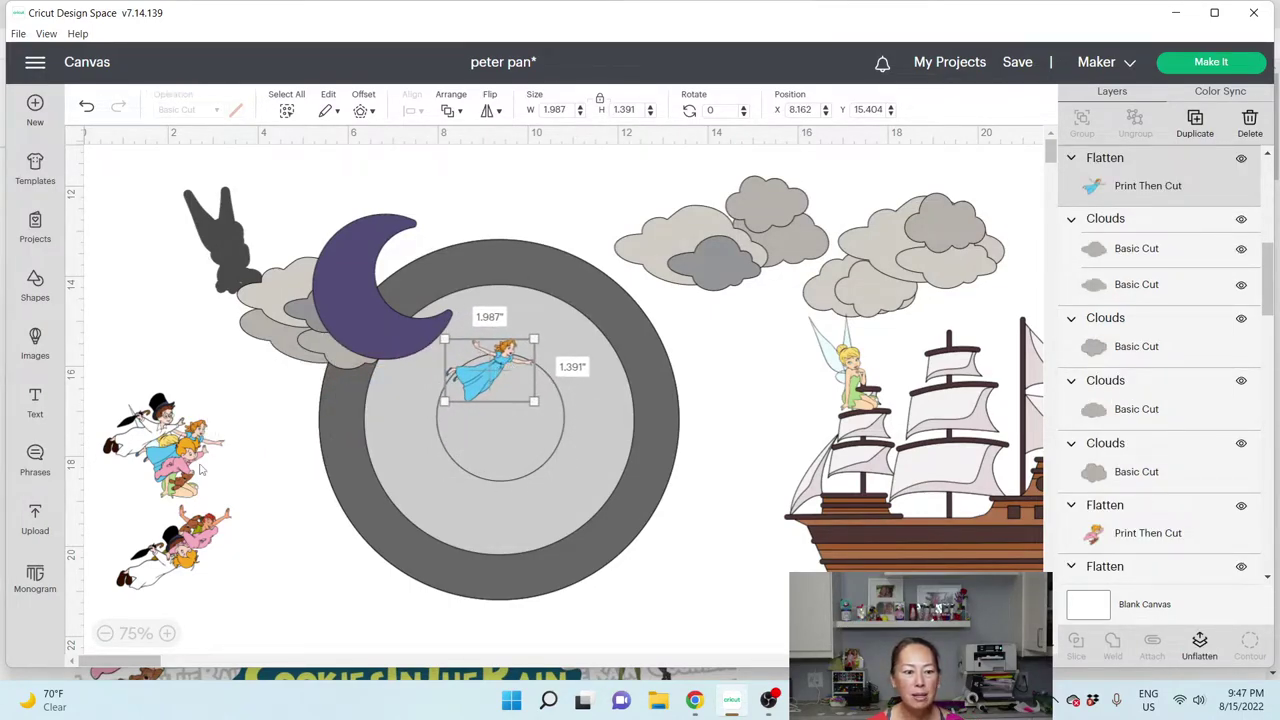
drag(174, 470, 447, 455)
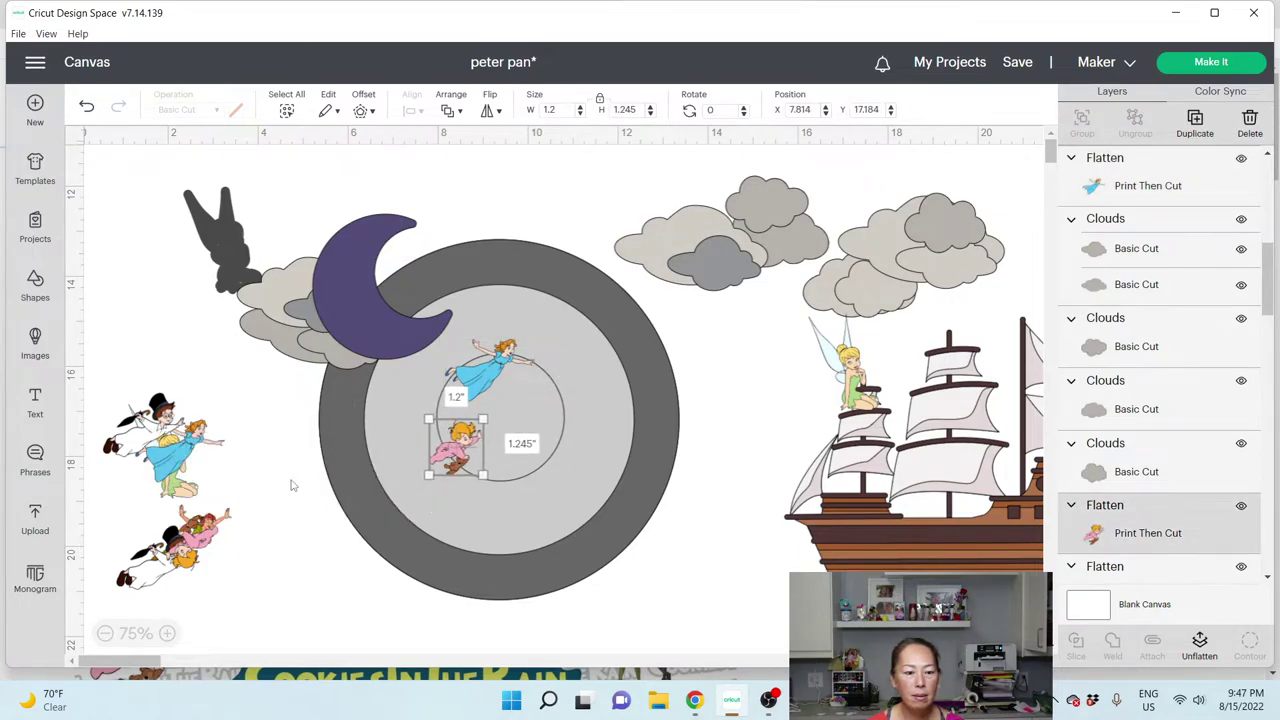
drag(140, 425, 567, 410)
drag(198, 535, 537, 437)
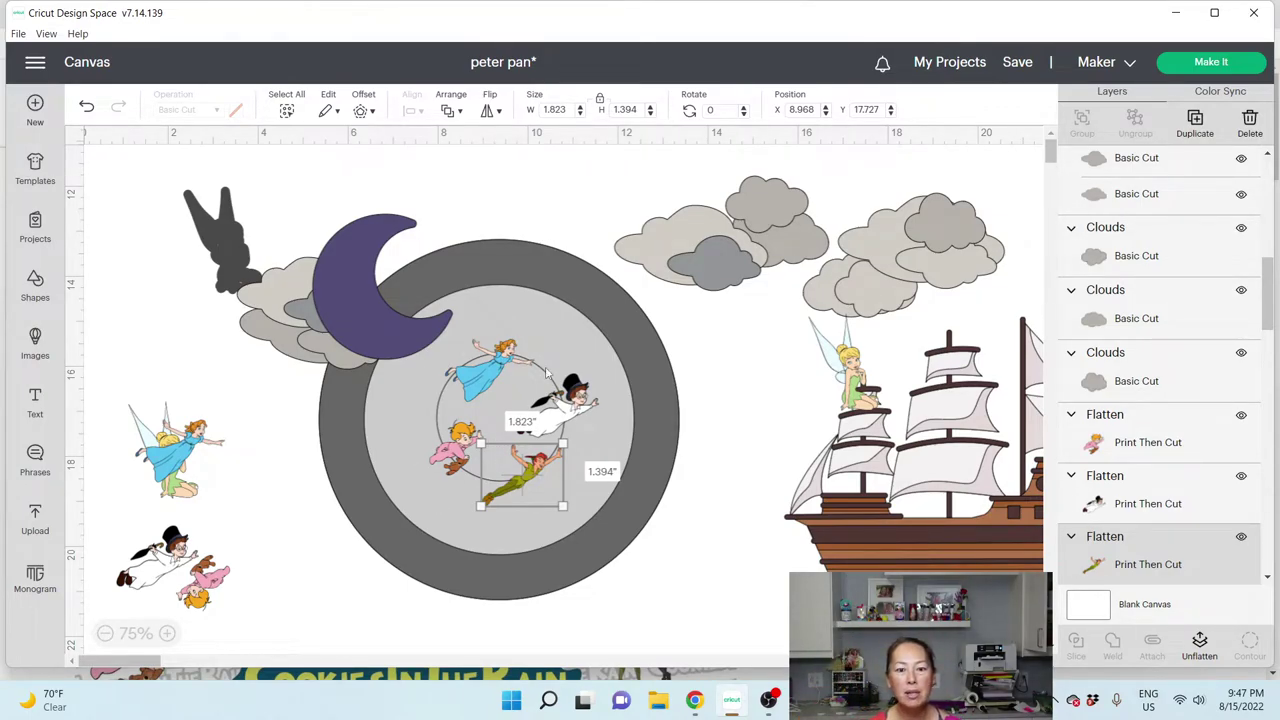
Step: Switch to the browser to view the CookiesInTheRain and EliteSVG Peter Pan listings on Etsy, and return to the canvas
click(697, 706)
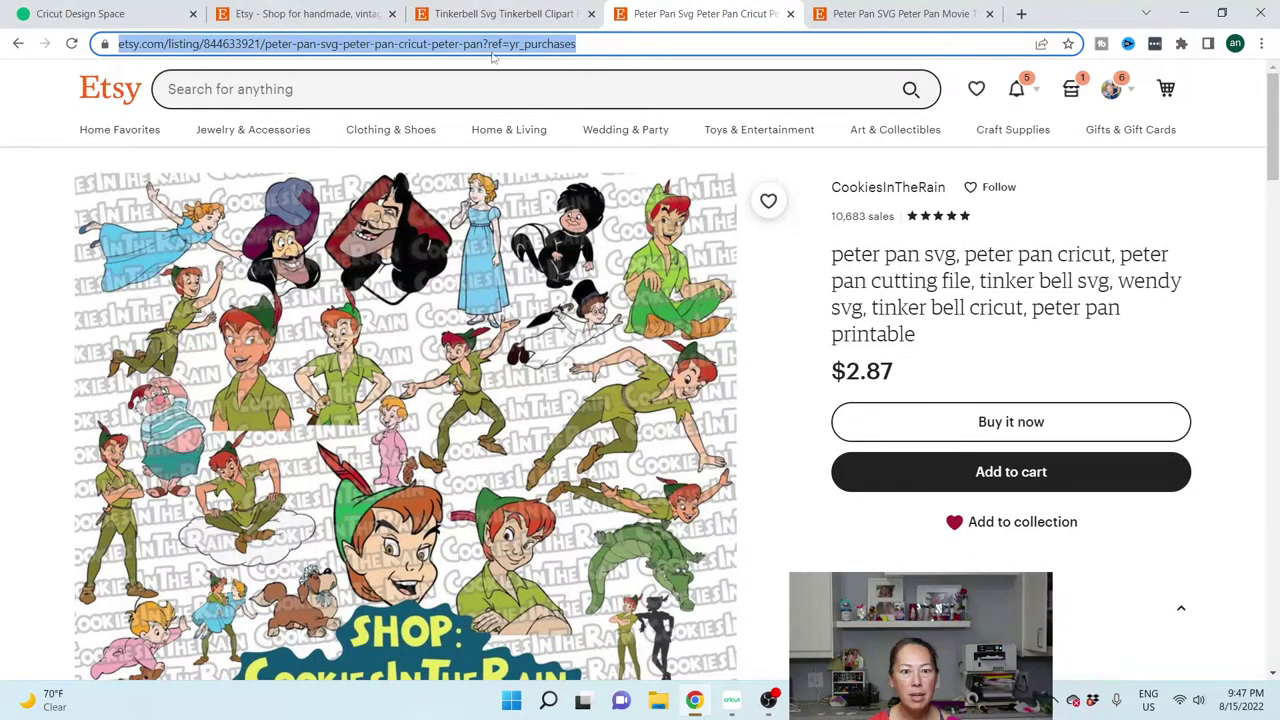
click(918, 20)
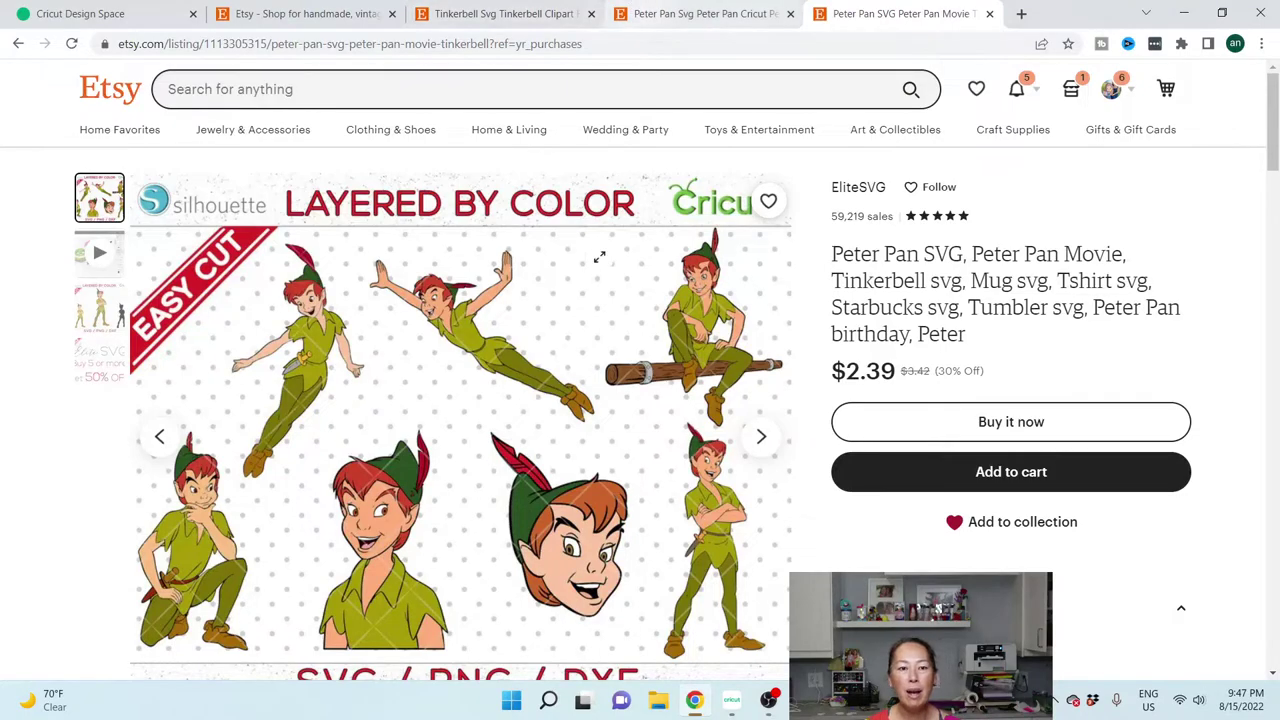
click(733, 705)
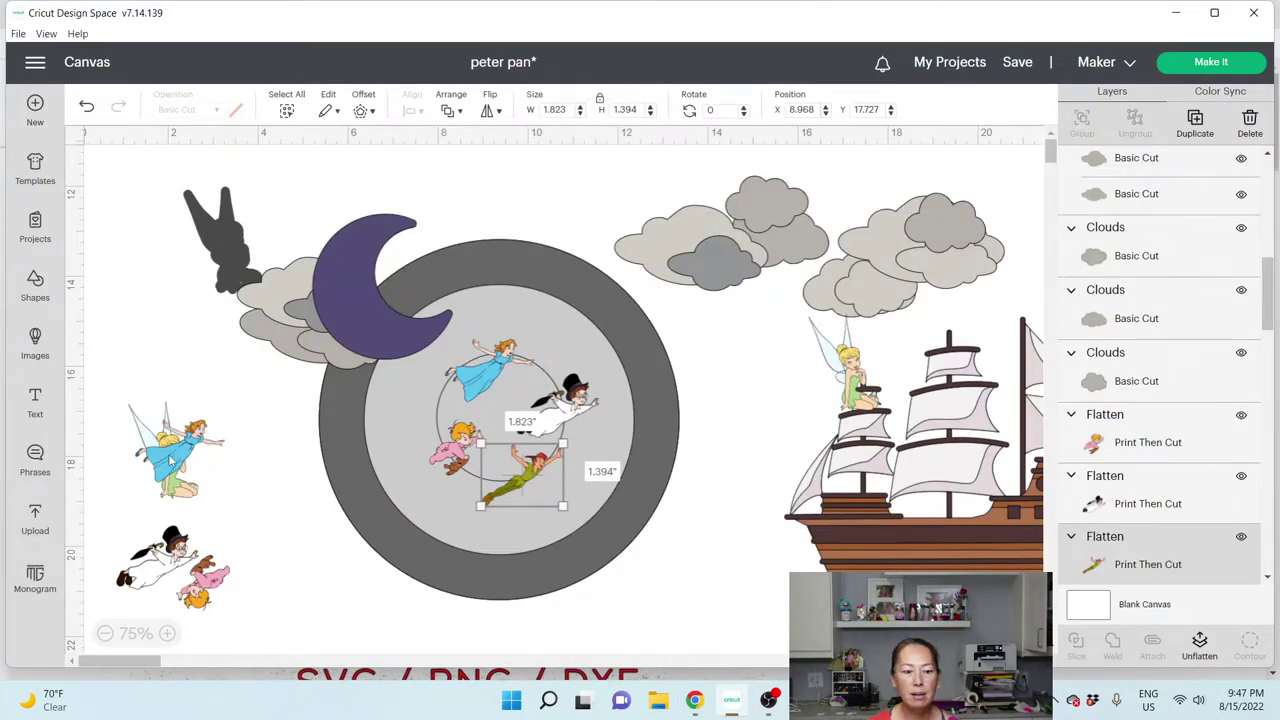
Step: Move the spare Wendy above the ring, flip her horizontally and flip her back to her original direction
drag(172, 458, 540, 201)
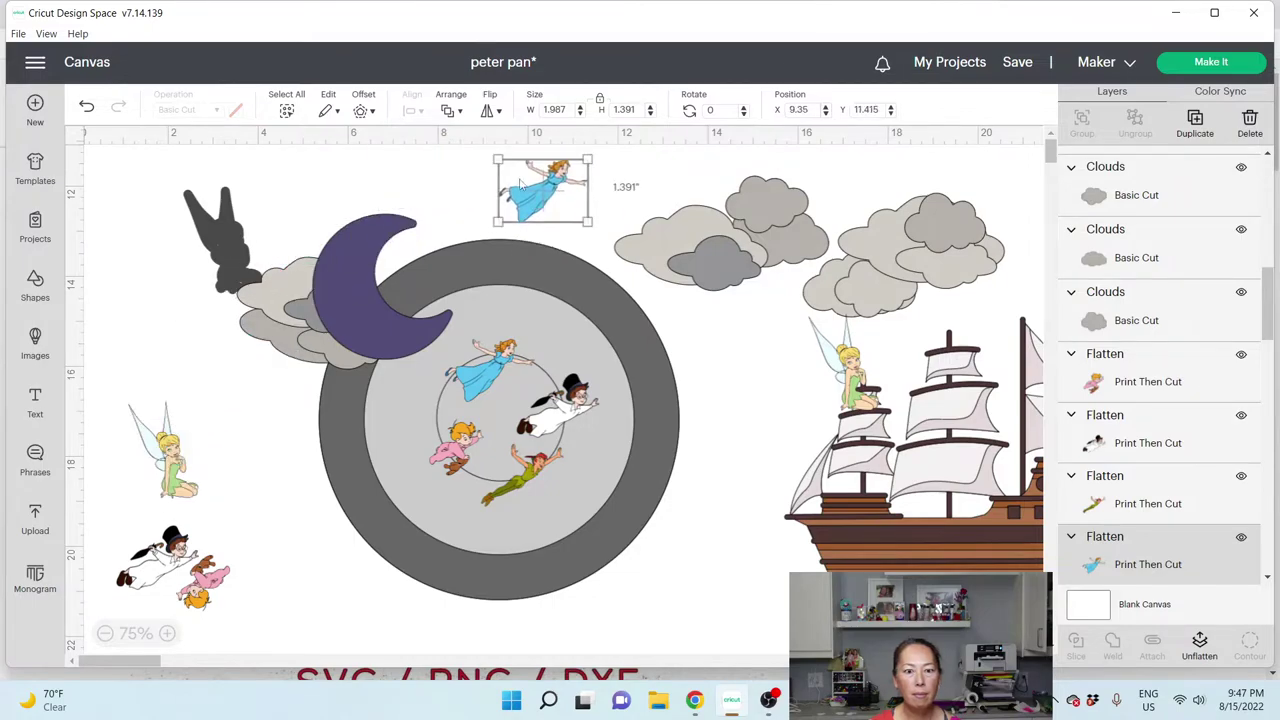
click(490, 110)
click(512, 130)
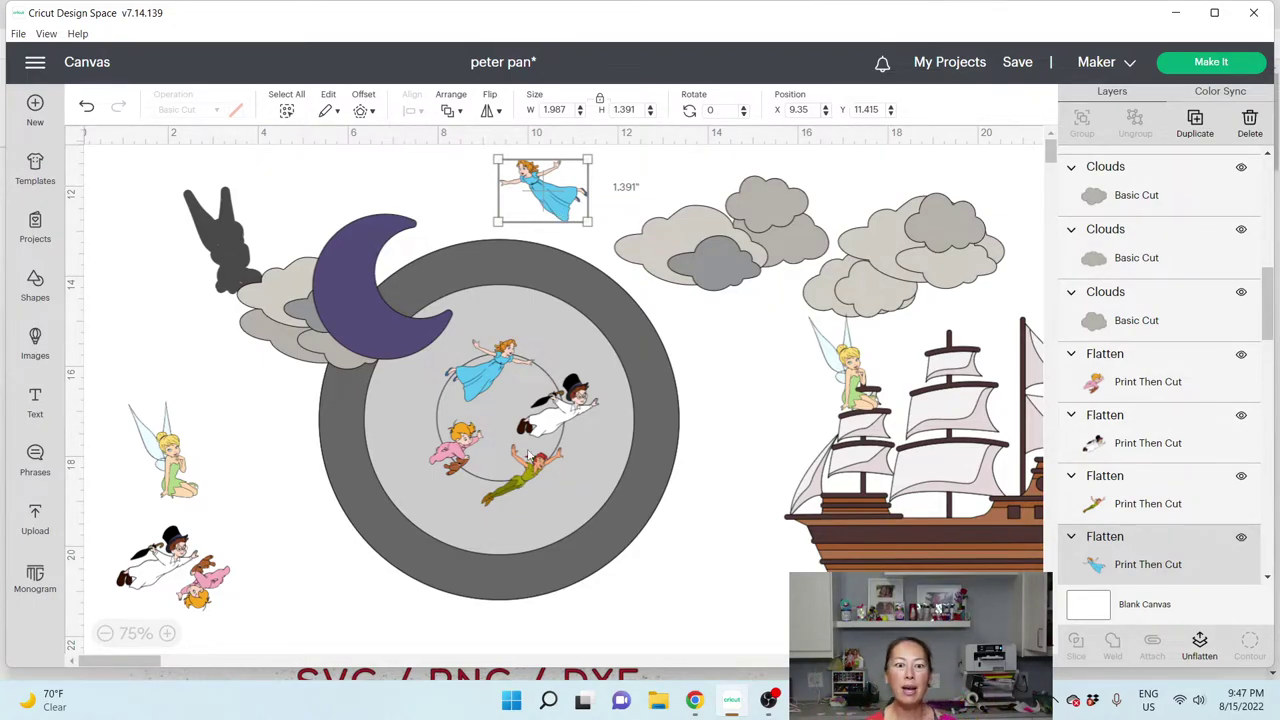
click(490, 112)
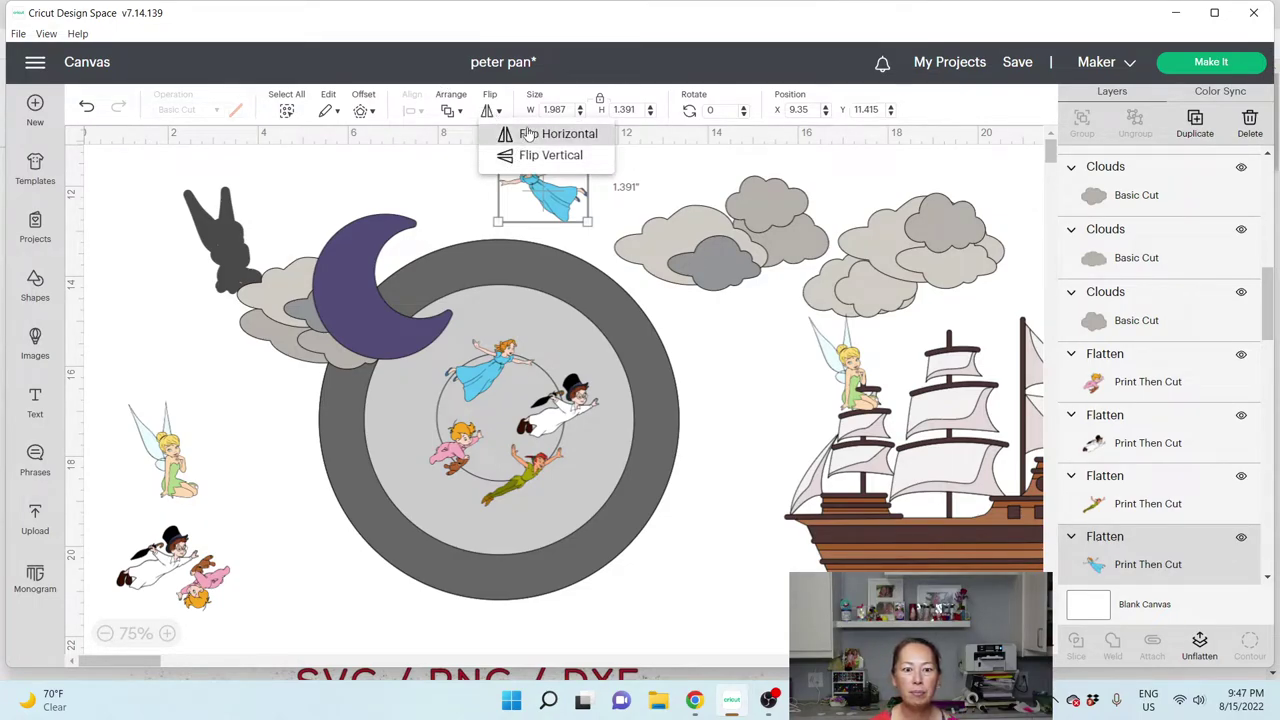
click(527, 134)
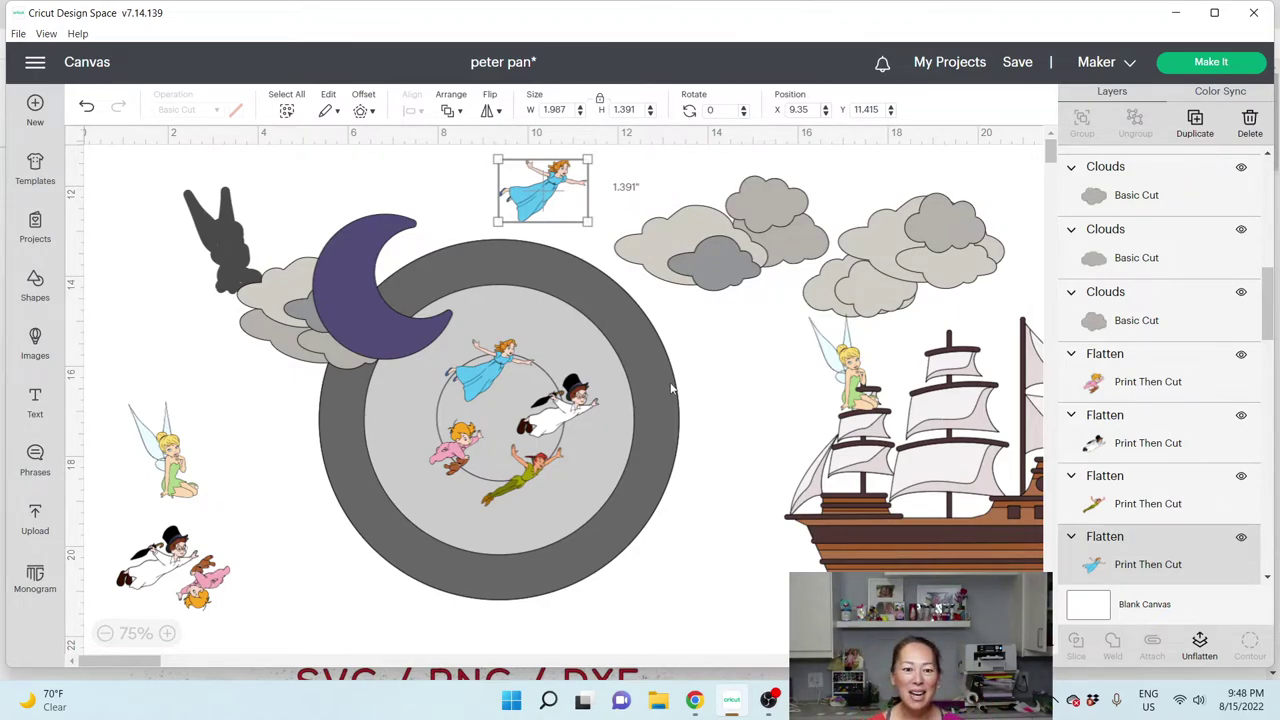
Step: Select Wendy, the top-hatted boy, the pink-clothed child and Peter Pan in turn to review each one's size
click(505, 362)
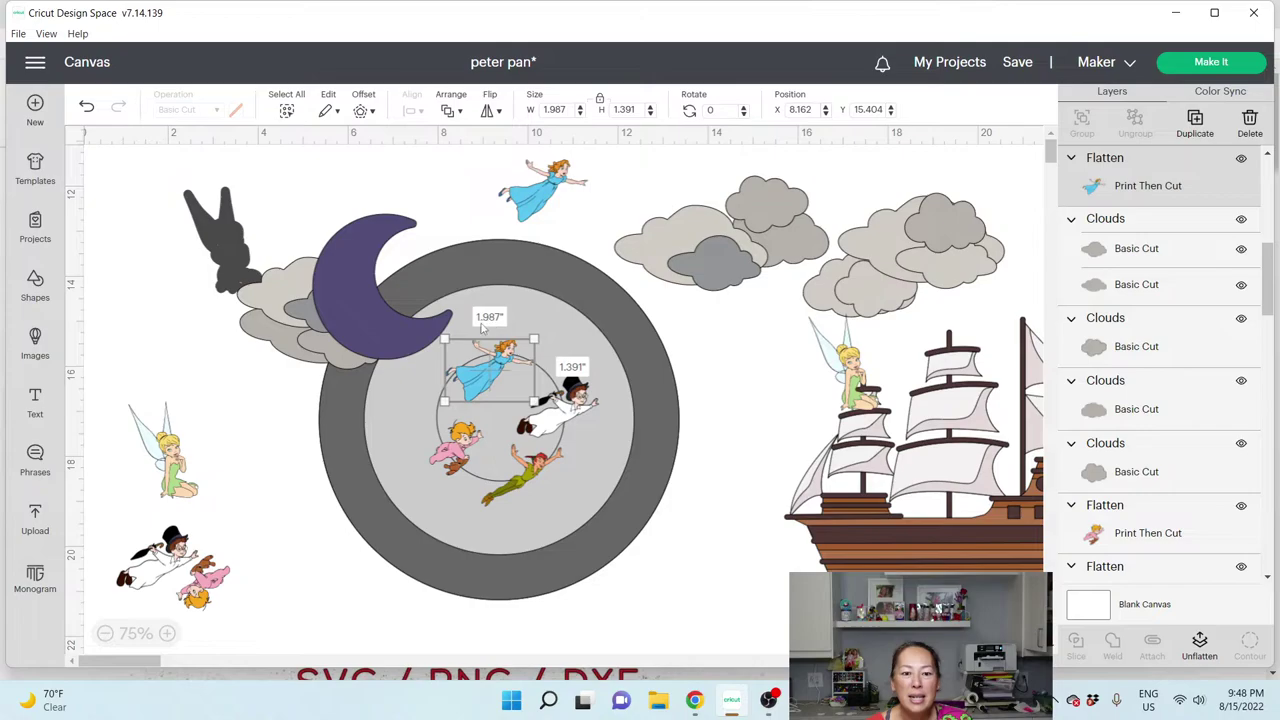
click(571, 411)
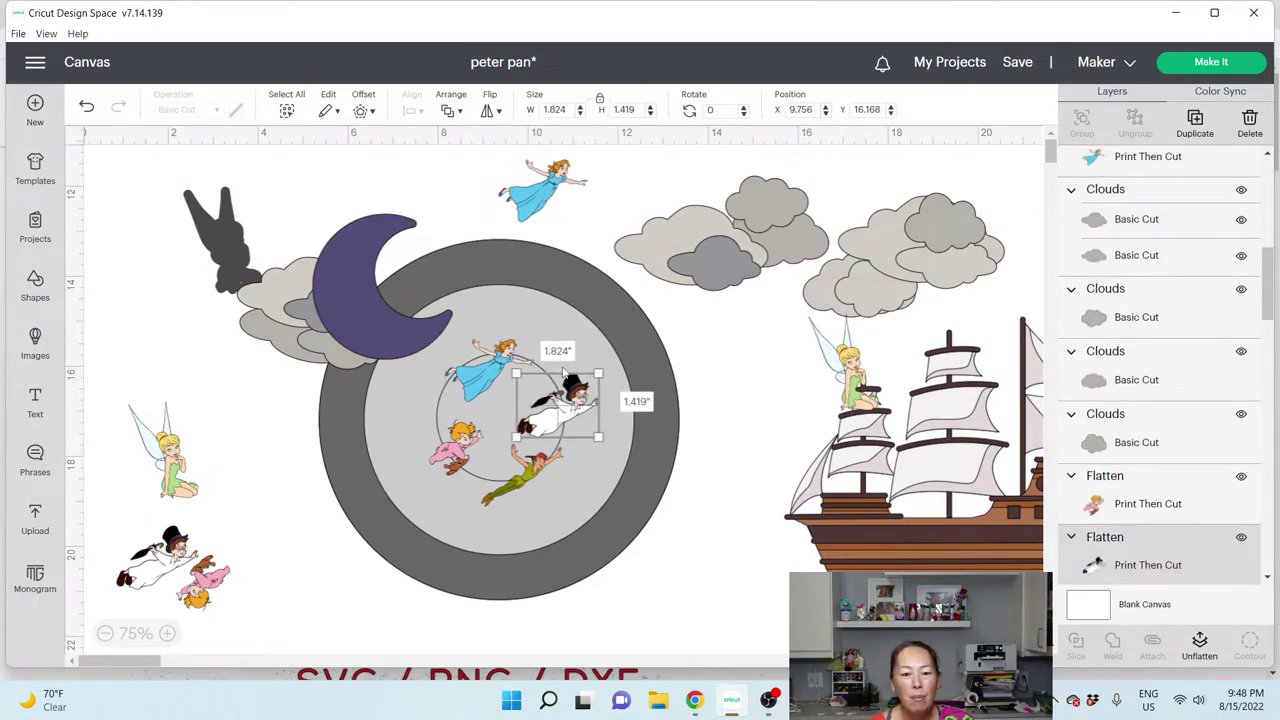
click(462, 454)
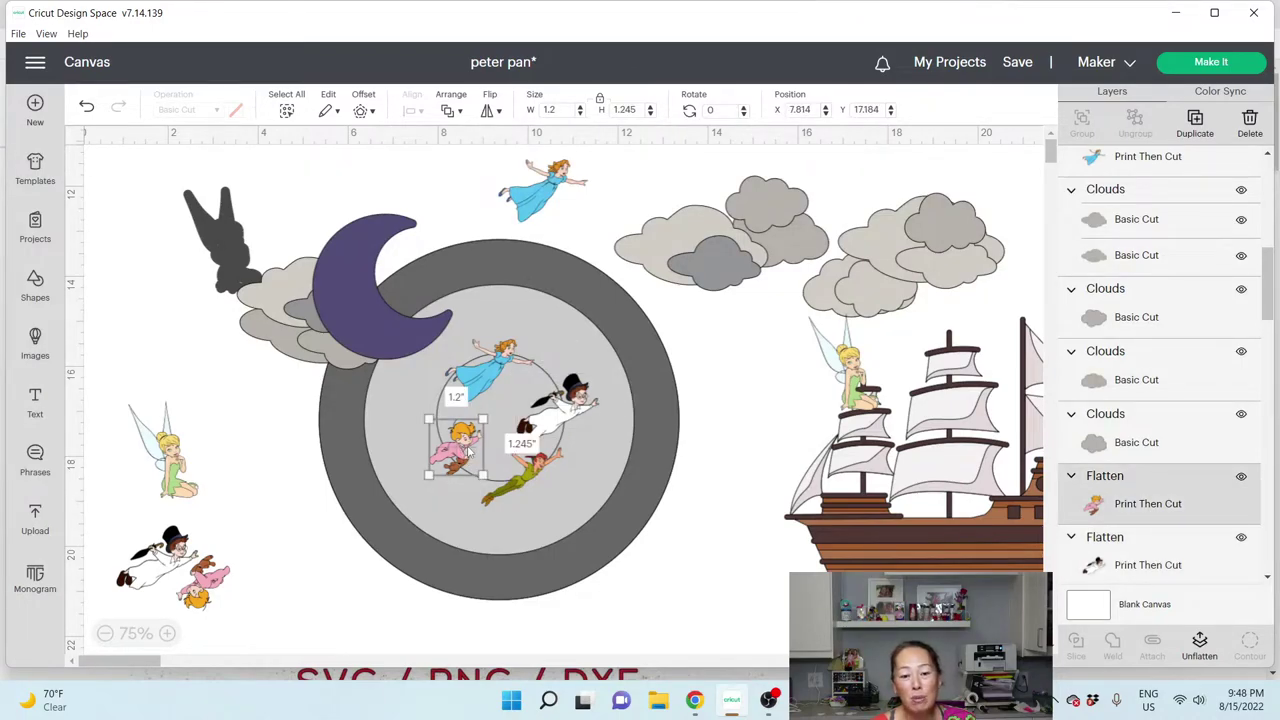
click(523, 489)
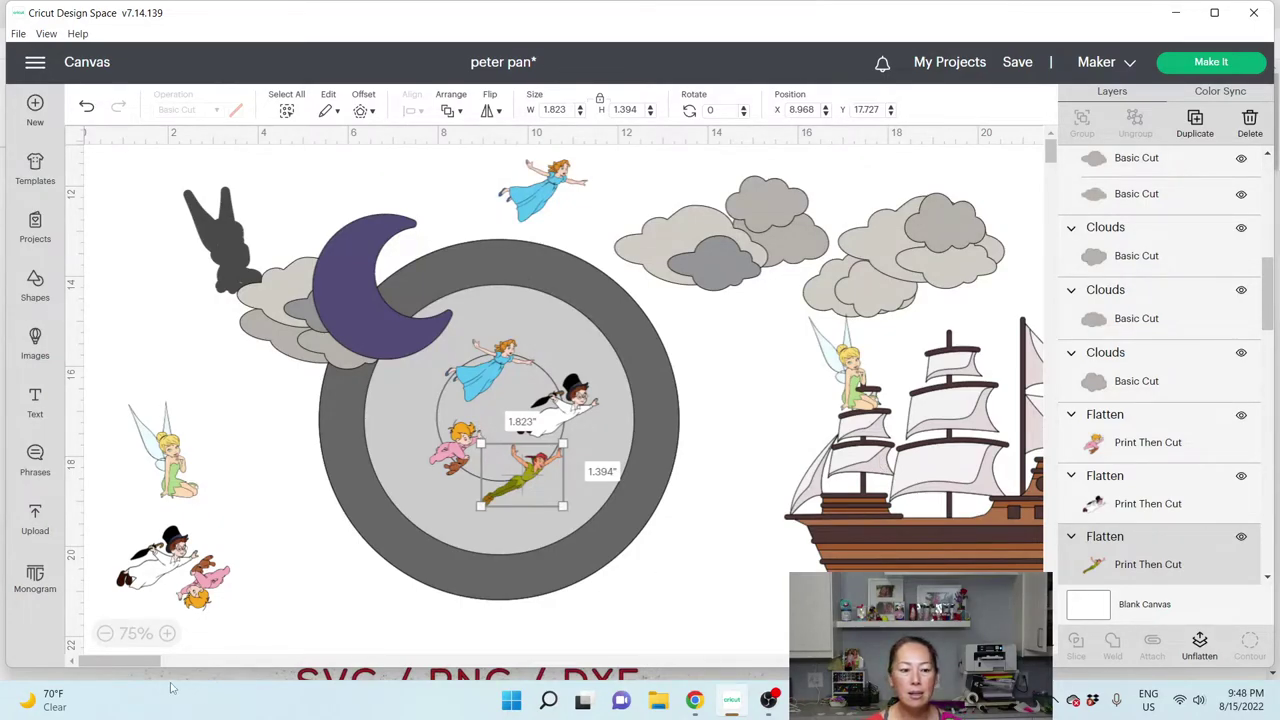
Step: Look over the remaining shapes across the canvas and in the layer list, and return to the ring design
drag(151, 663, 240, 663)
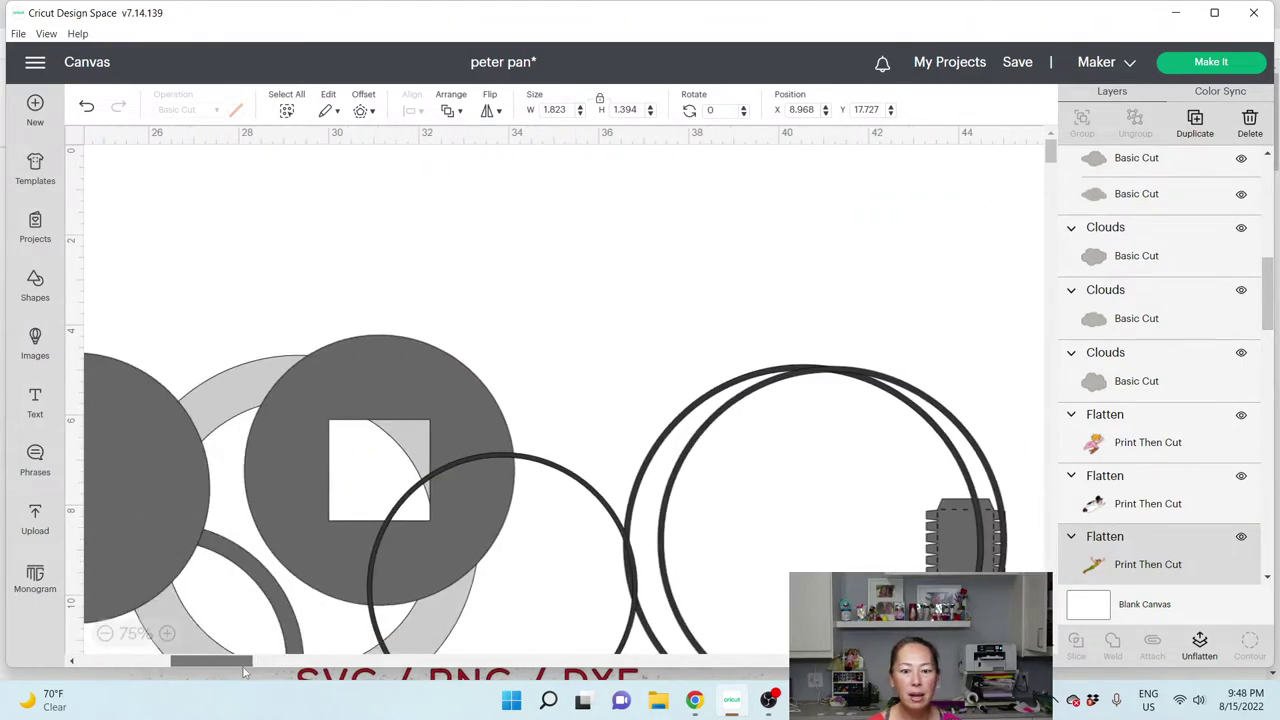
scroll(394, 458, down, 10)
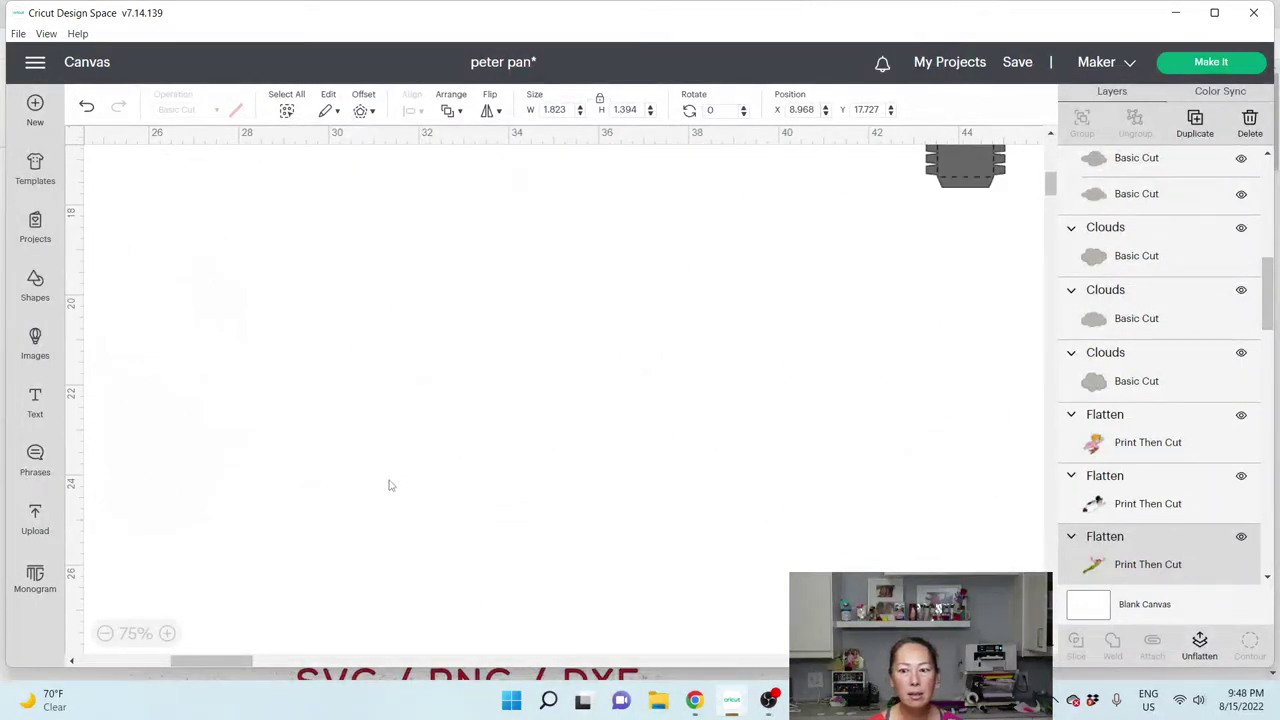
drag(212, 662, 120, 662)
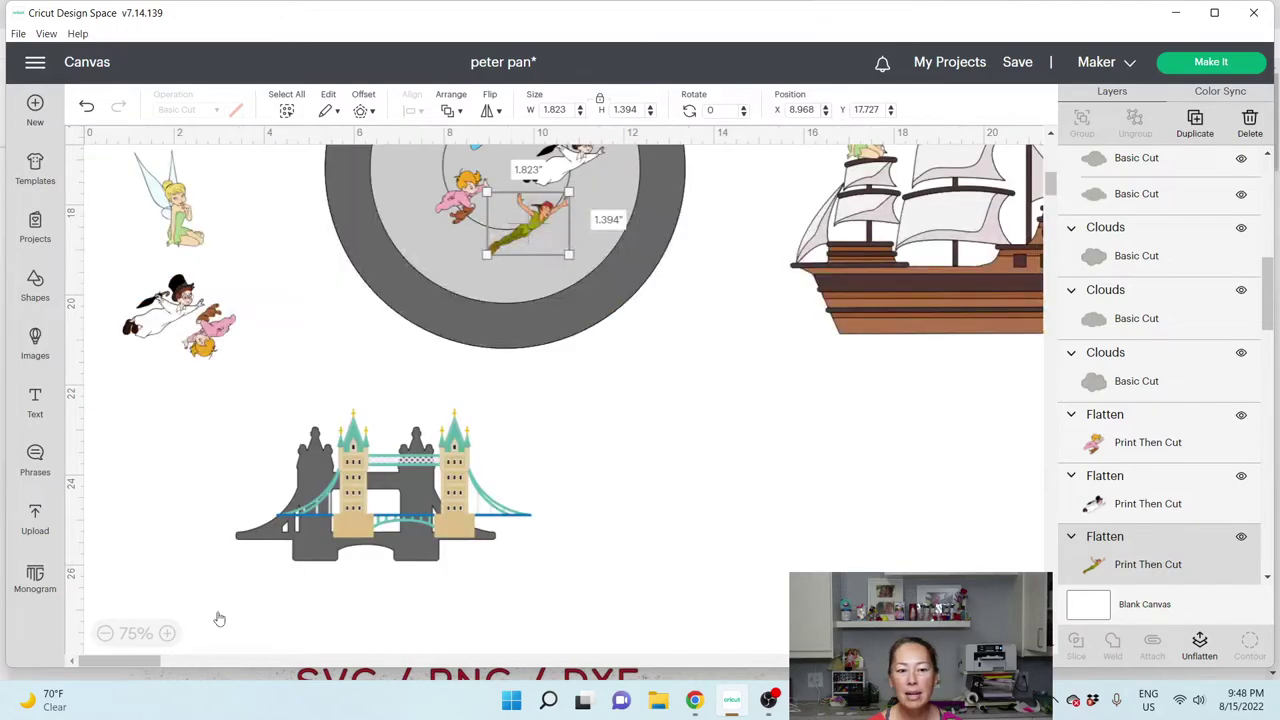
scroll(760, 396, up, 1)
scroll(760, 396, up, 10)
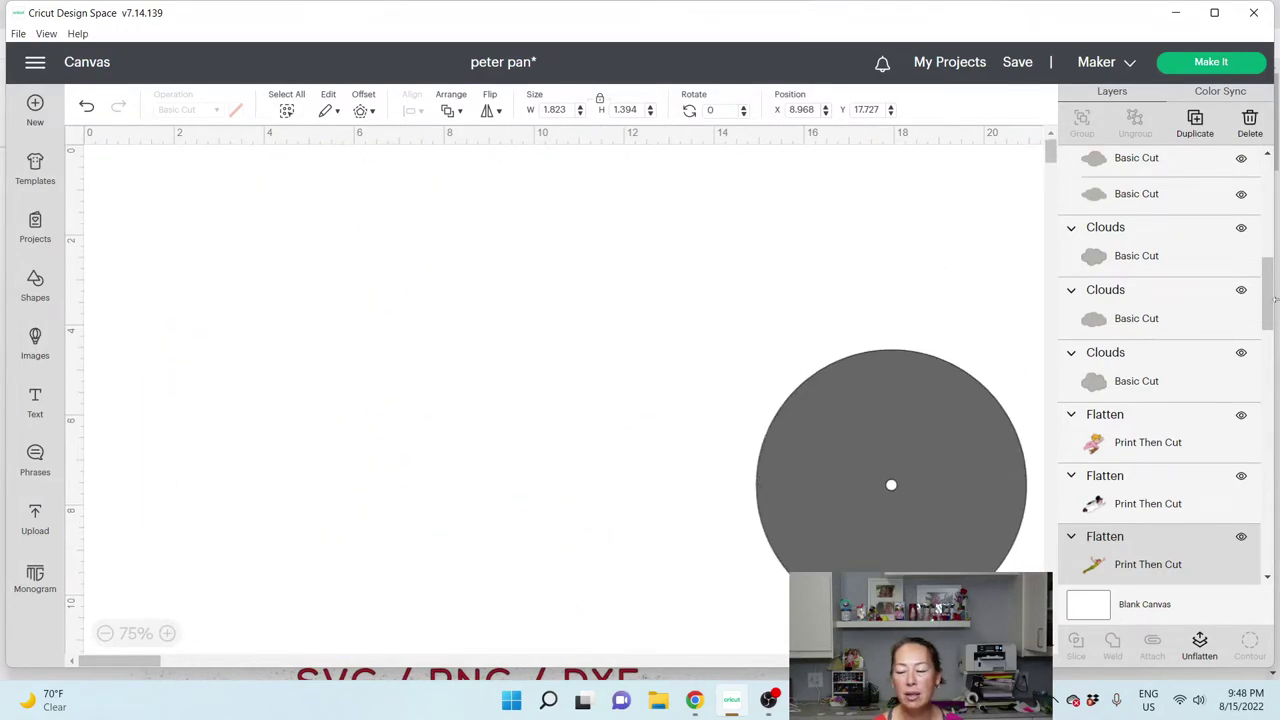
scroll(1219, 342, down, 15)
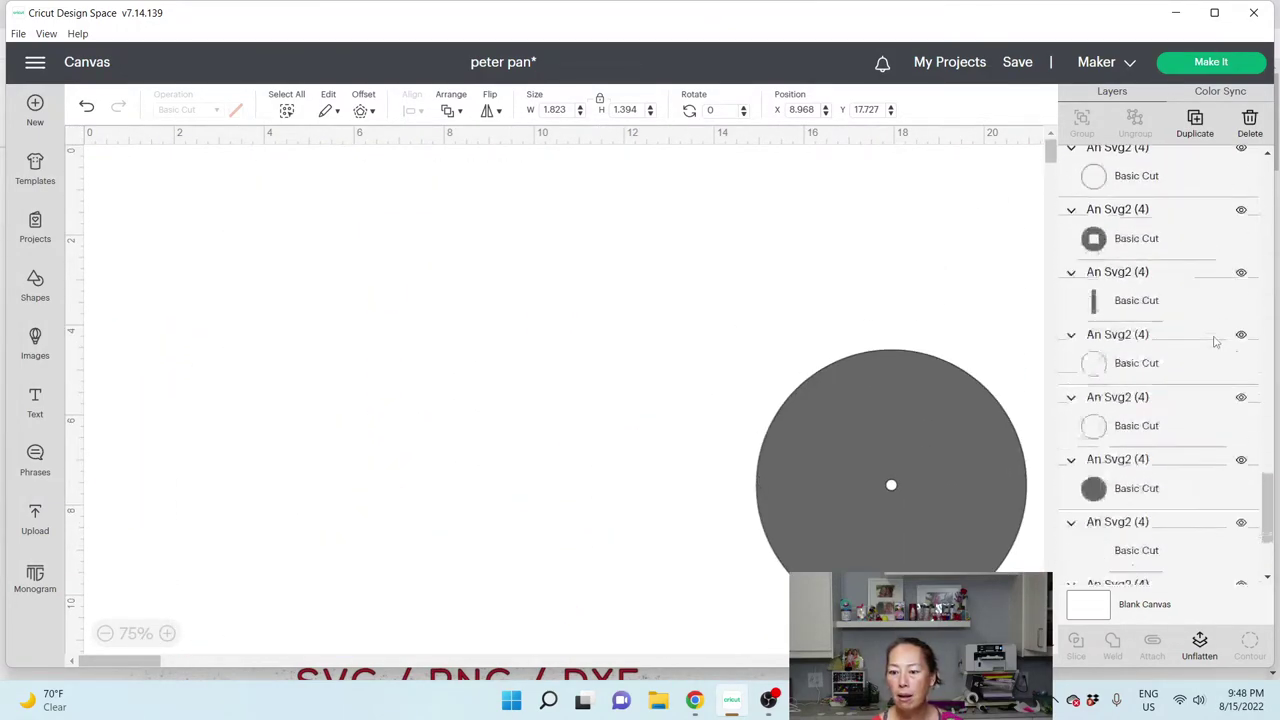
scroll(1215, 342, up, 10)
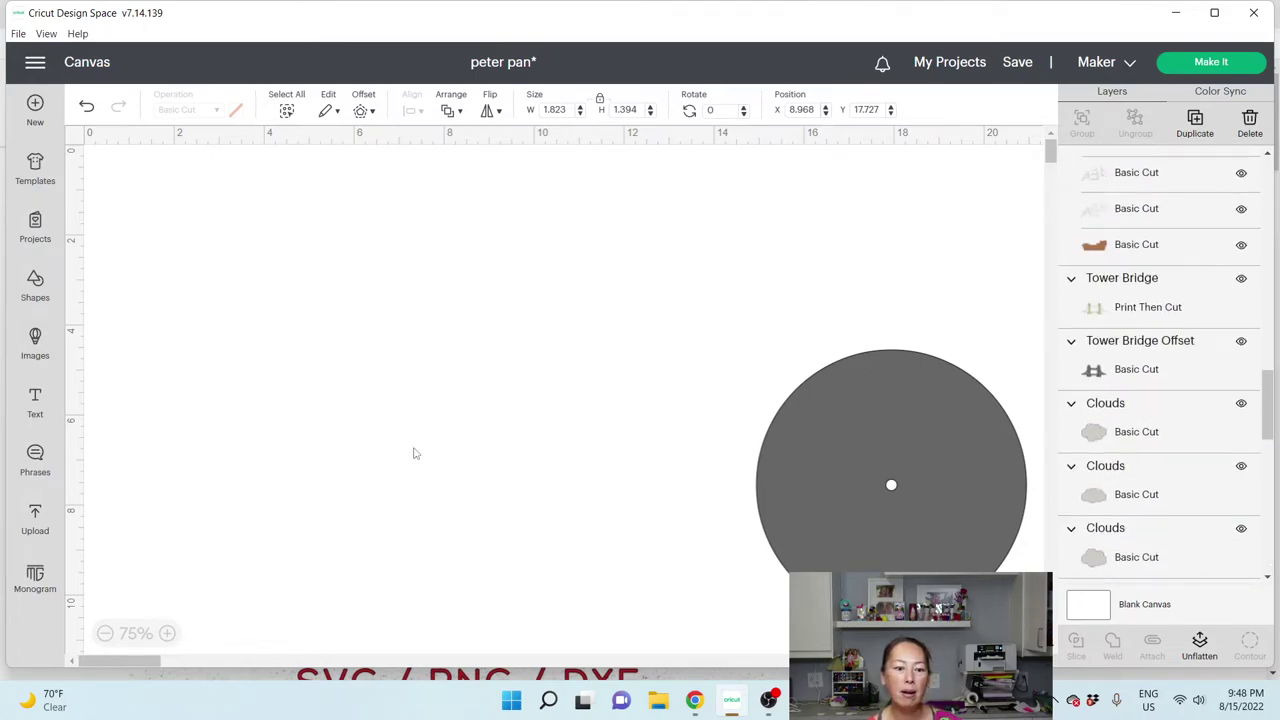
scroll(440, 320, down, 10)
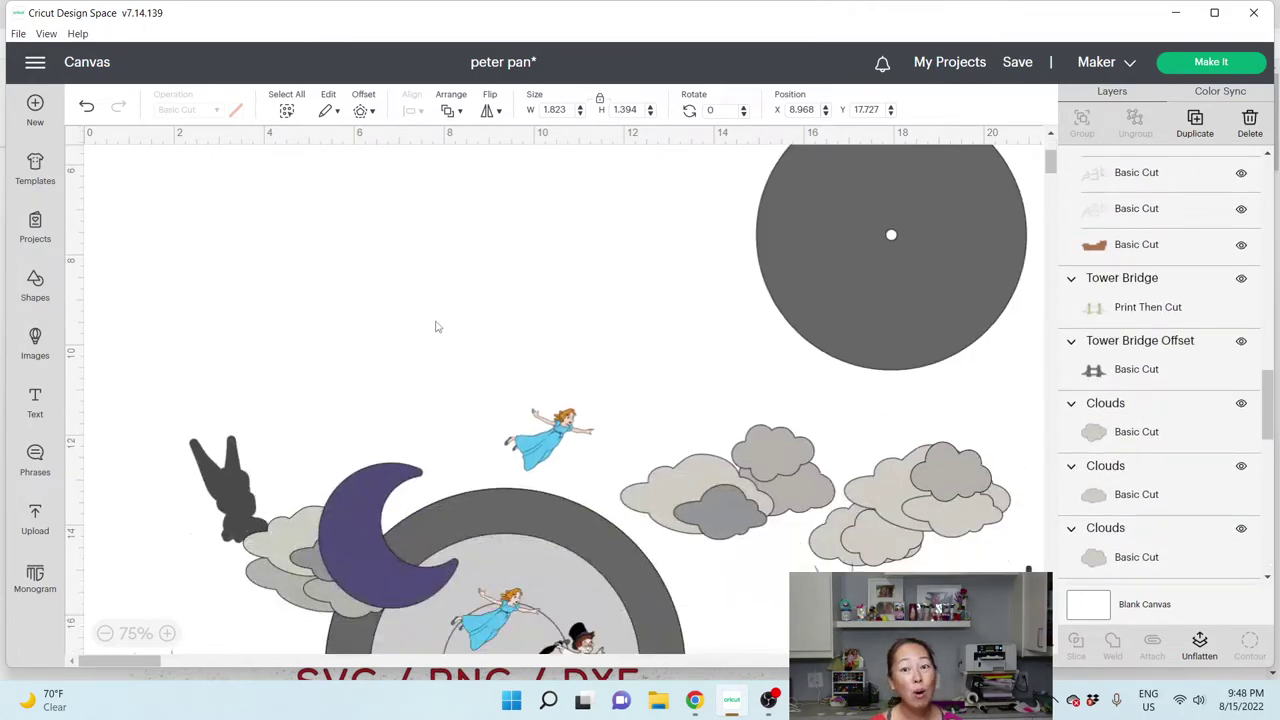
click(1048, 420)
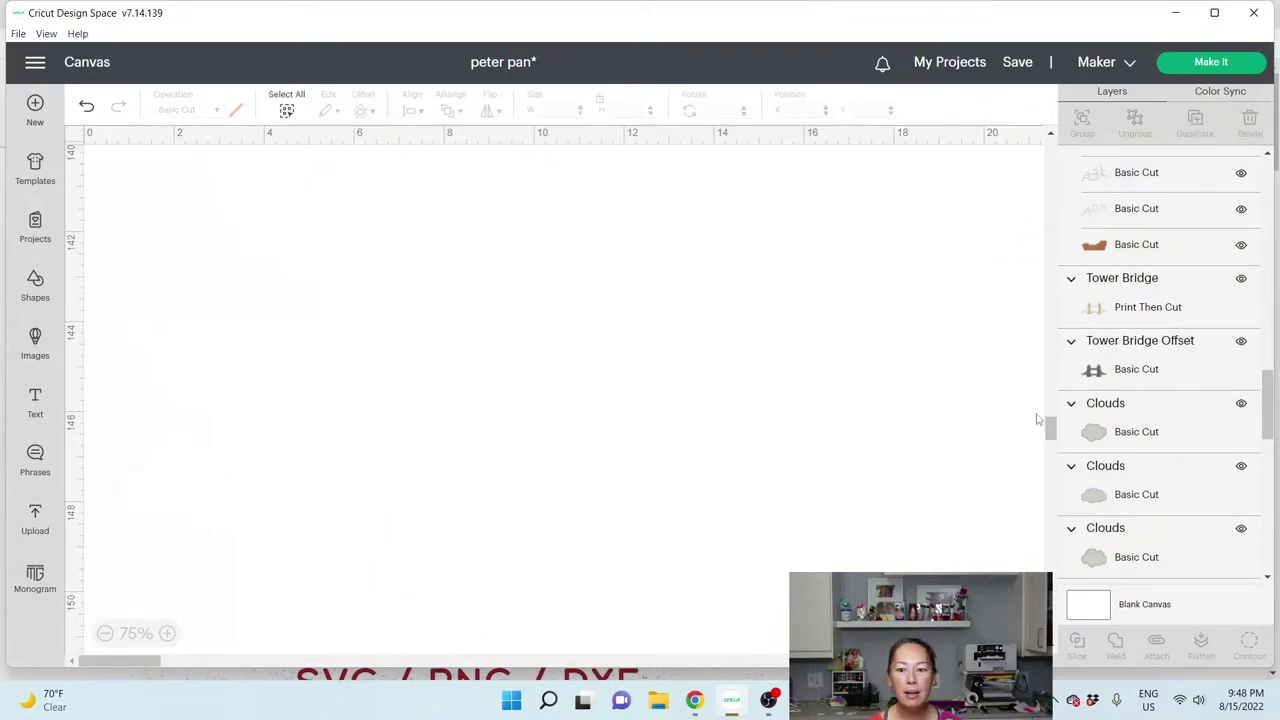
drag(1050, 428, 1056, 150)
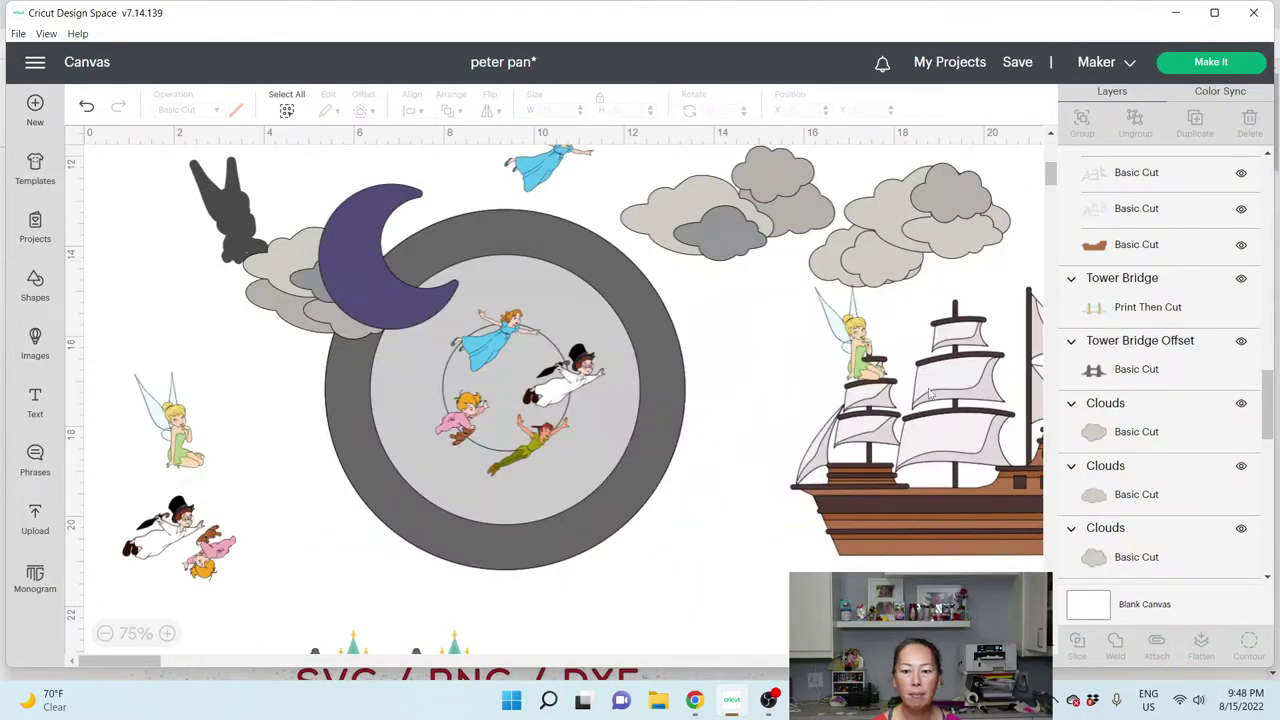
Step: Move the ship onto the ring and rotate the top-hatted boy to about 71 degrees
drag(936, 412, 508, 424)
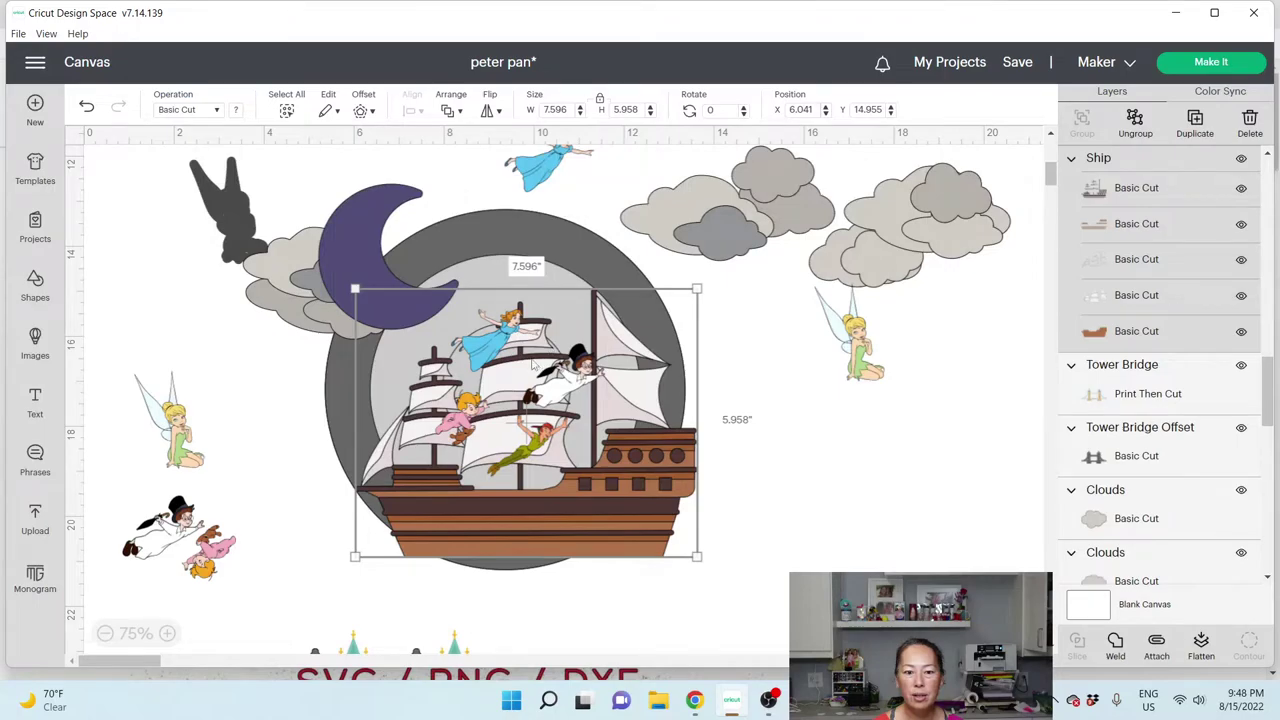
click(585, 372)
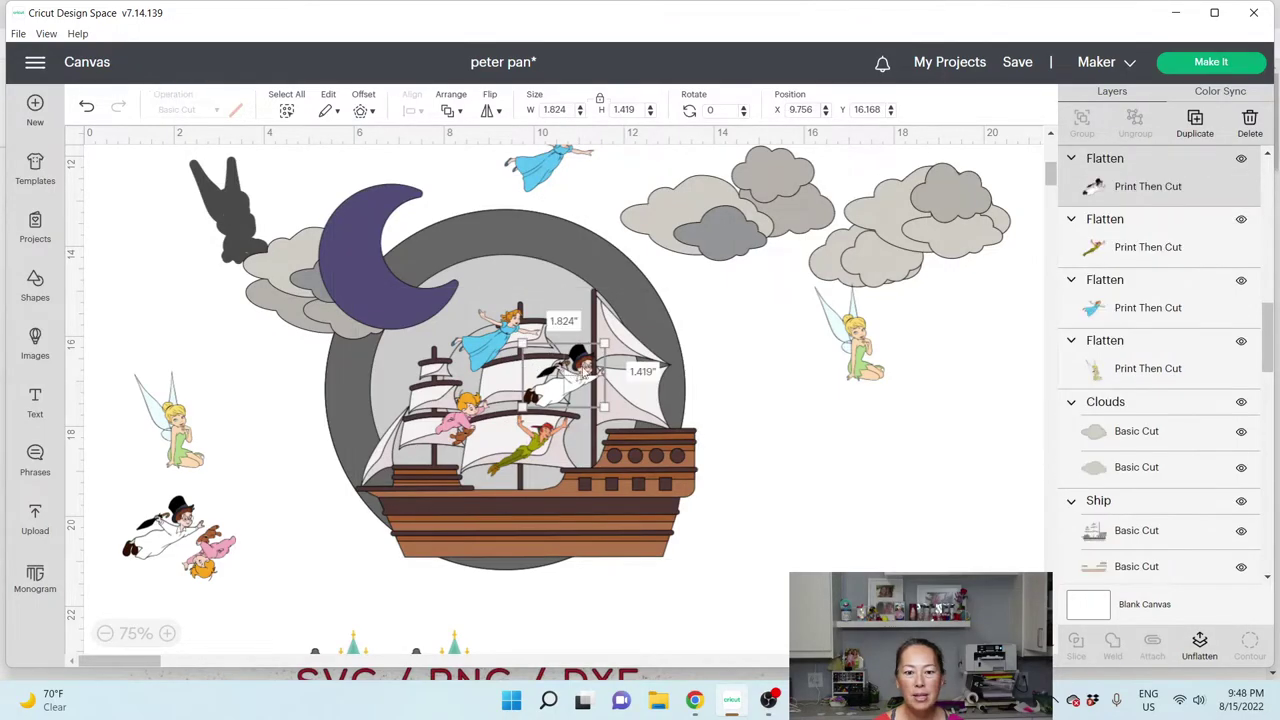
drag(607, 342, 607, 412)
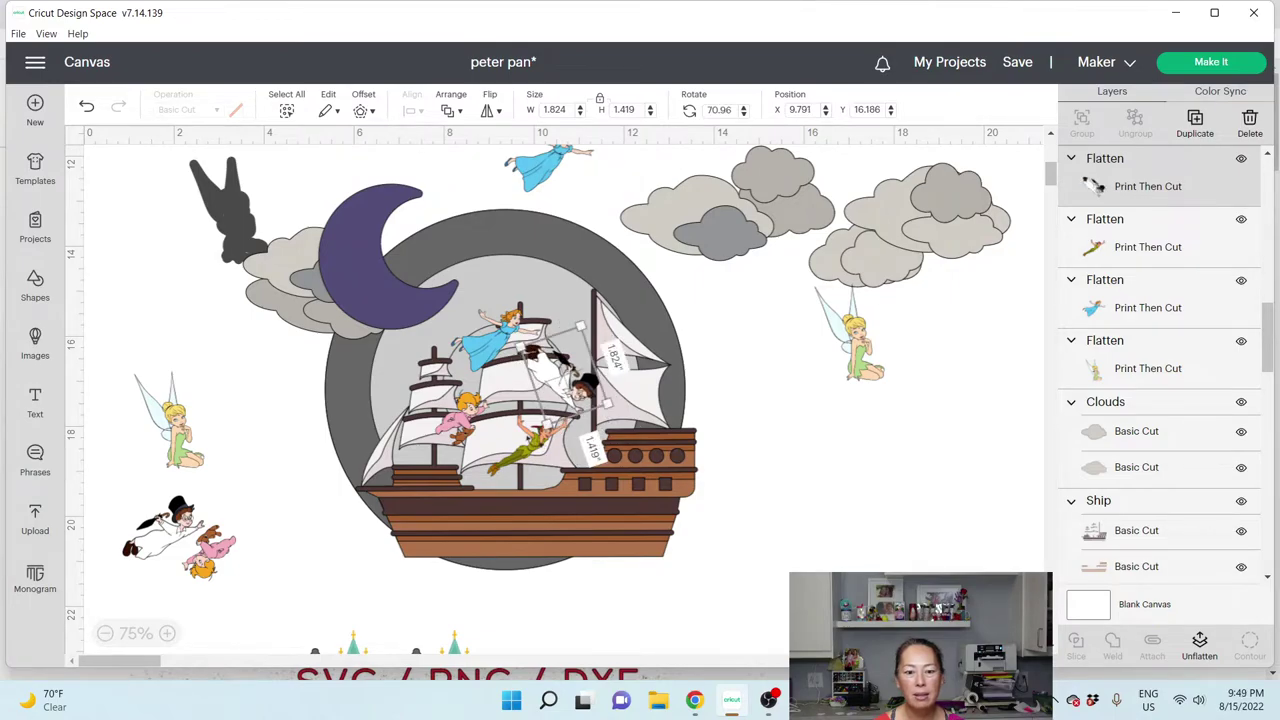
Step: Rotate Peter Pan to about 197 degrees and shift the ship slightly to the right on the ring
click(545, 437)
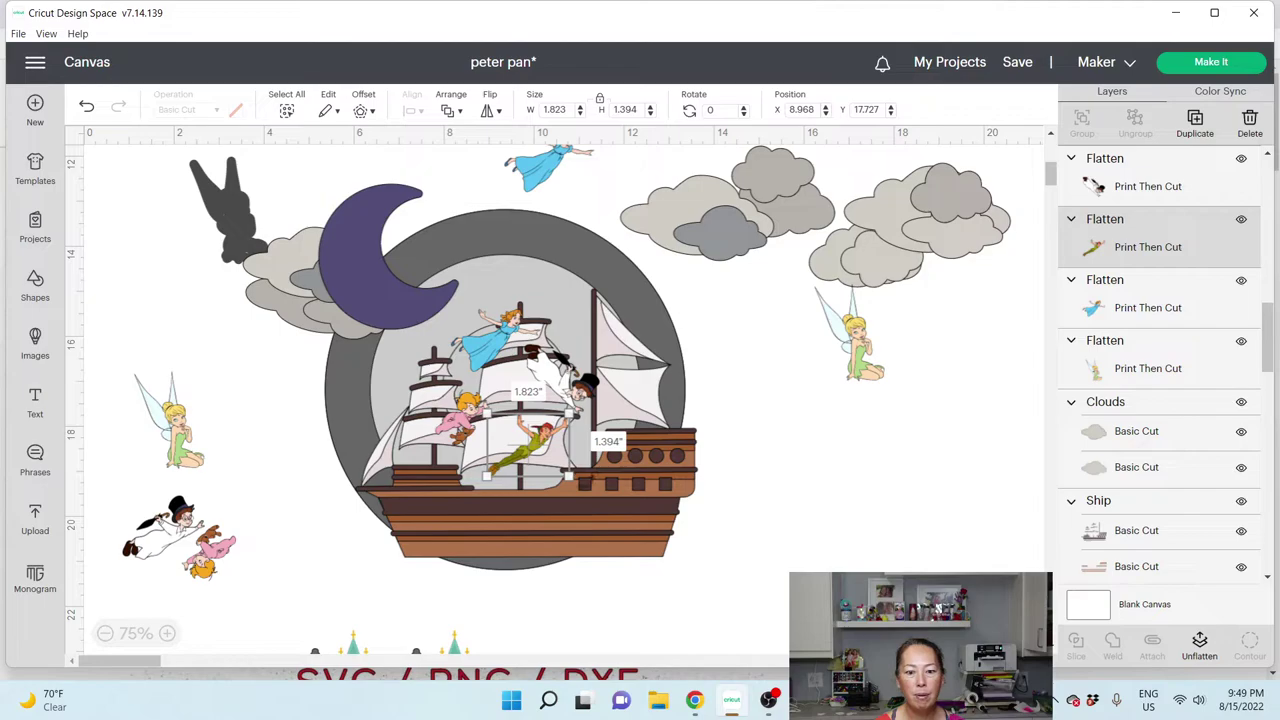
drag(578, 384, 350, 524)
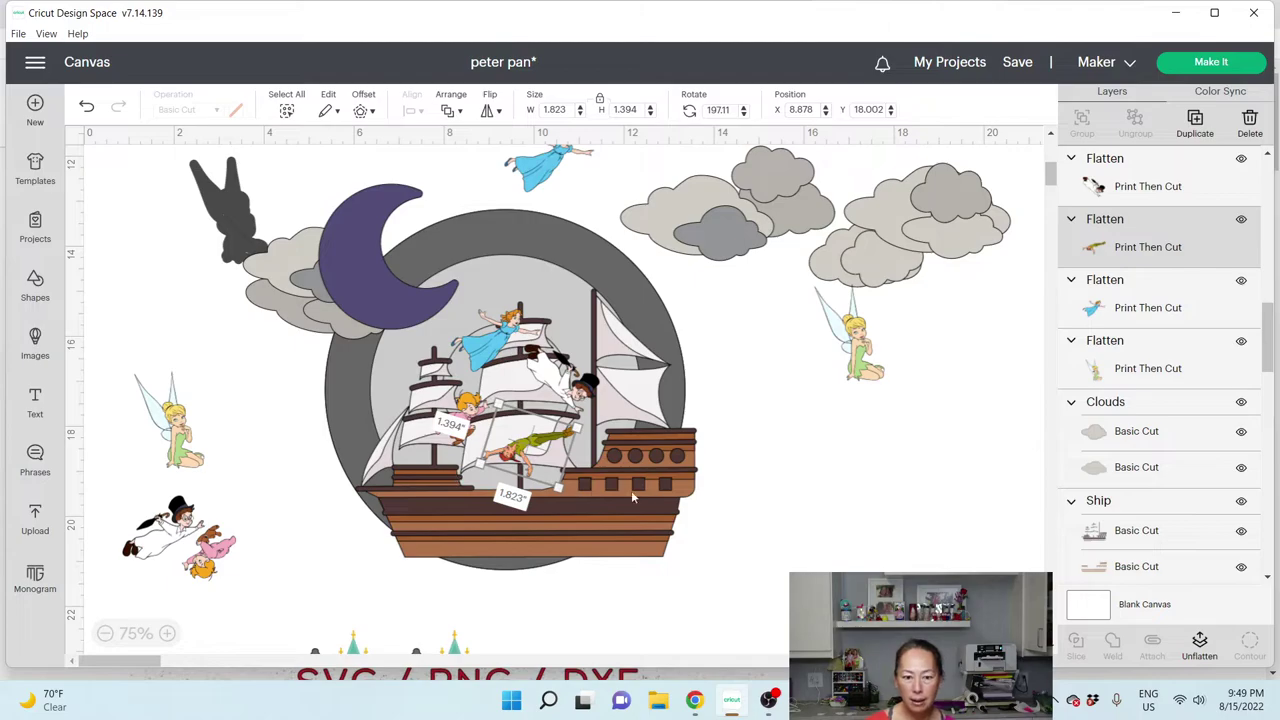
drag(632, 495, 659, 488)
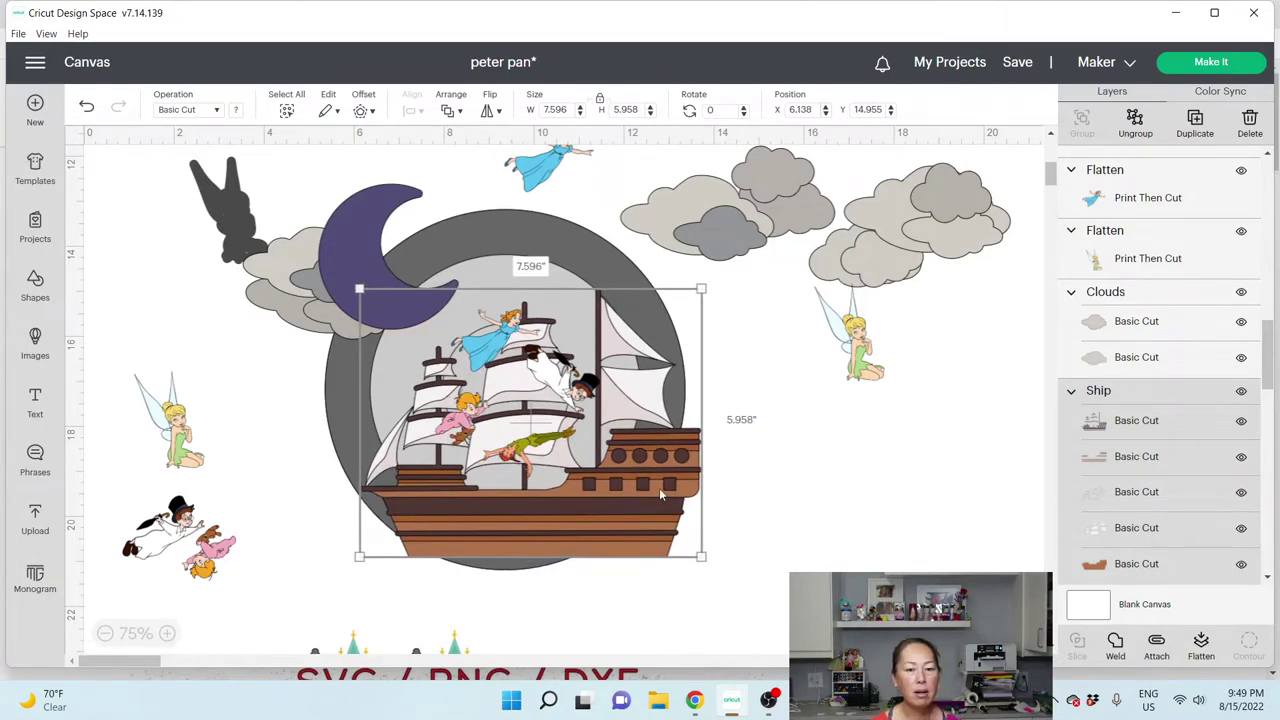
Step: Search the image library for "waves" and choose the long blue band of waves
click(36, 343)
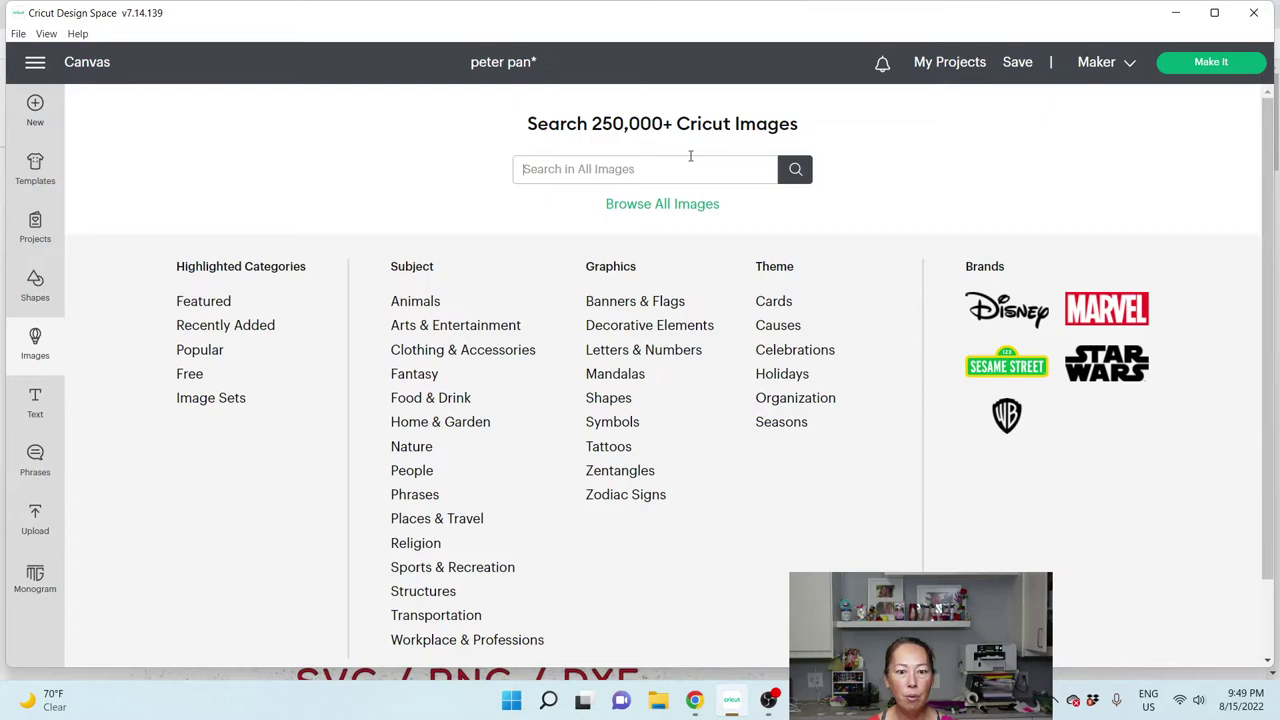
text(waves)
key(Return)
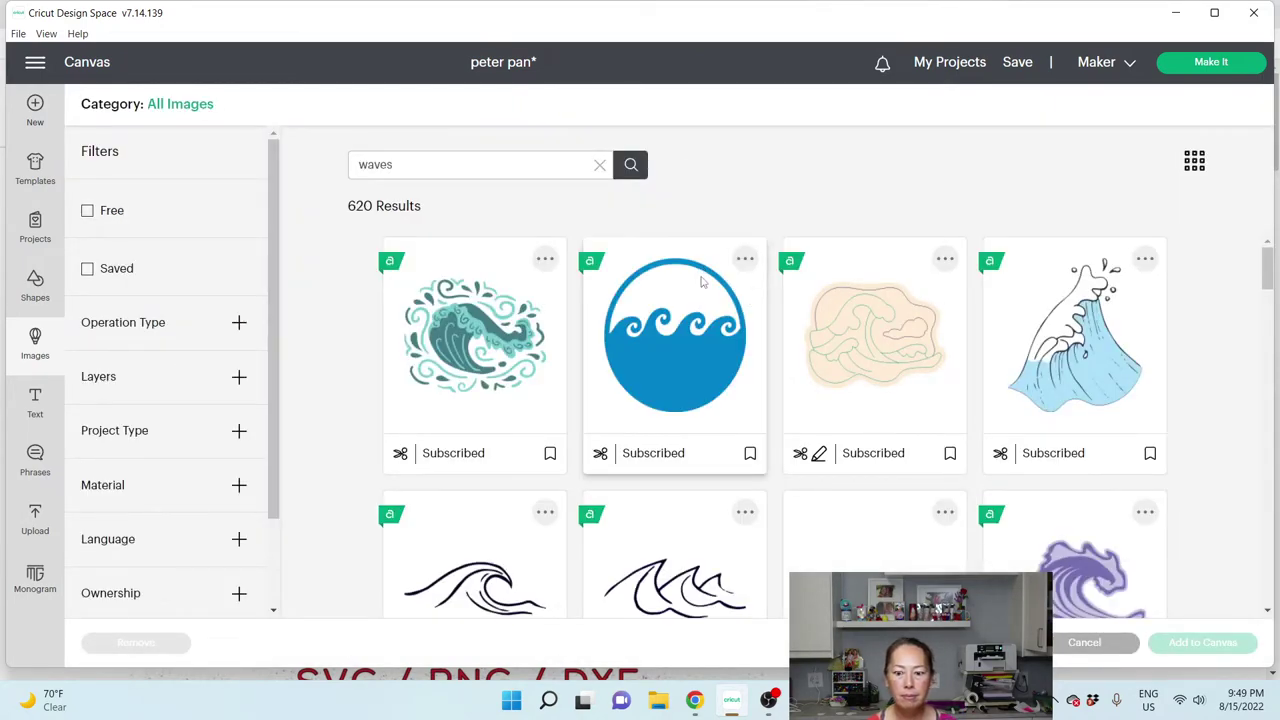
scroll(702, 282, down, 1)
scroll(702, 282, up, 1)
scroll(702, 282, down, 3)
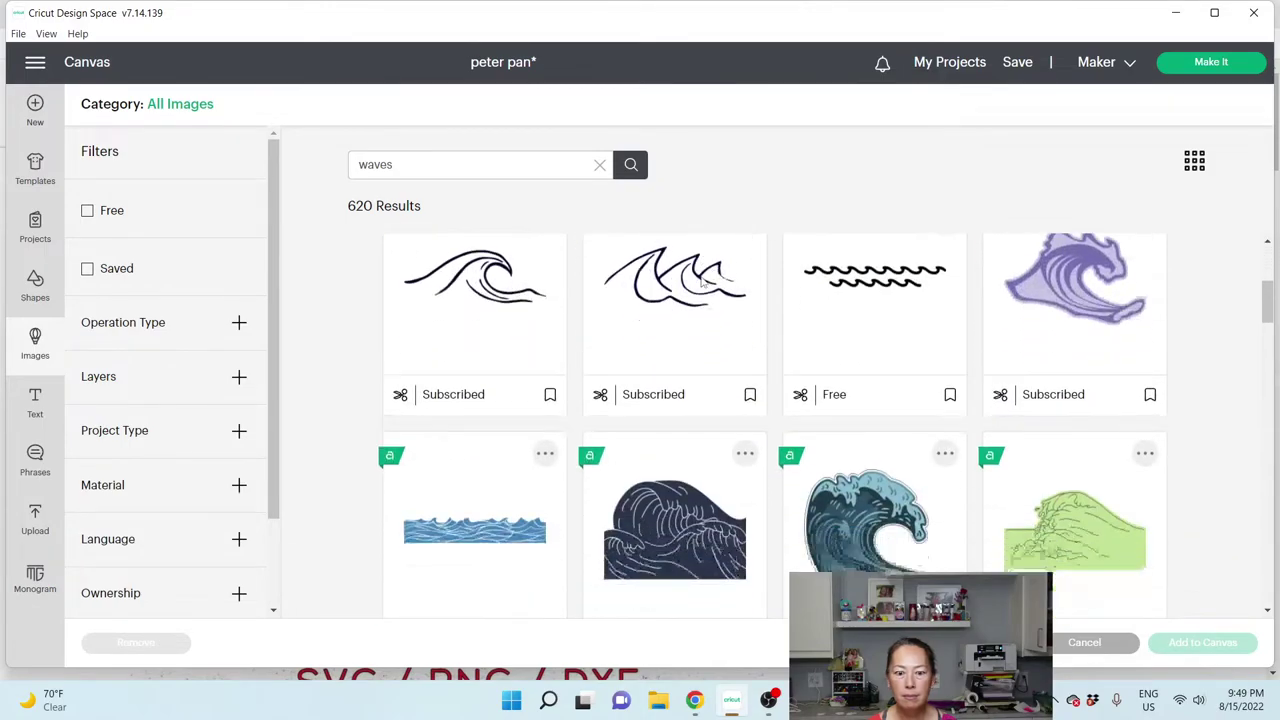
scroll(702, 284, down, 1)
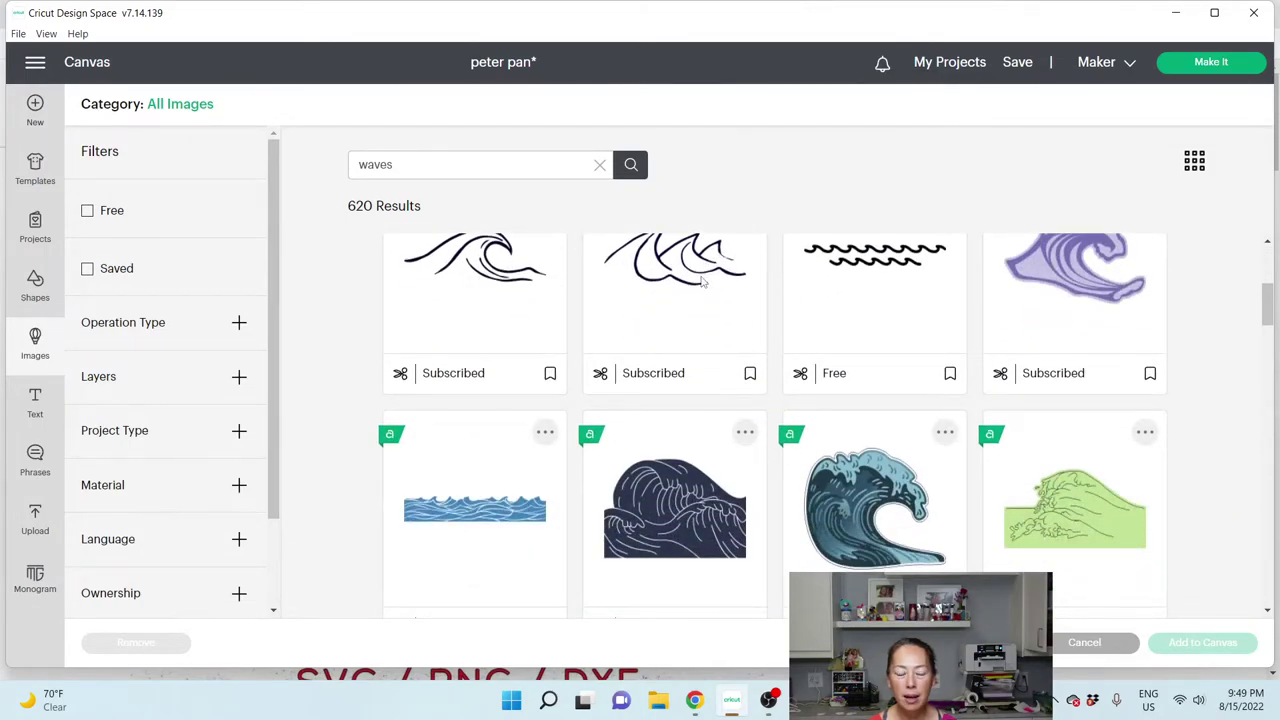
scroll(702, 282, down, 4)
click(498, 441)
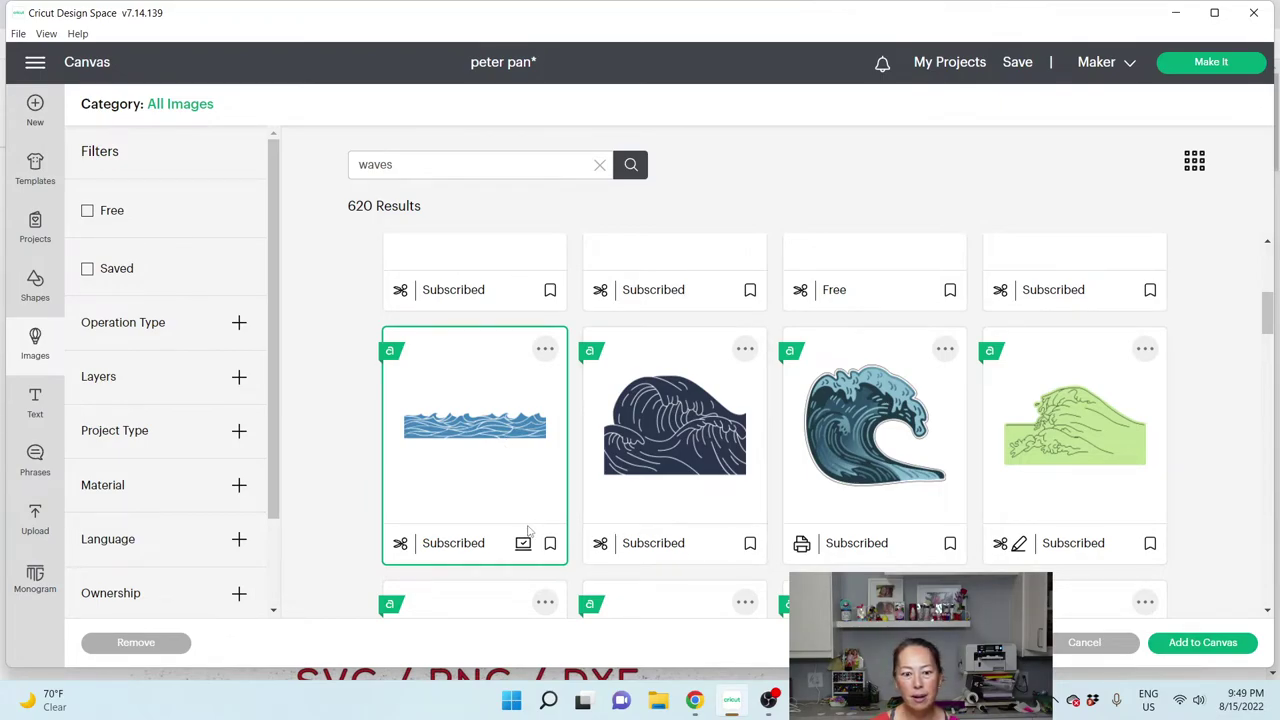
Step: Show the details of the chosen Waves image and highlight its image number #M28BBF3CF
click(545, 349)
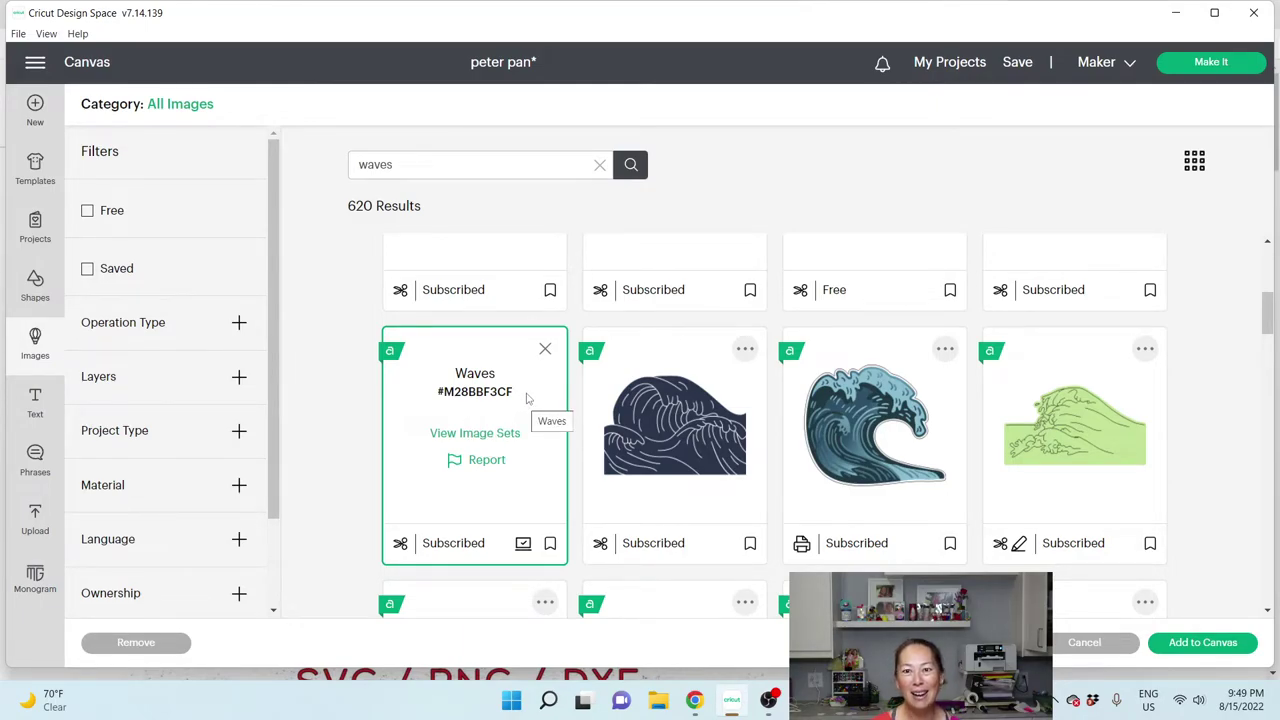
drag(529, 398, 421, 402)
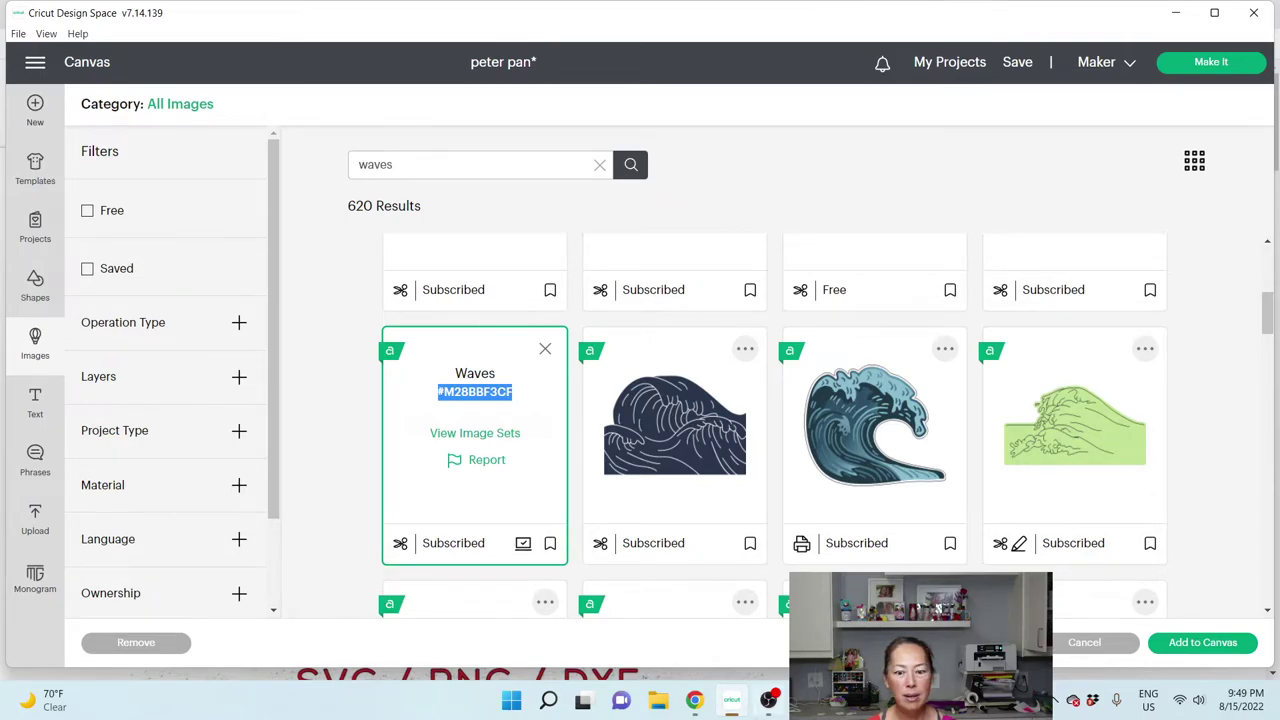
click(694, 700)
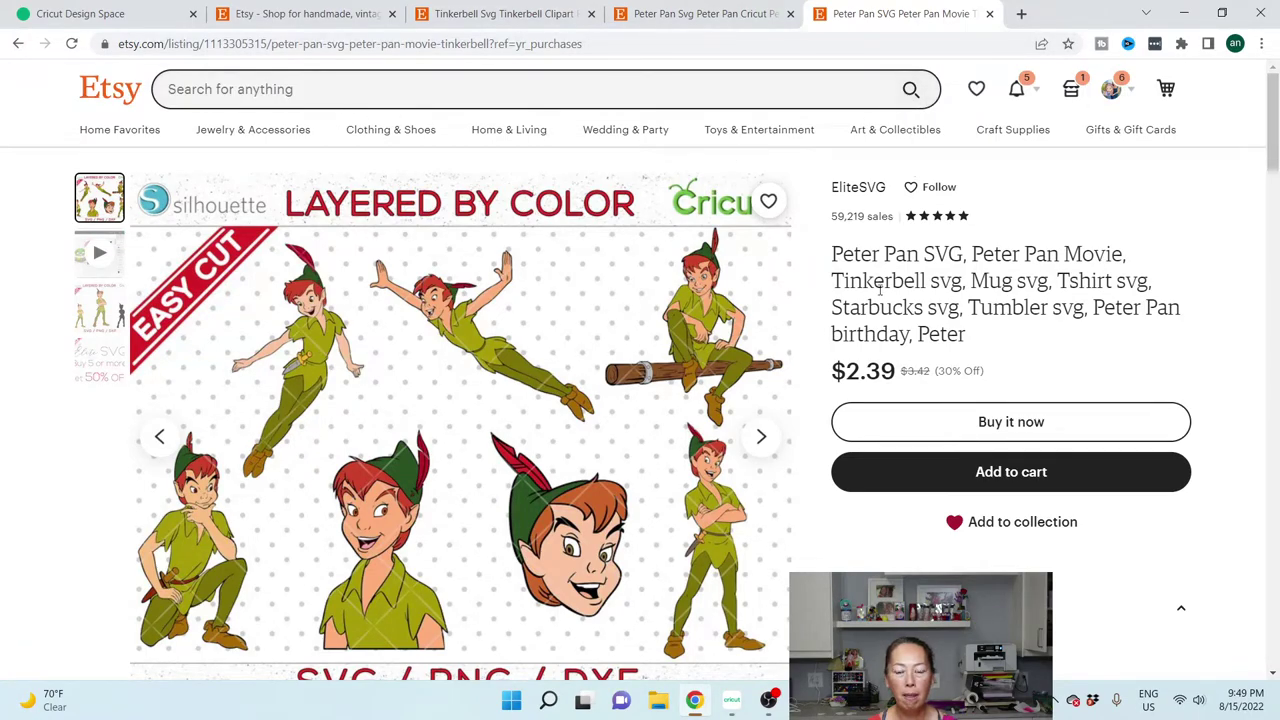
click(733, 699)
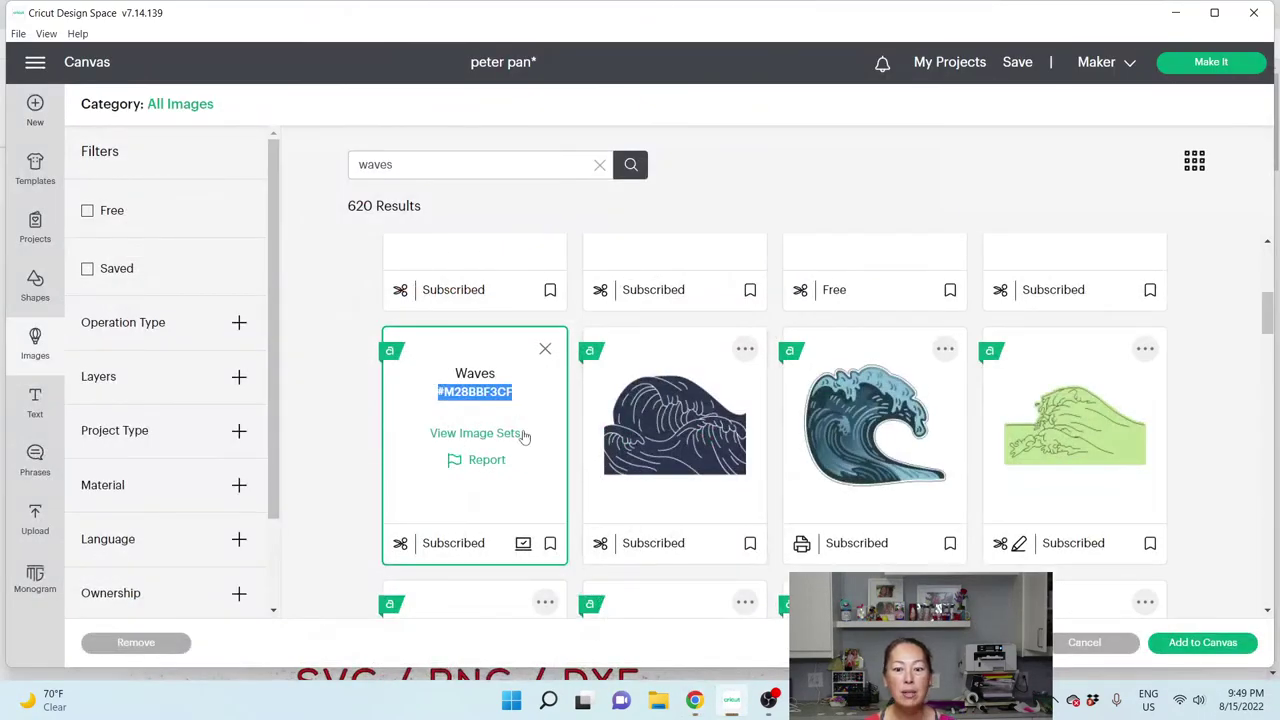
Step: Add the Waves image to the canvas and move it down and to the right of most of the ship
click(1155, 643)
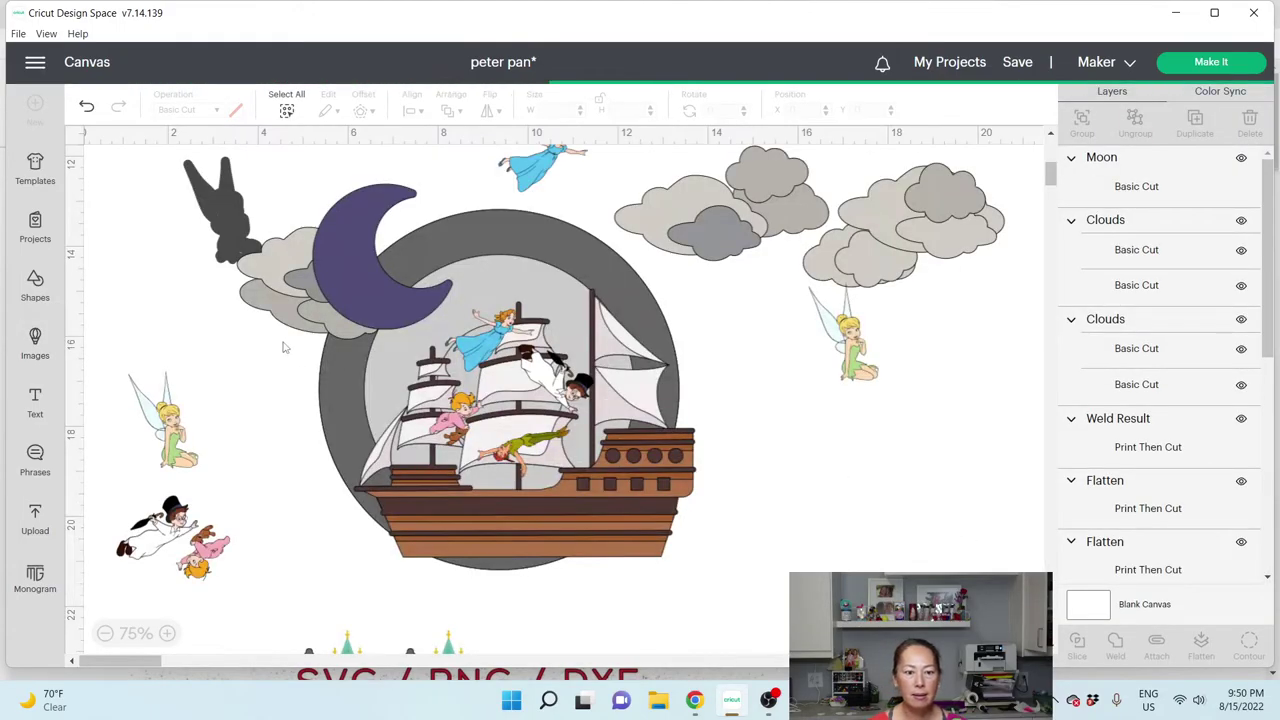
drag(458, 273, 506, 476)
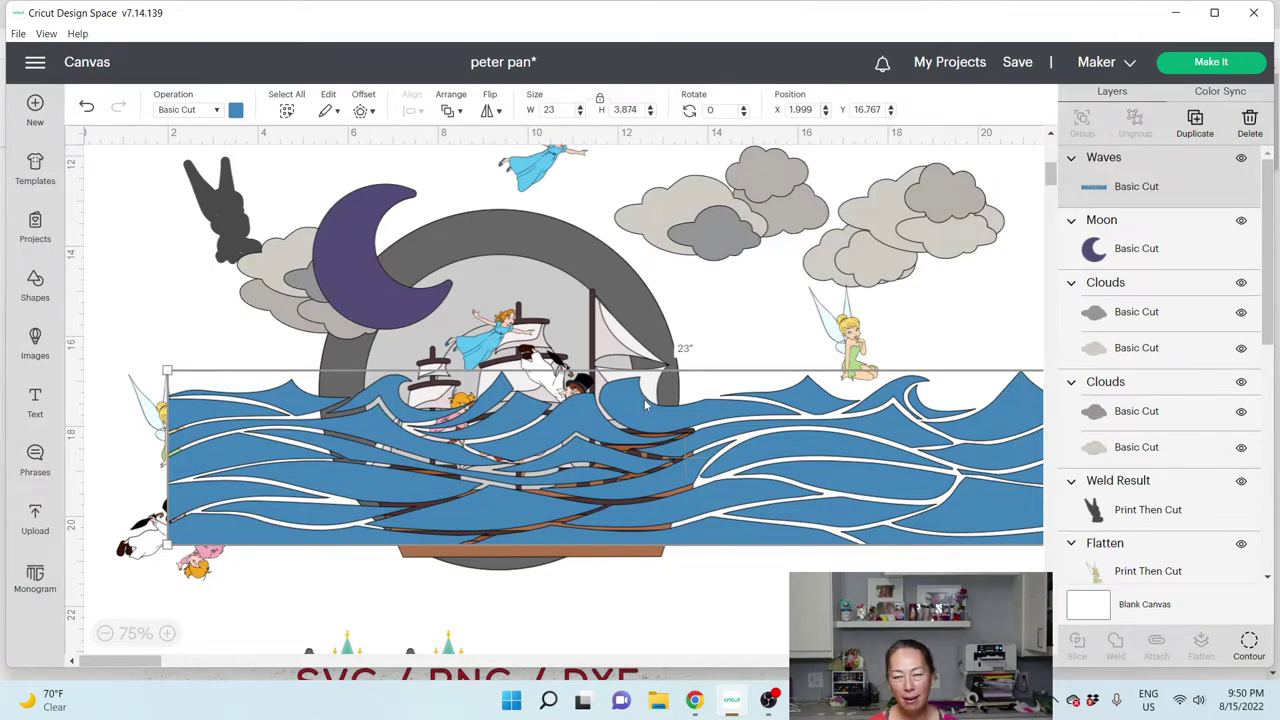
drag(620, 459, 718, 570)
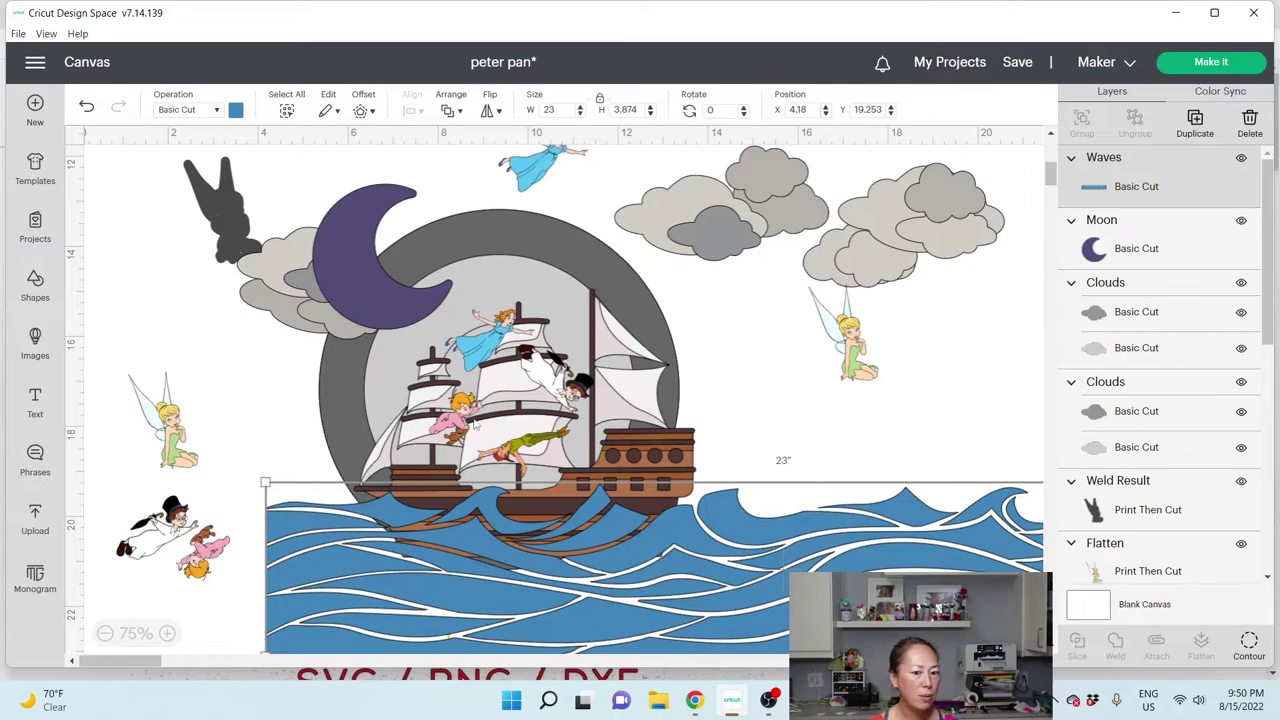
drag(488, 550, 780, 520)
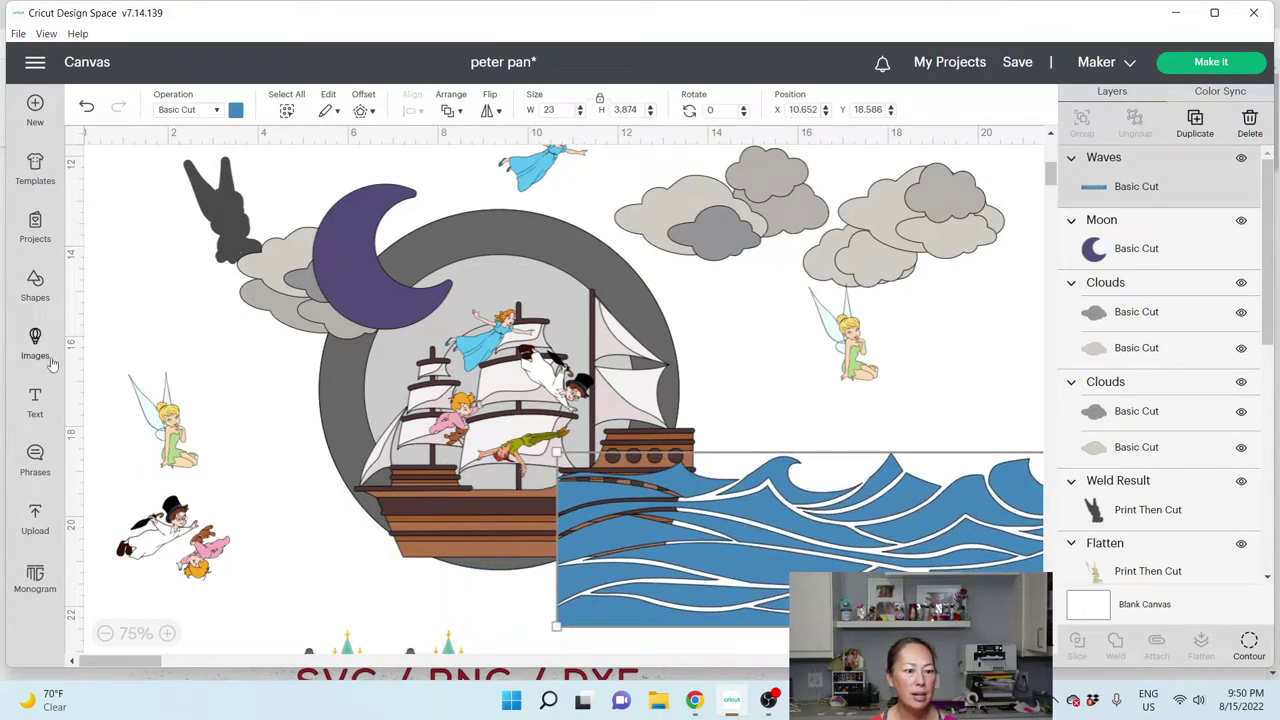
Step: Insert a circle shape and place it over the waves in the empty canvas area to the right of the design
click(33, 282)
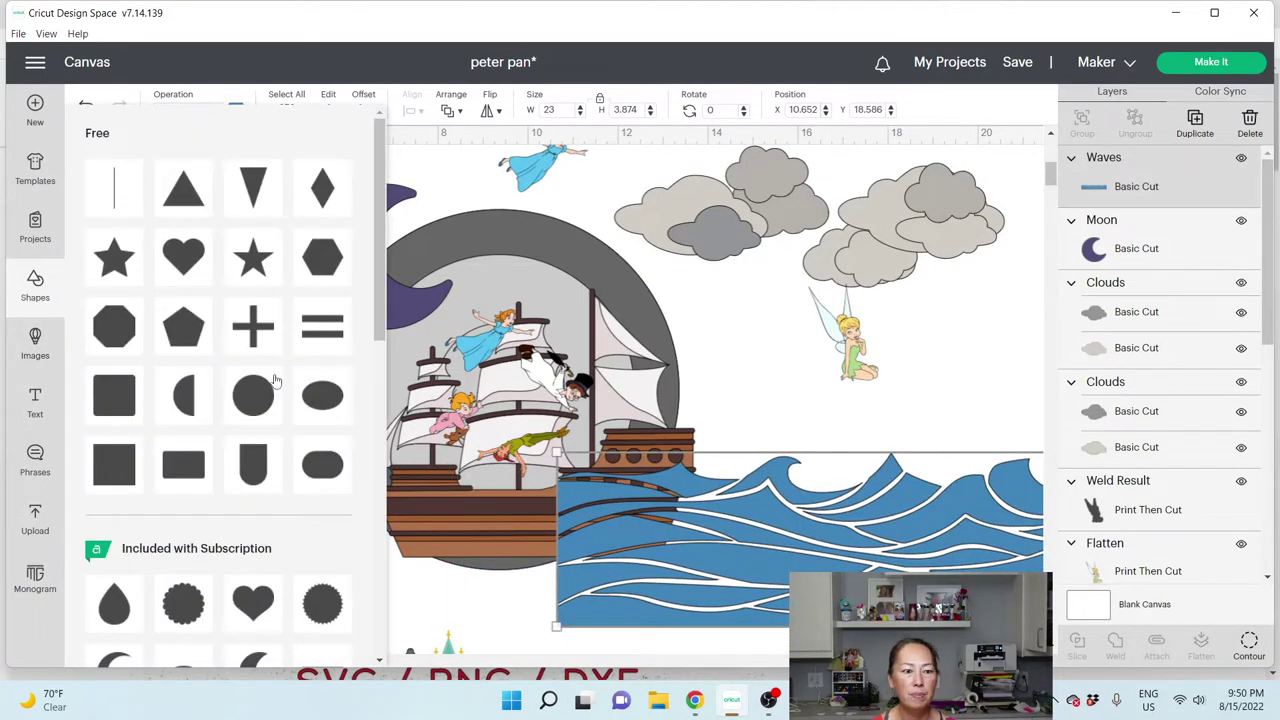
click(248, 420)
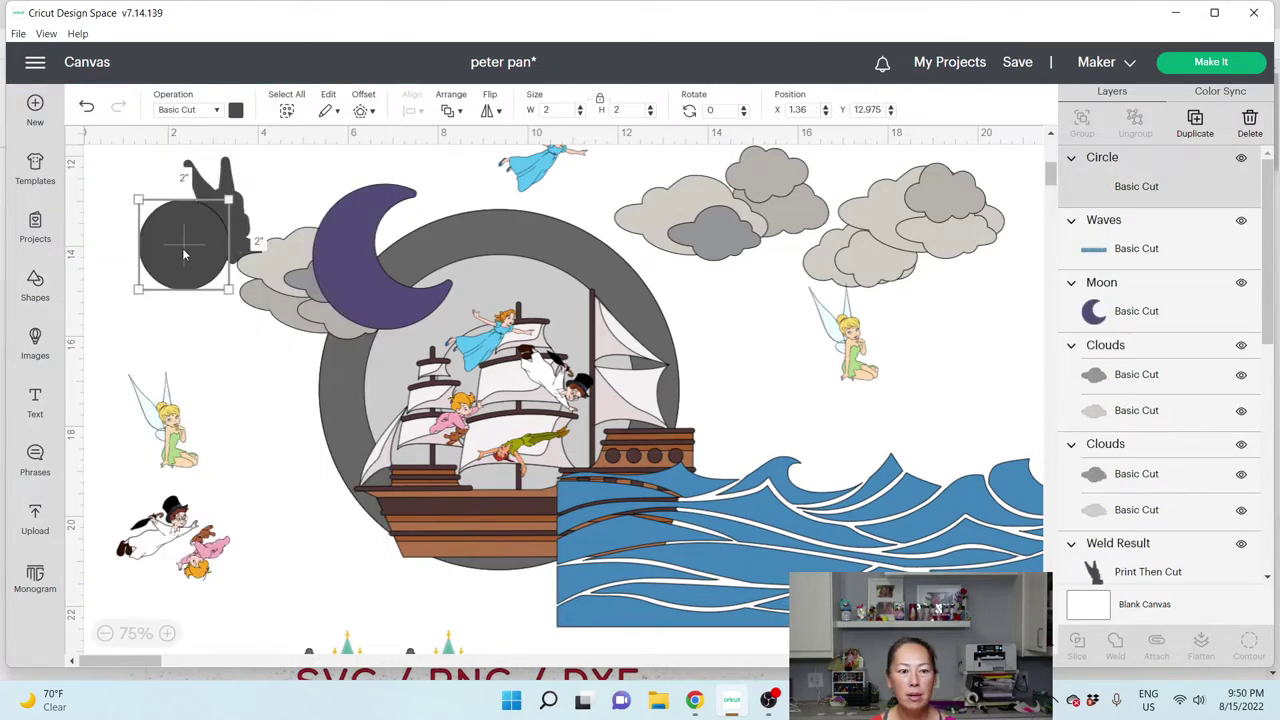
drag(182, 248, 858, 524)
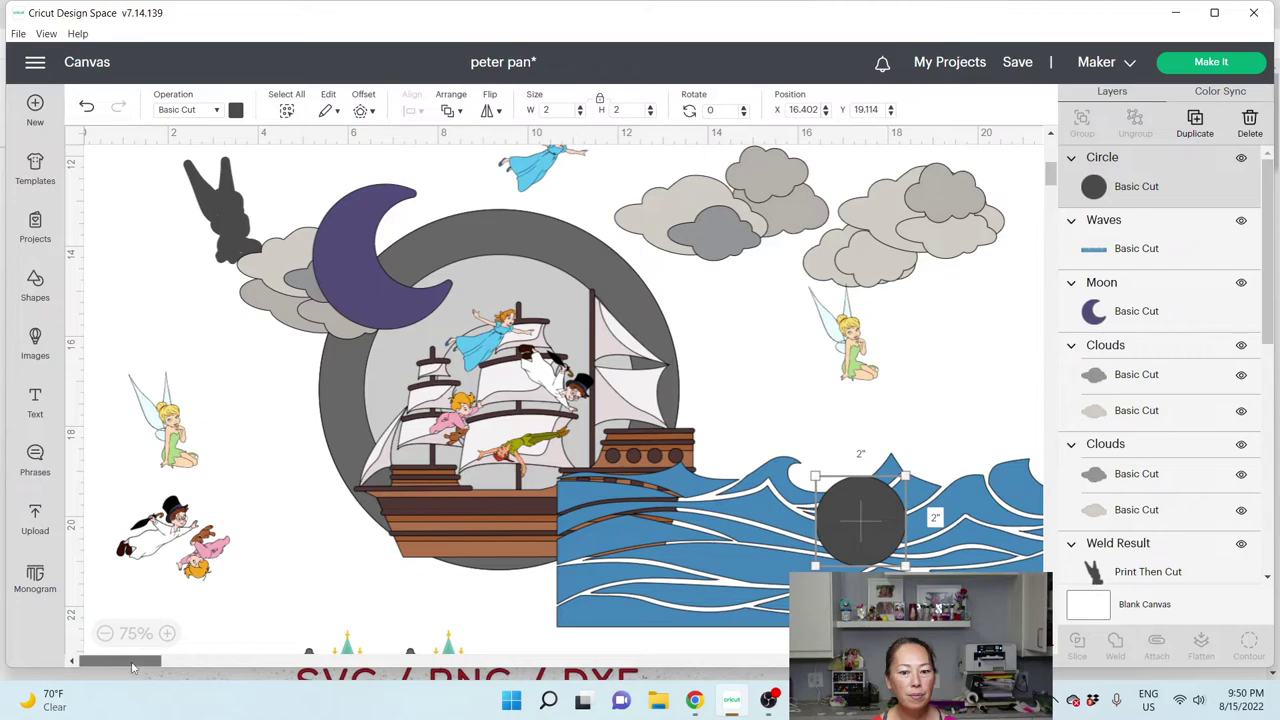
drag(100, 663, 330, 577)
drag(107, 535, 461, 414)
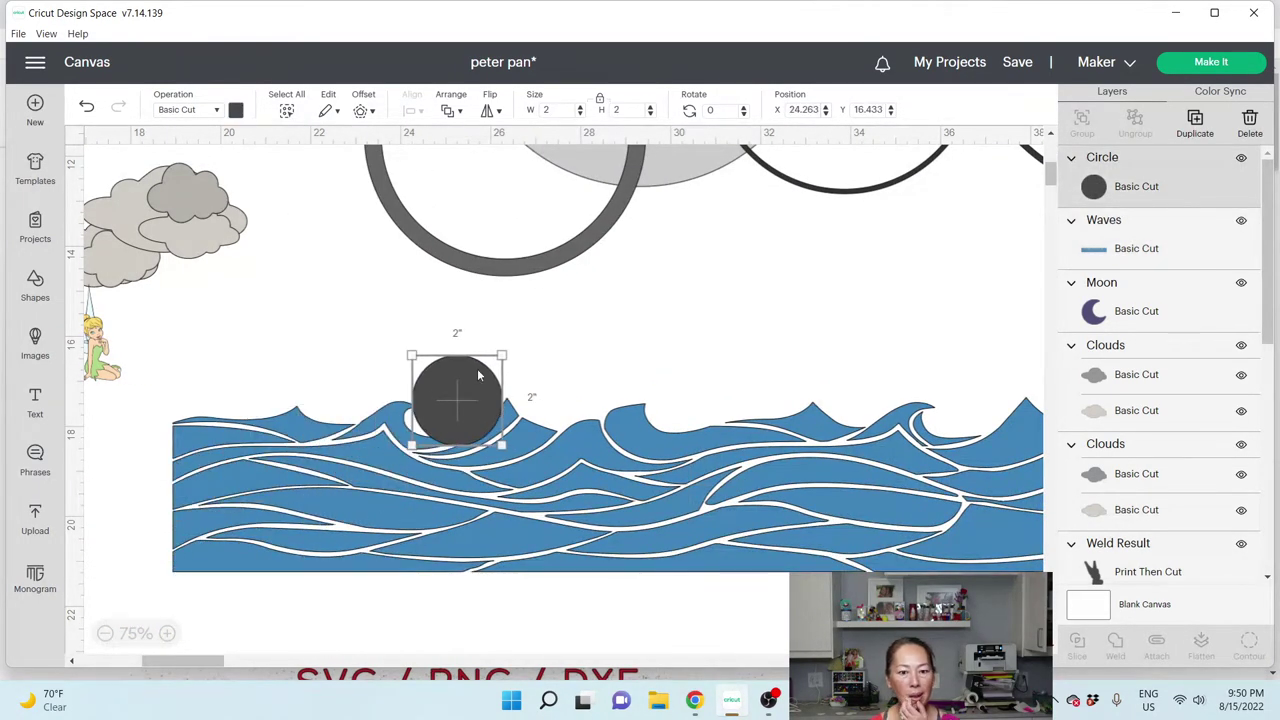
Step: Resize the circle to 6 by 6 inches and position its lower part over the wave band
click(562, 109)
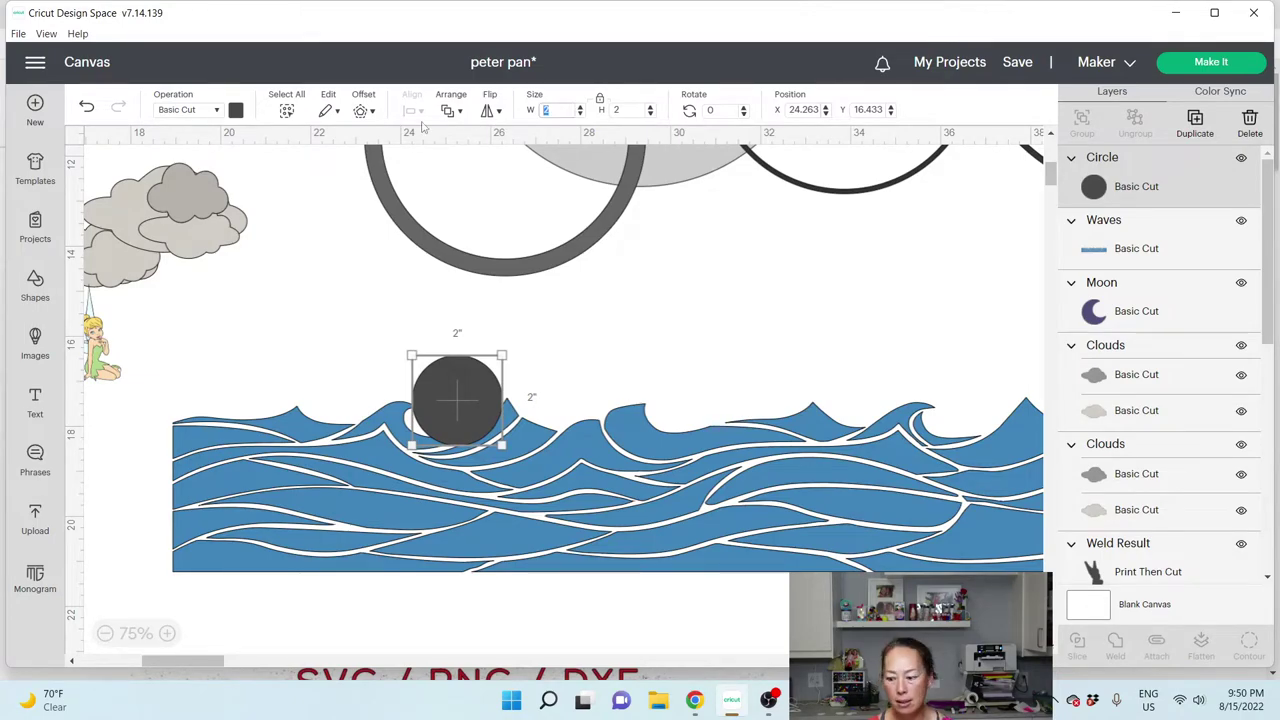
key(Tab)
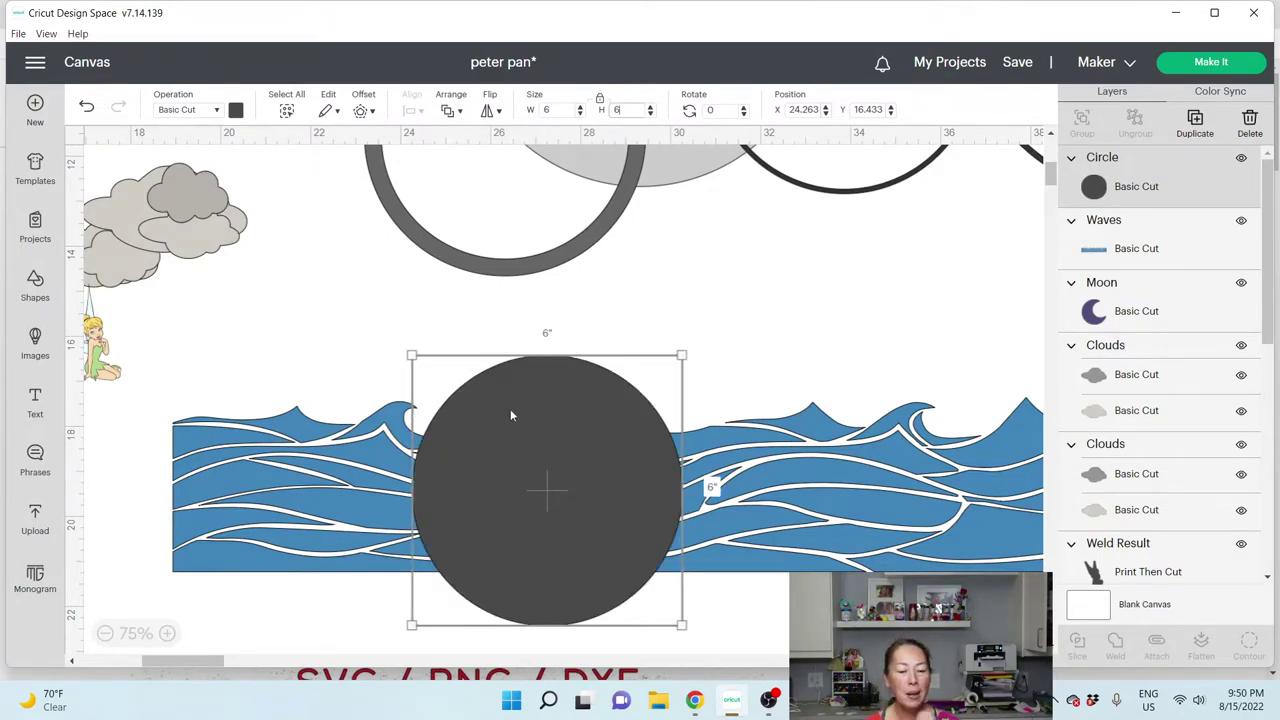
drag(563, 497, 594, 440)
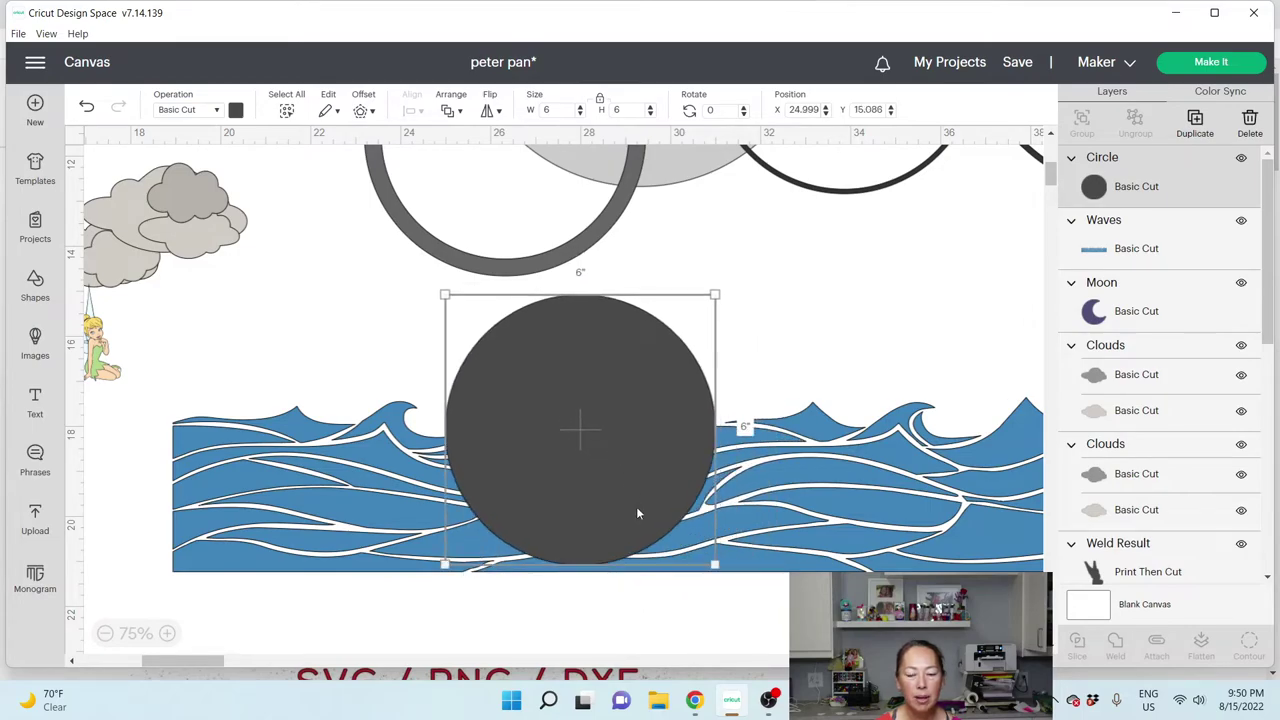
Step: Slice the waves with the circle and pull the leftover circle and the dark round-bottomed wave piece off the band
drag(643, 609, 553, 470)
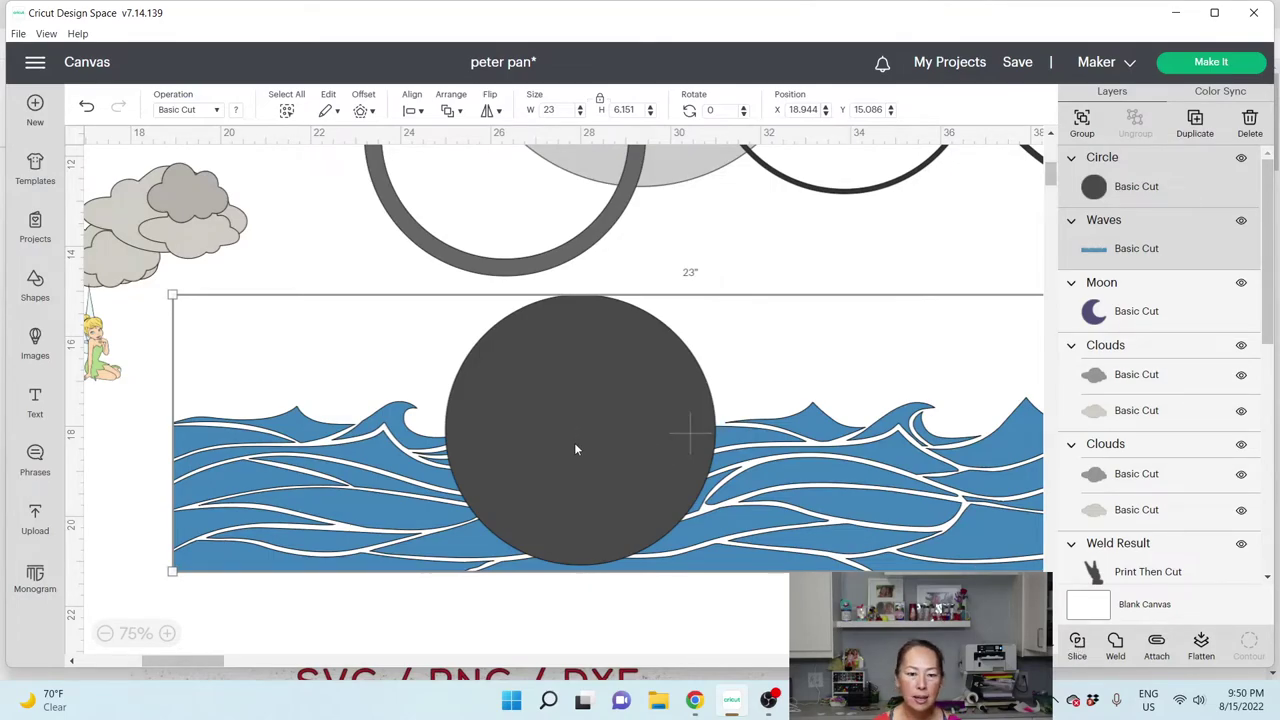
drag(577, 449, 883, 600)
drag(532, 460, 729, 298)
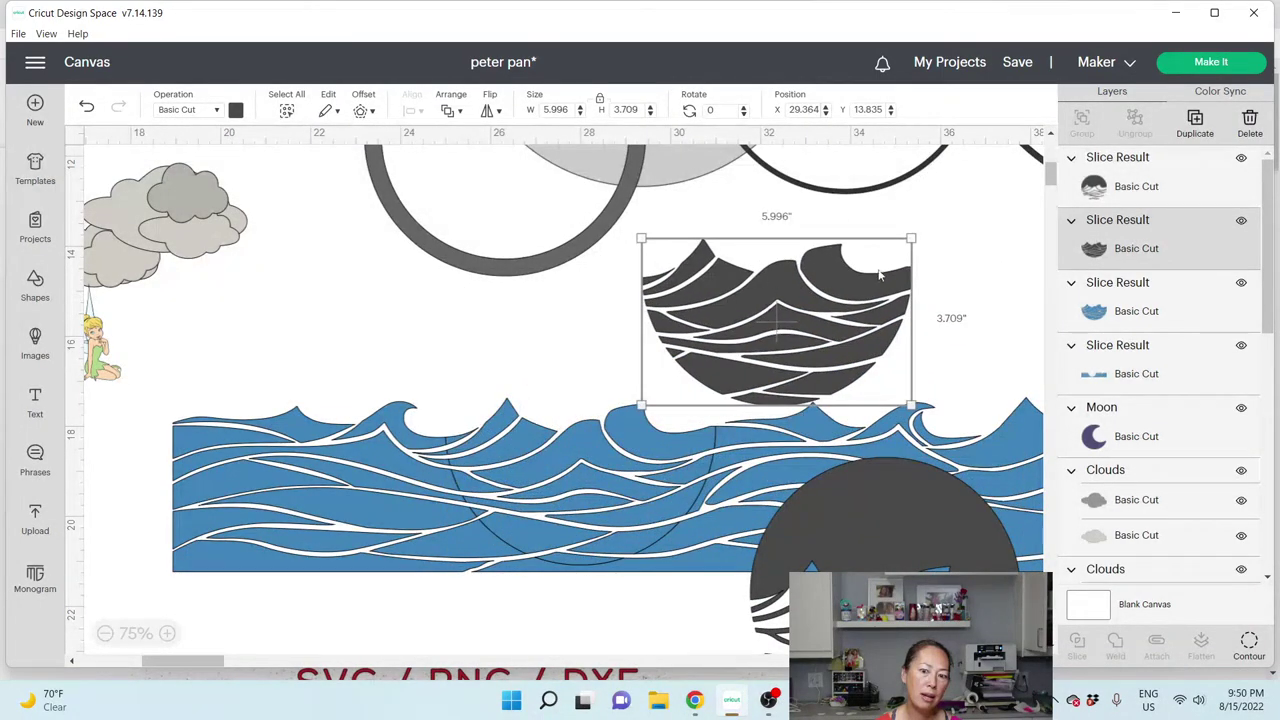
Step: Delete the leftover circle, the blue wave cut-out and the remaining blue band, keeping only the dark wave piece
click(857, 515)
key(Delete)
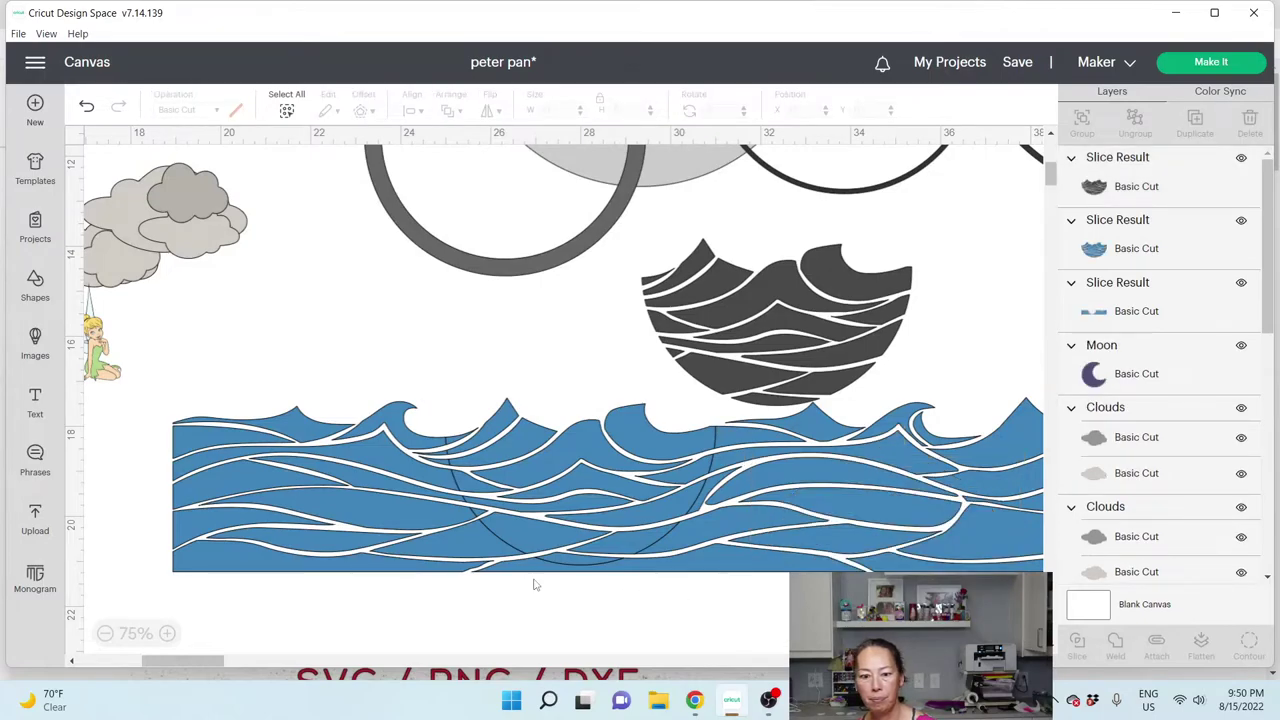
click(543, 519)
key(Delete)
click(337, 531)
key(Delete)
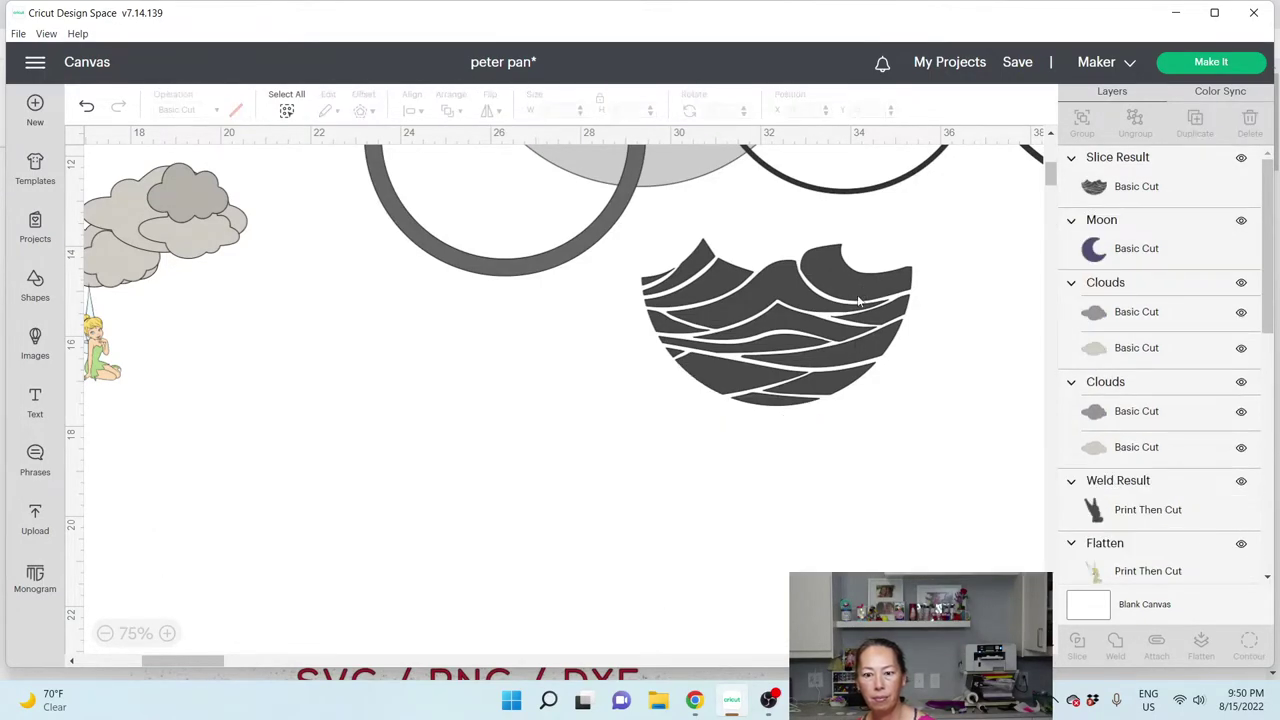
Step: Move the dark wave piece down into the empty area and create a 0.05 in offset around it
drag(857, 300, 428, 513)
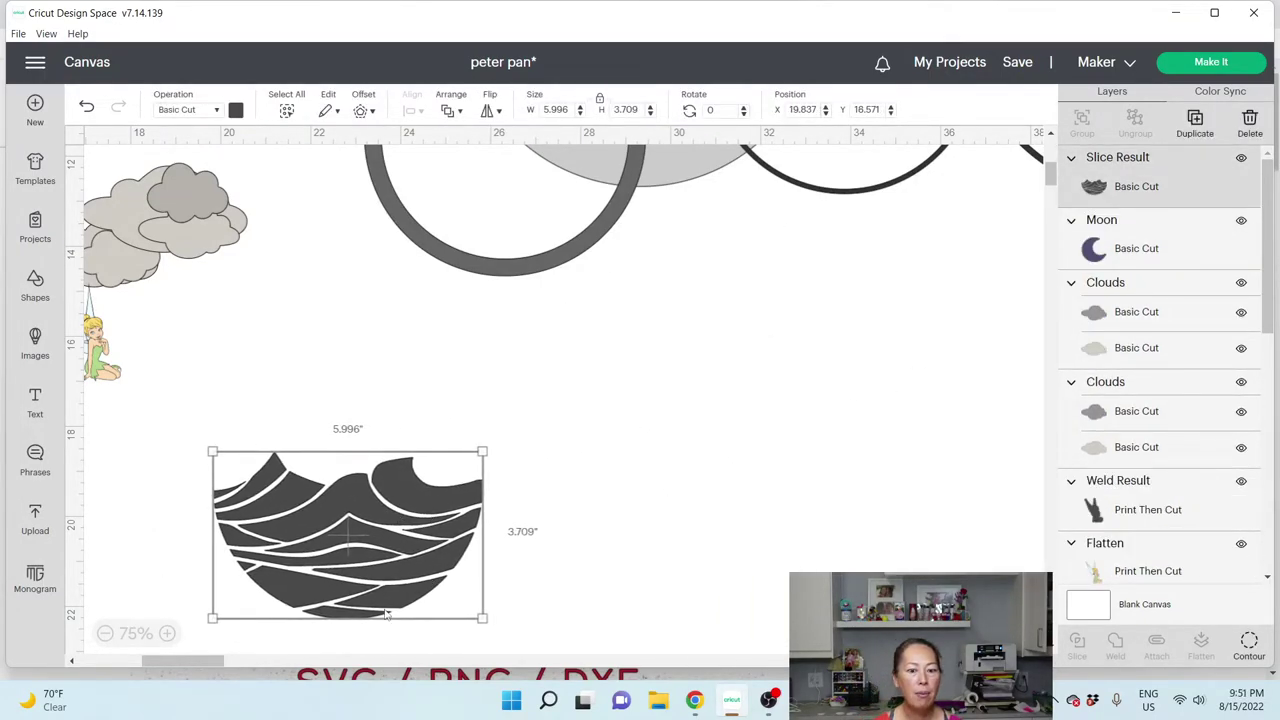
click(360, 110)
click(445, 207)
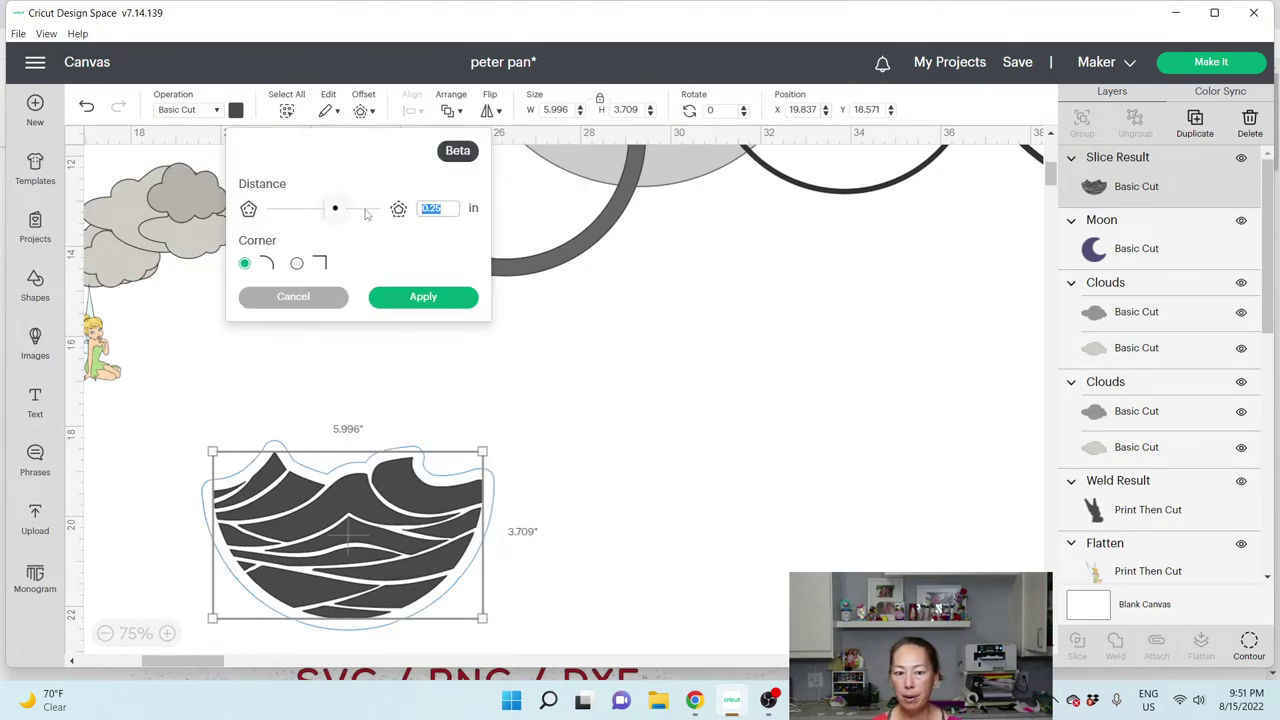
key(BackSpace)
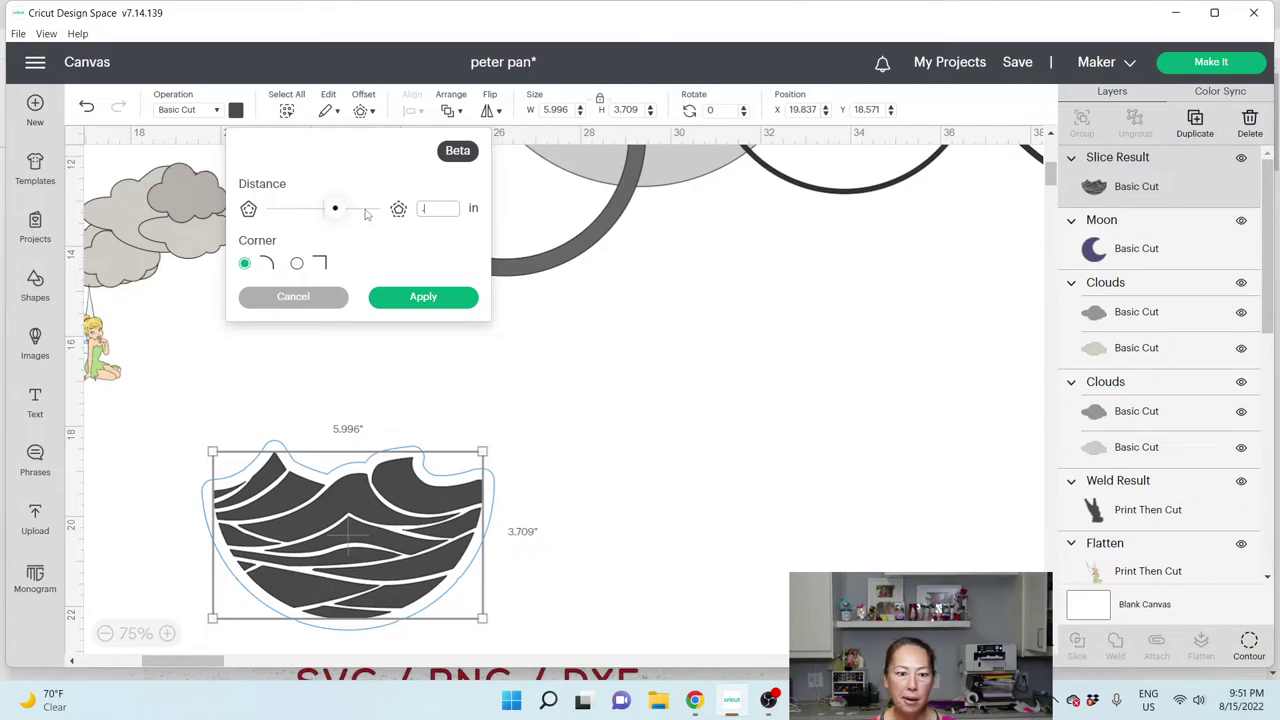
key(Return)
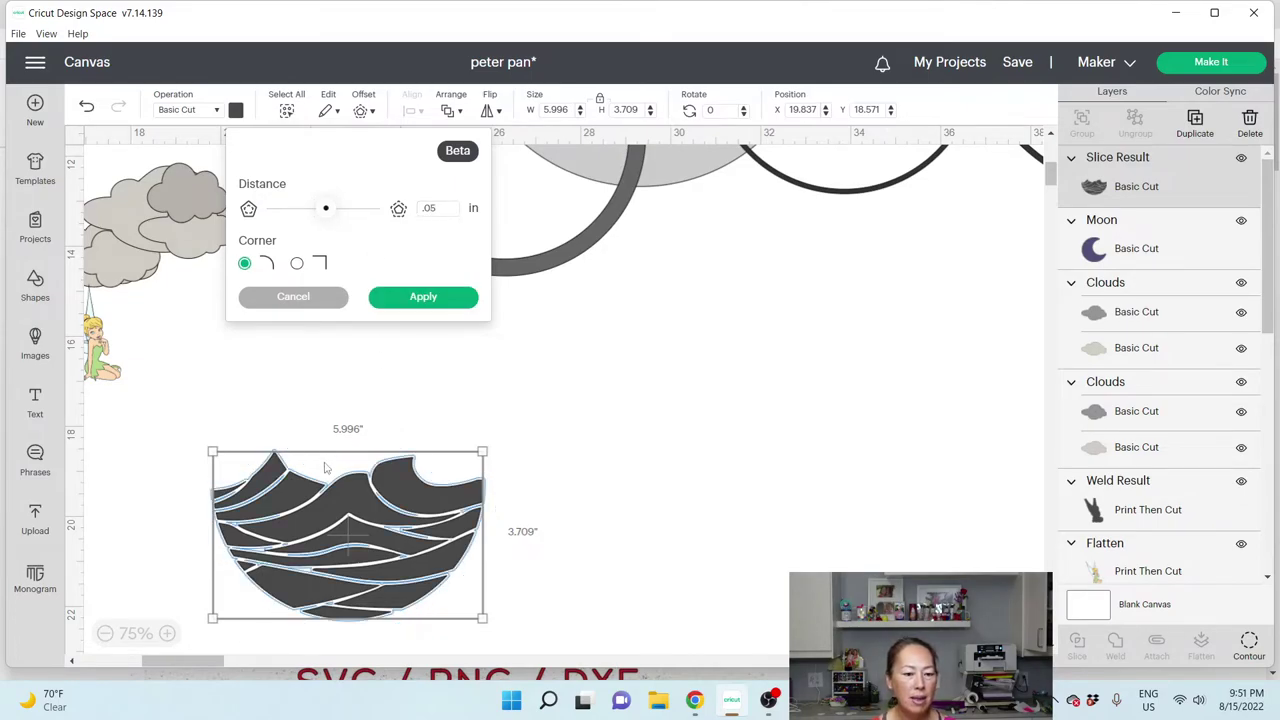
click(426, 304)
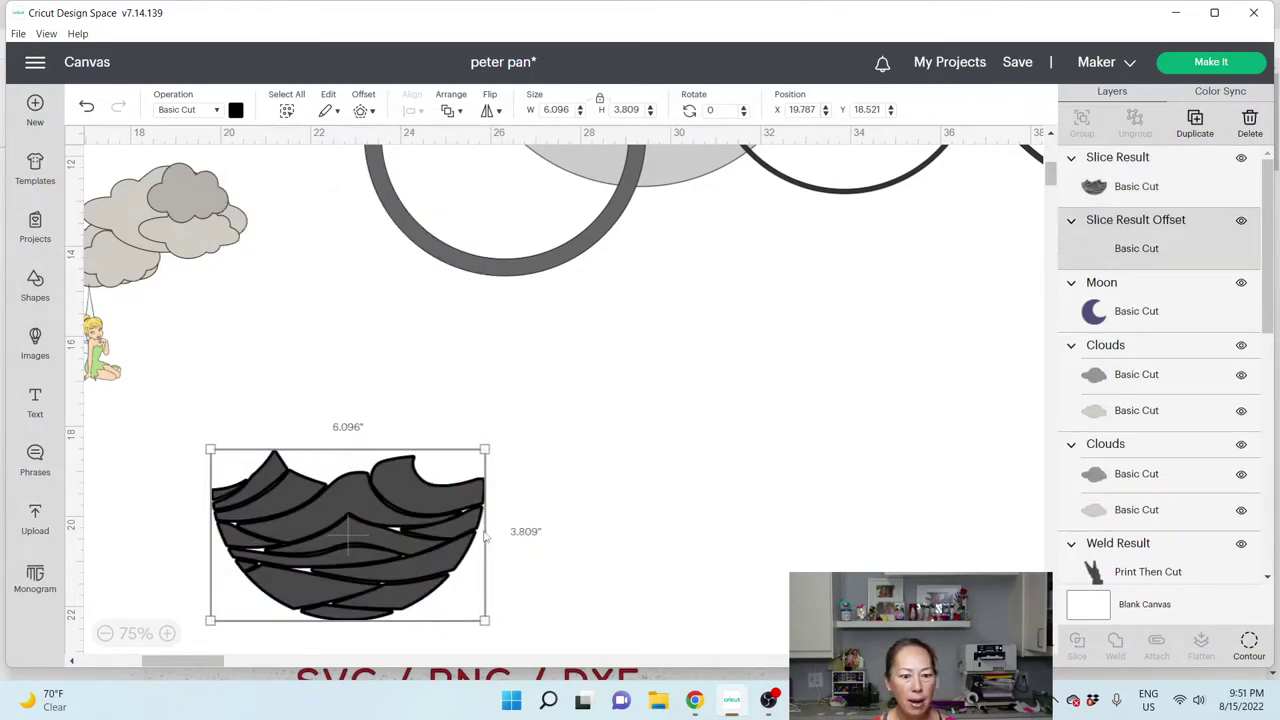
Step: Move the wave piece off its black offset, hide all of the offset's inner contours, and move the offset level with the waves
drag(449, 540, 844, 482)
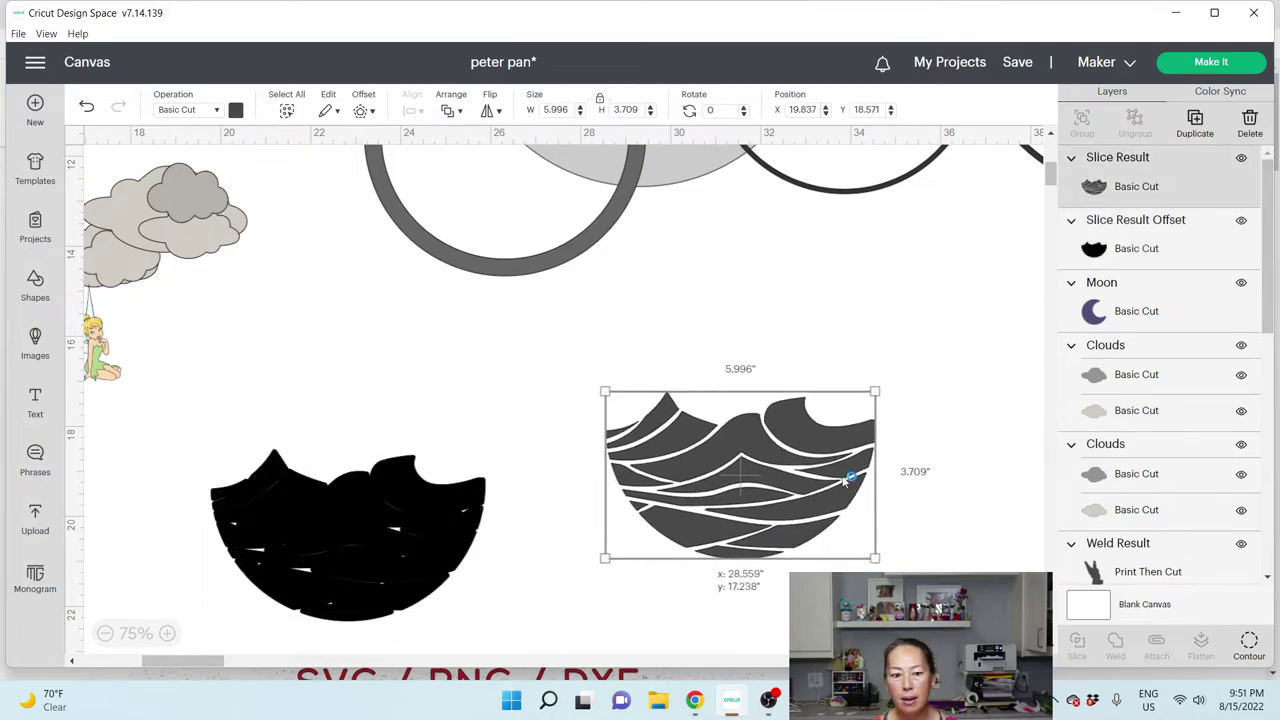
click(419, 514)
click(1246, 643)
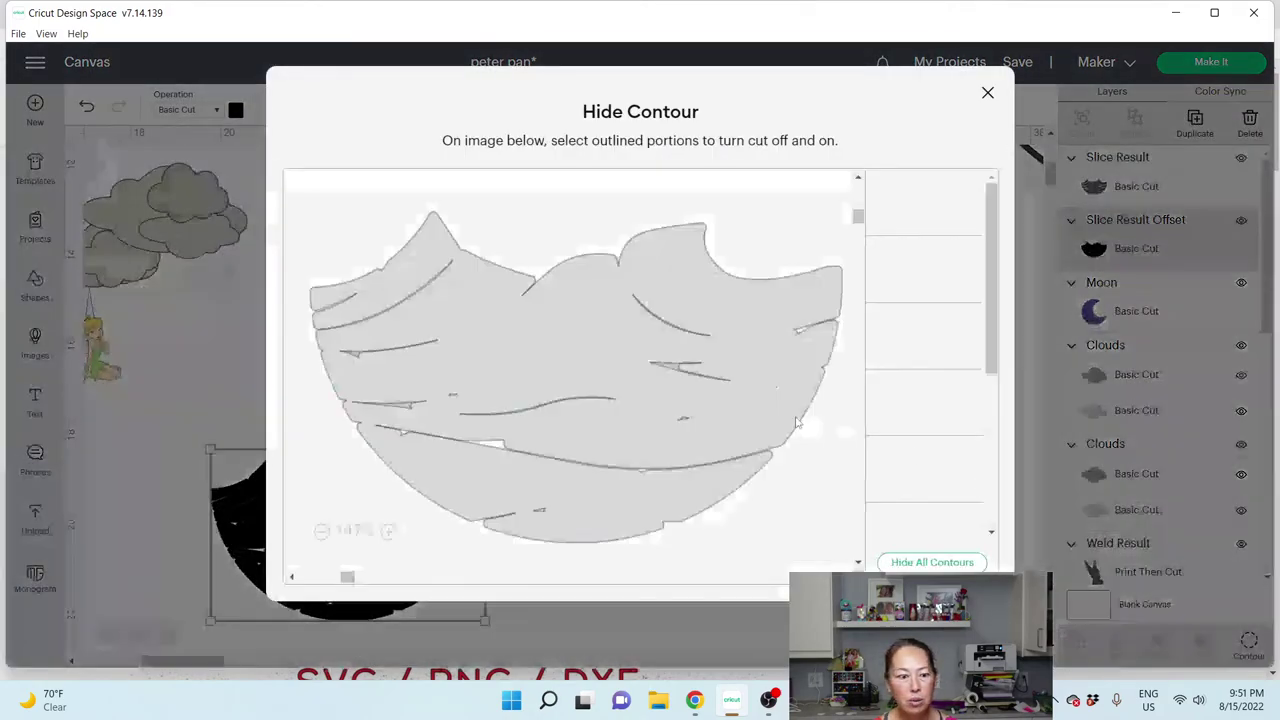
click(970, 562)
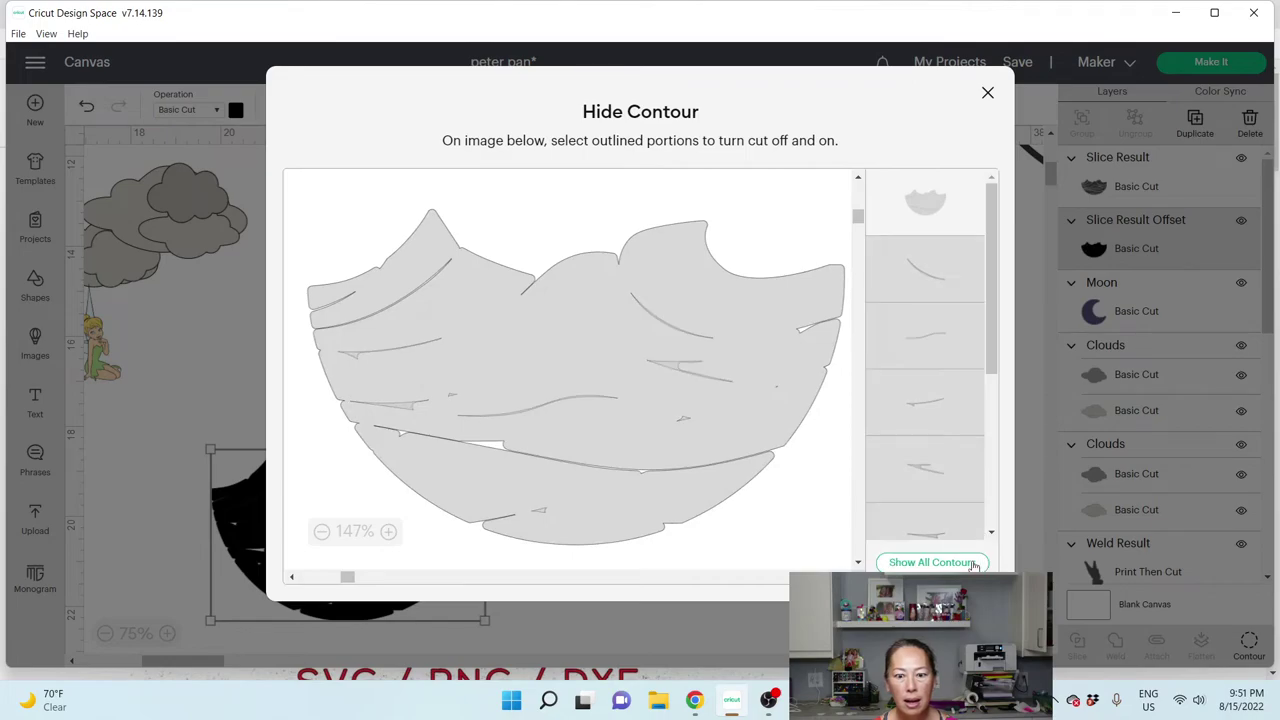
click(986, 94)
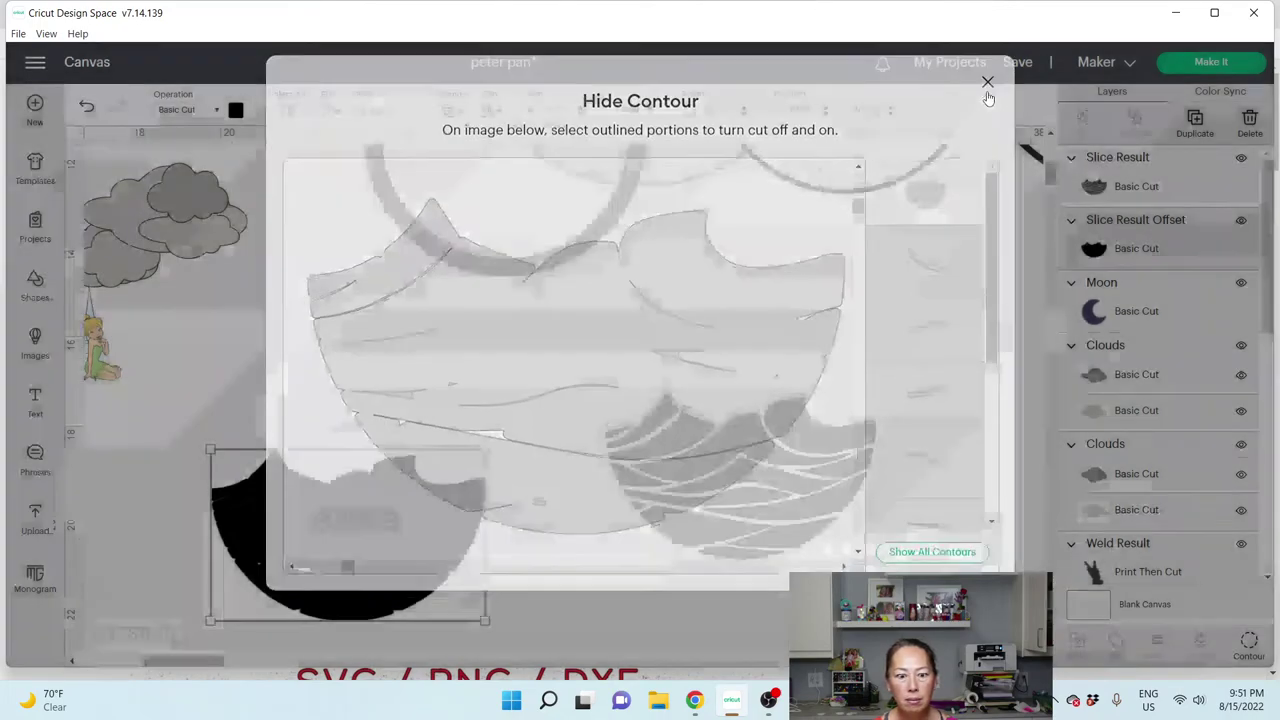
drag(315, 593, 355, 524)
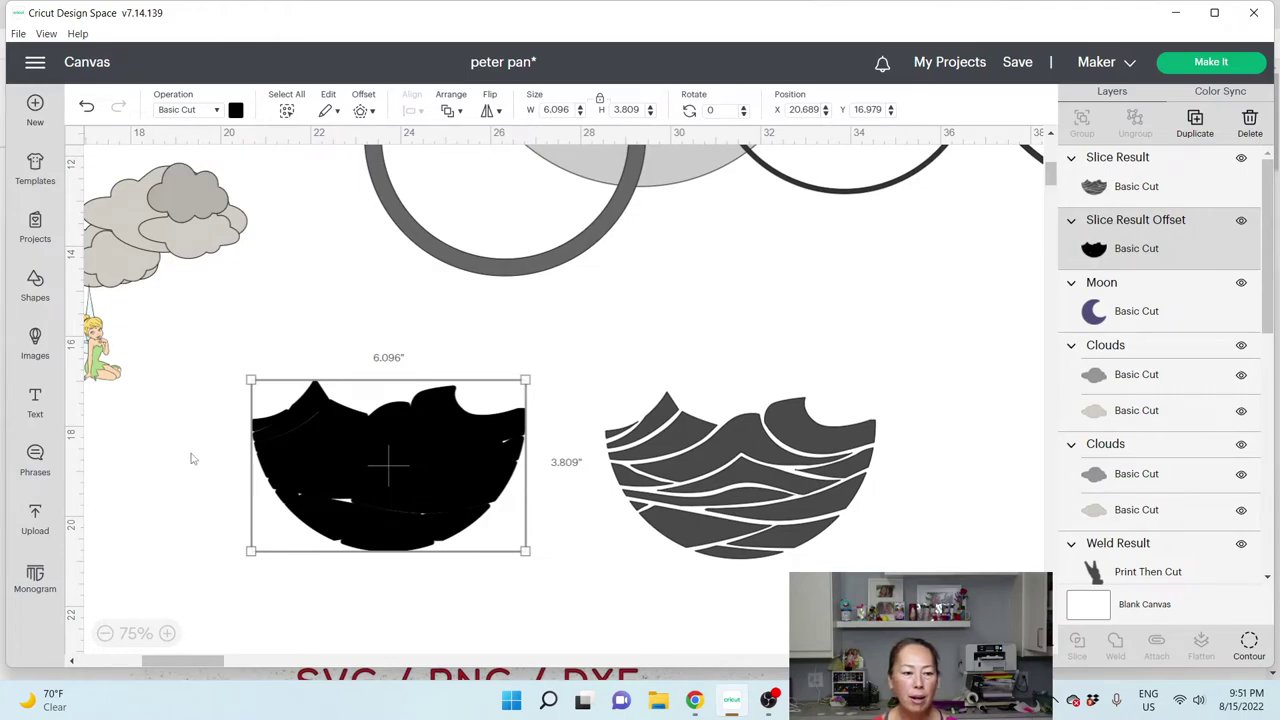
Step: Add a 2 in circle over the gaps on the left of the black offset and place a copy beside it
click(31, 286)
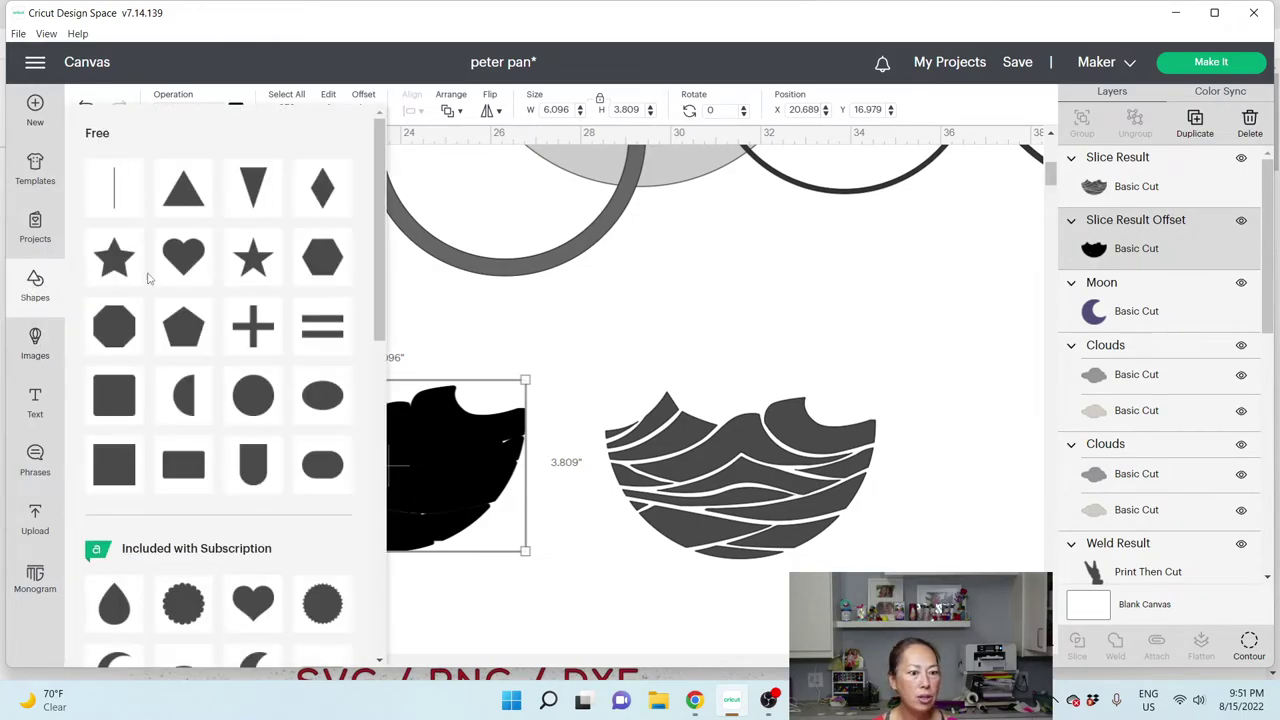
click(249, 408)
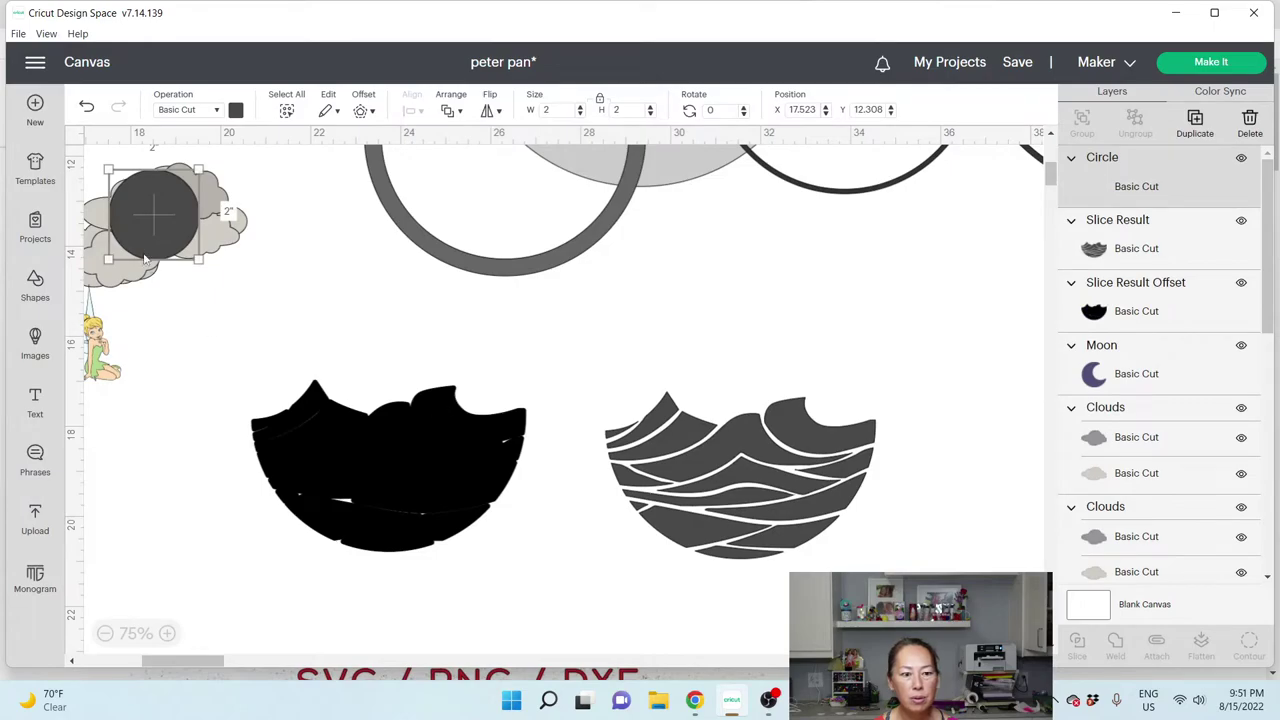
drag(145, 258, 343, 484)
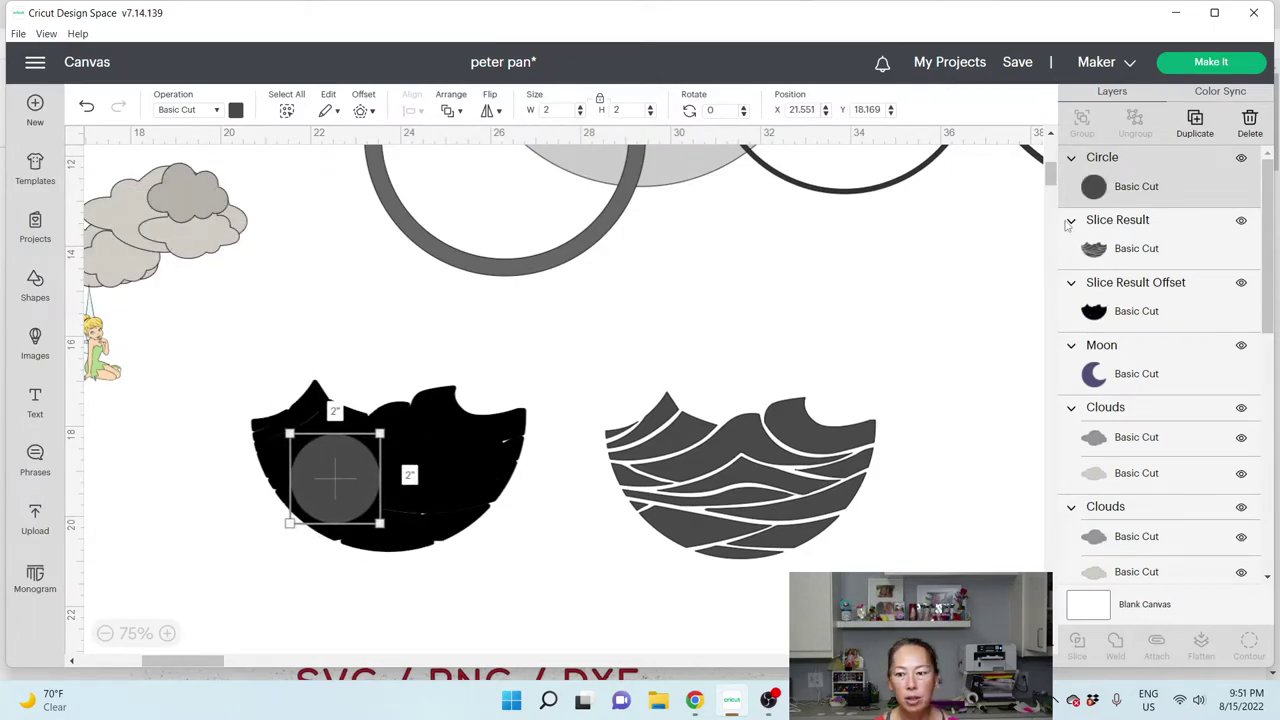
key(ctrl+c)
key(ctrl+v)
click(343, 477)
drag(200, 263, 444, 492)
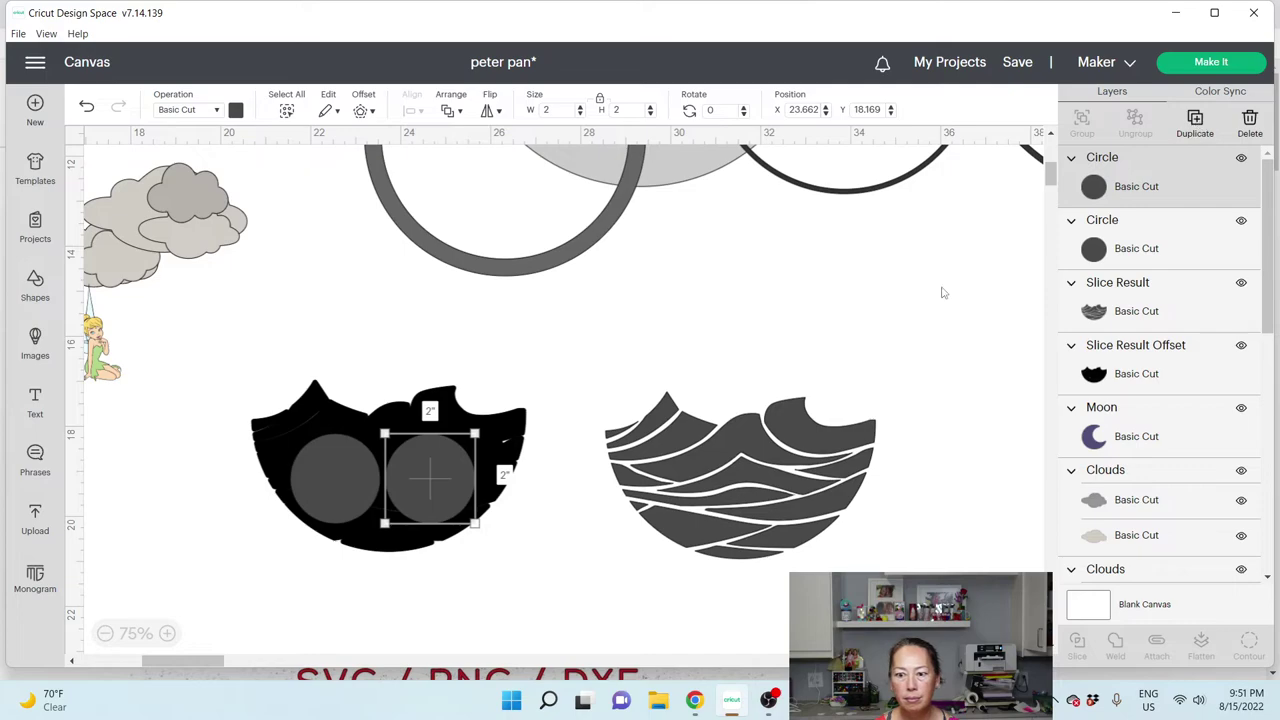
Step: Place a smaller duplicate circle over the gap near the offset's right edge and weld all three circles to the offset
click(1195, 122)
drag(263, 326, 483, 453)
click(506, 584)
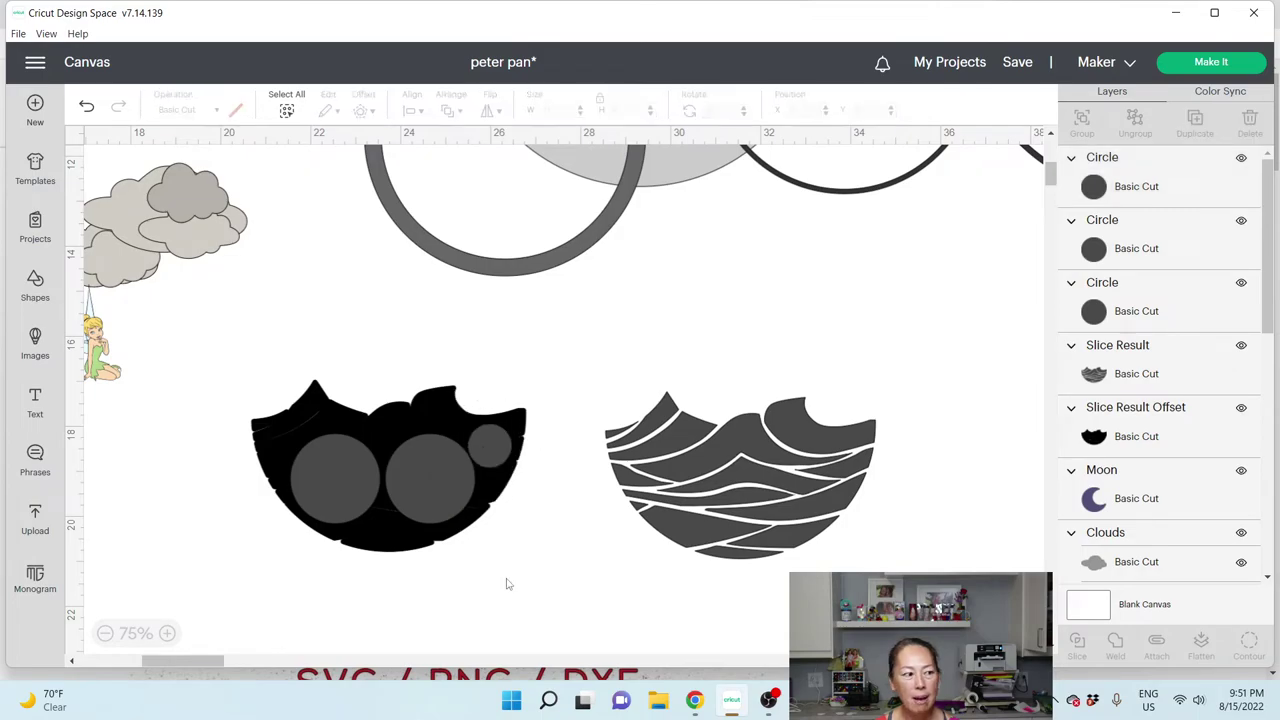
drag(553, 585, 243, 424)
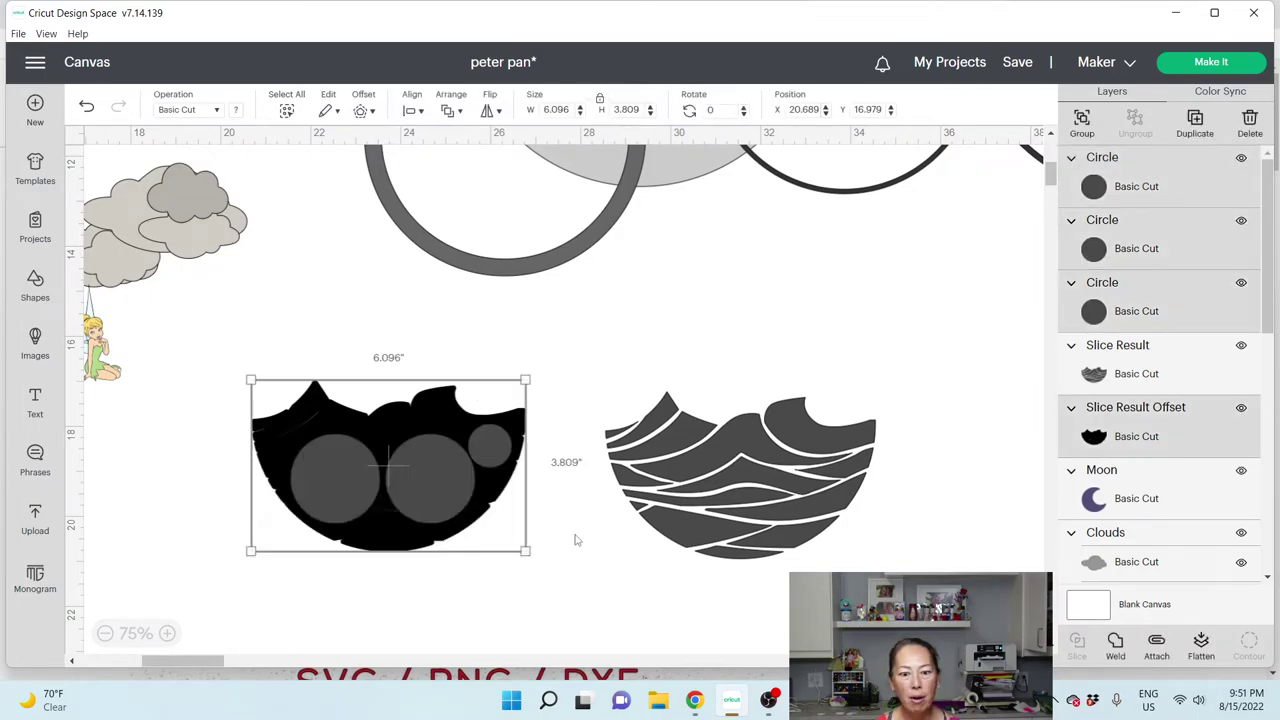
click(1118, 640)
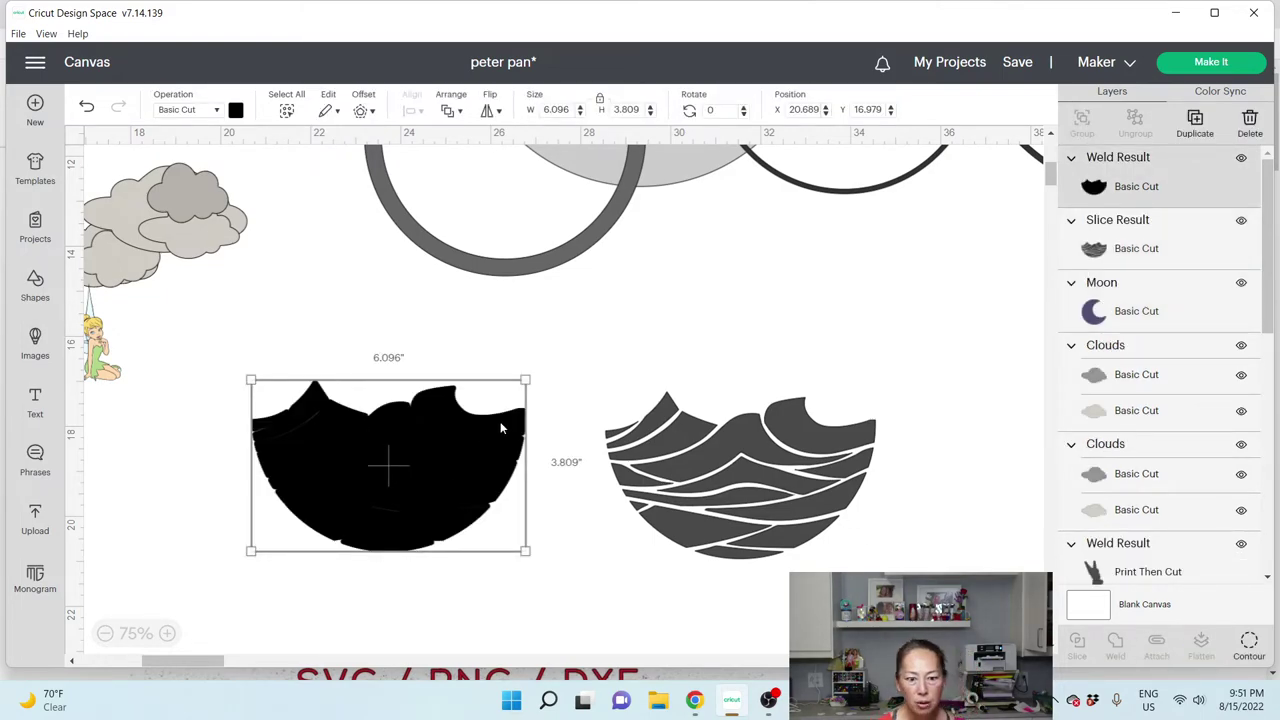
Step: Bring the wave piece to the front and centre it on the black welded backing
click(765, 458)
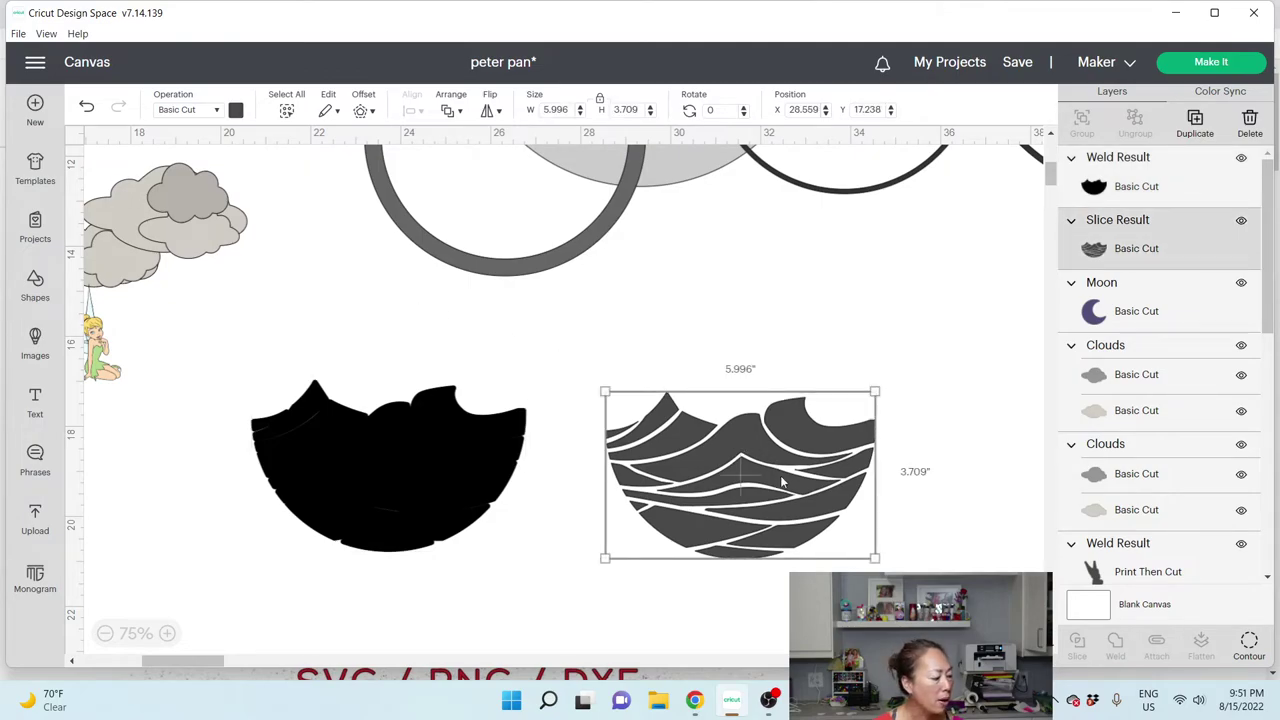
drag(783, 483, 565, 486)
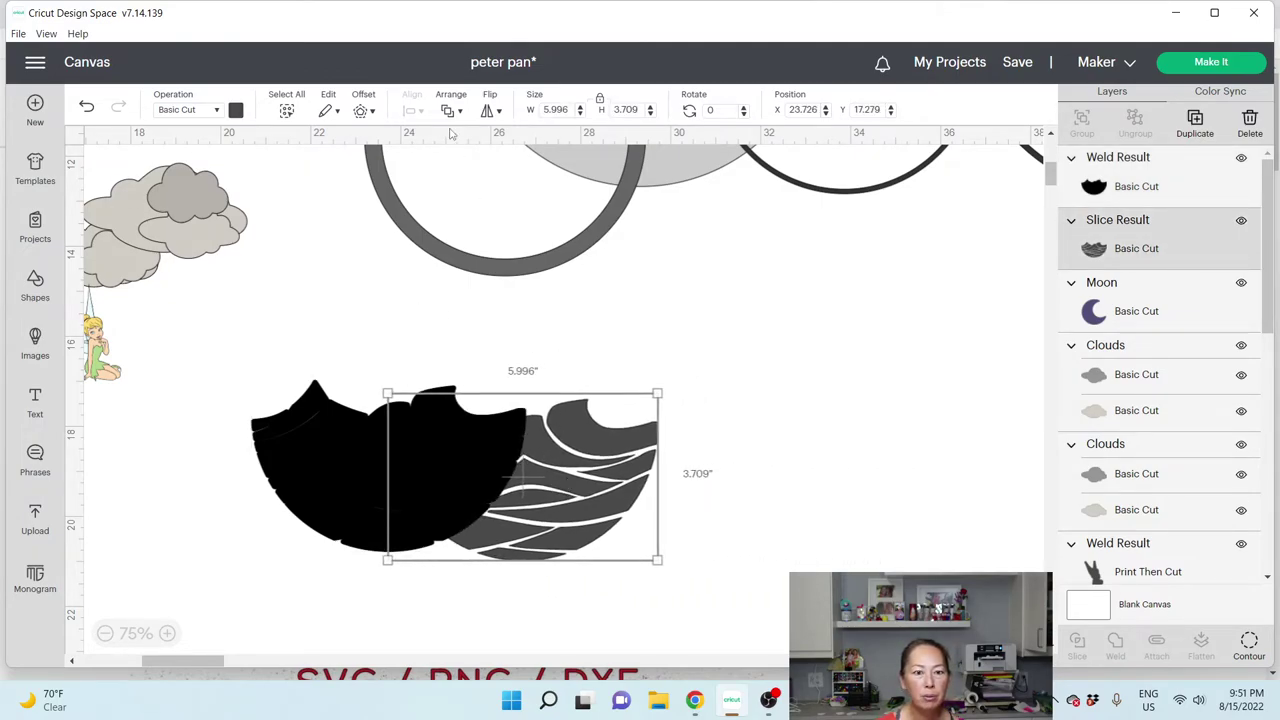
click(451, 110)
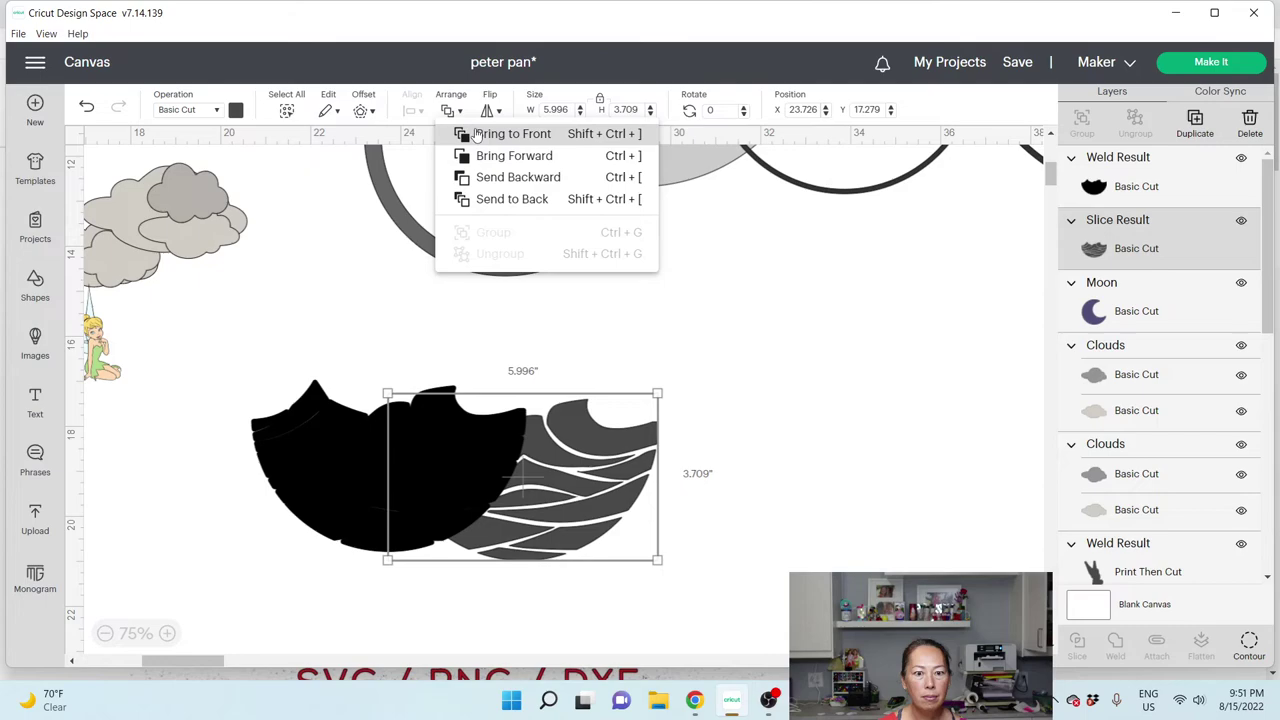
click(476, 135)
drag(620, 484, 482, 474)
Step: Recolour the wave piece dark purple like the moon and group it with its black backing
click(236, 110)
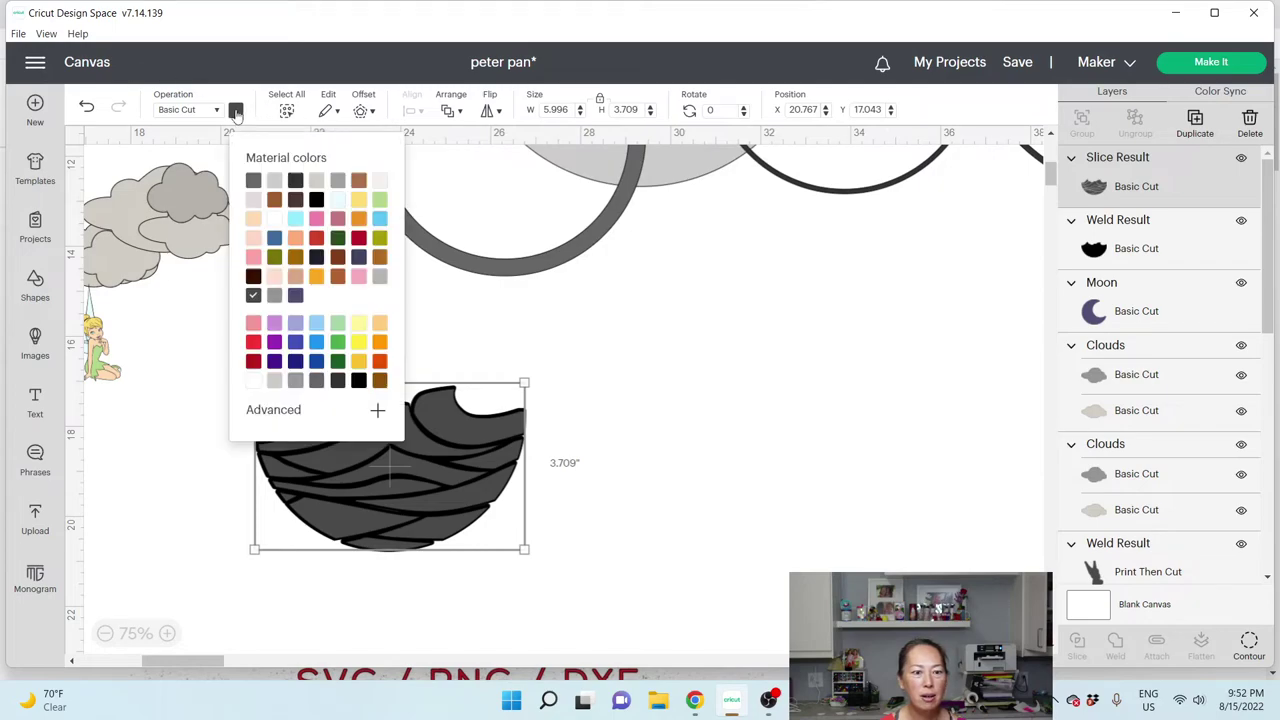
click(295, 297)
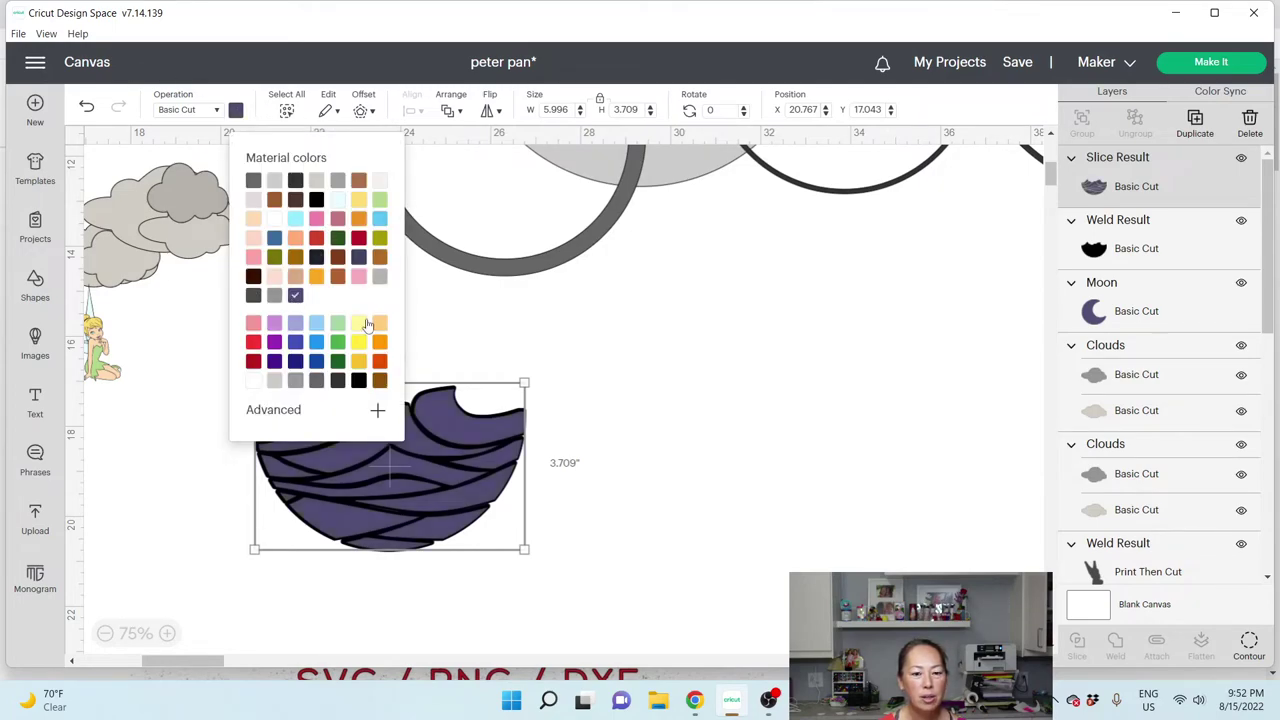
click(594, 517)
drag(575, 545, 300, 400)
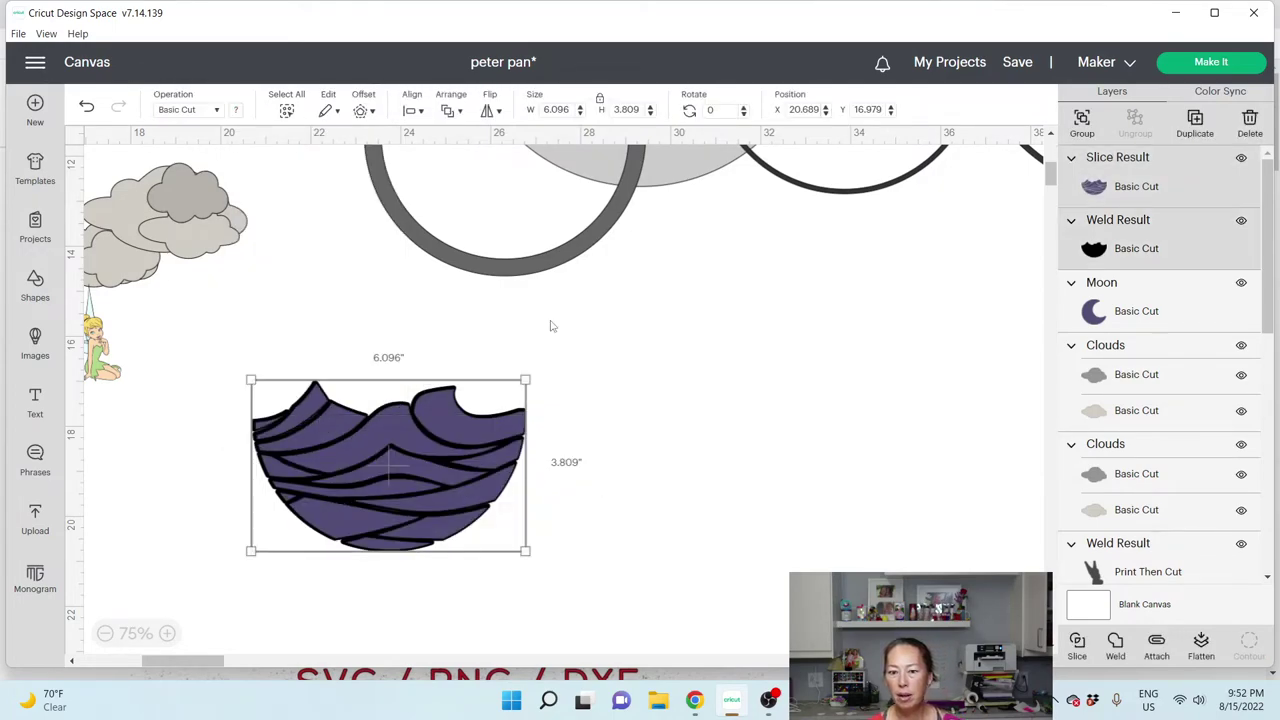
click(1082, 120)
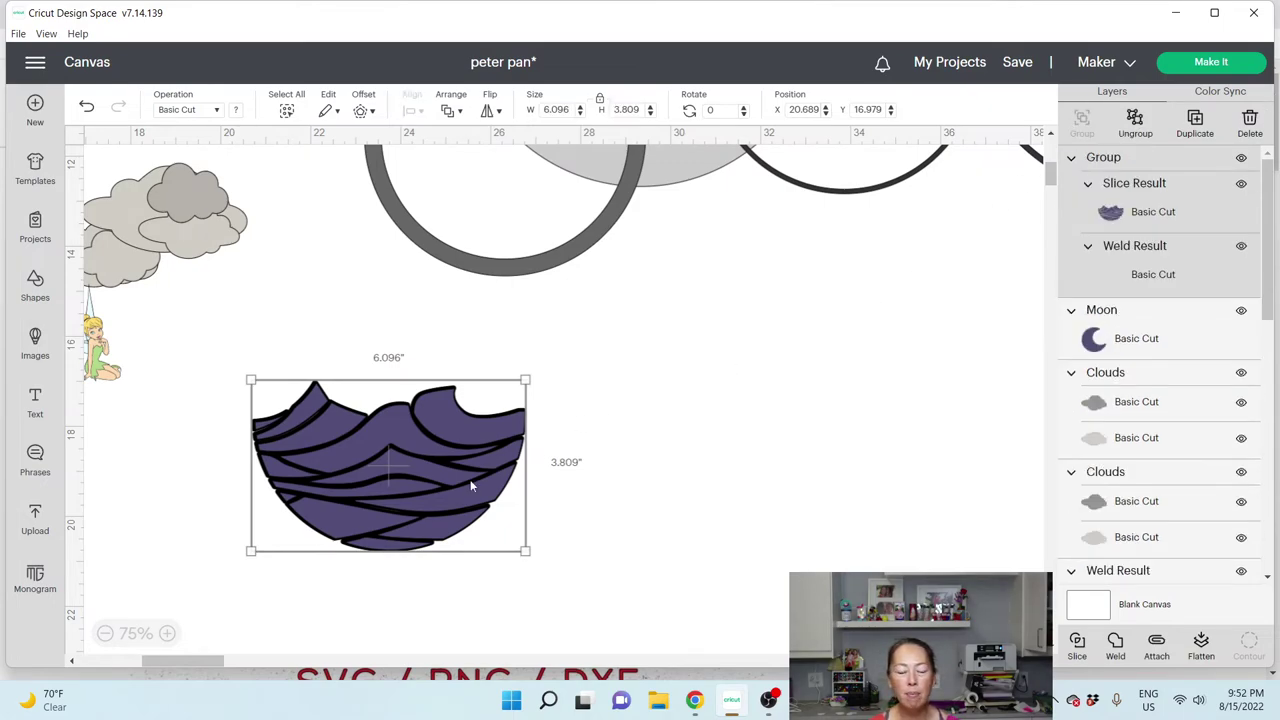
Step: Move the wave group into the ring's opening and bring the ship to the front of it
drag(436, 486, 354, 513)
scroll(908, 438, left, 10)
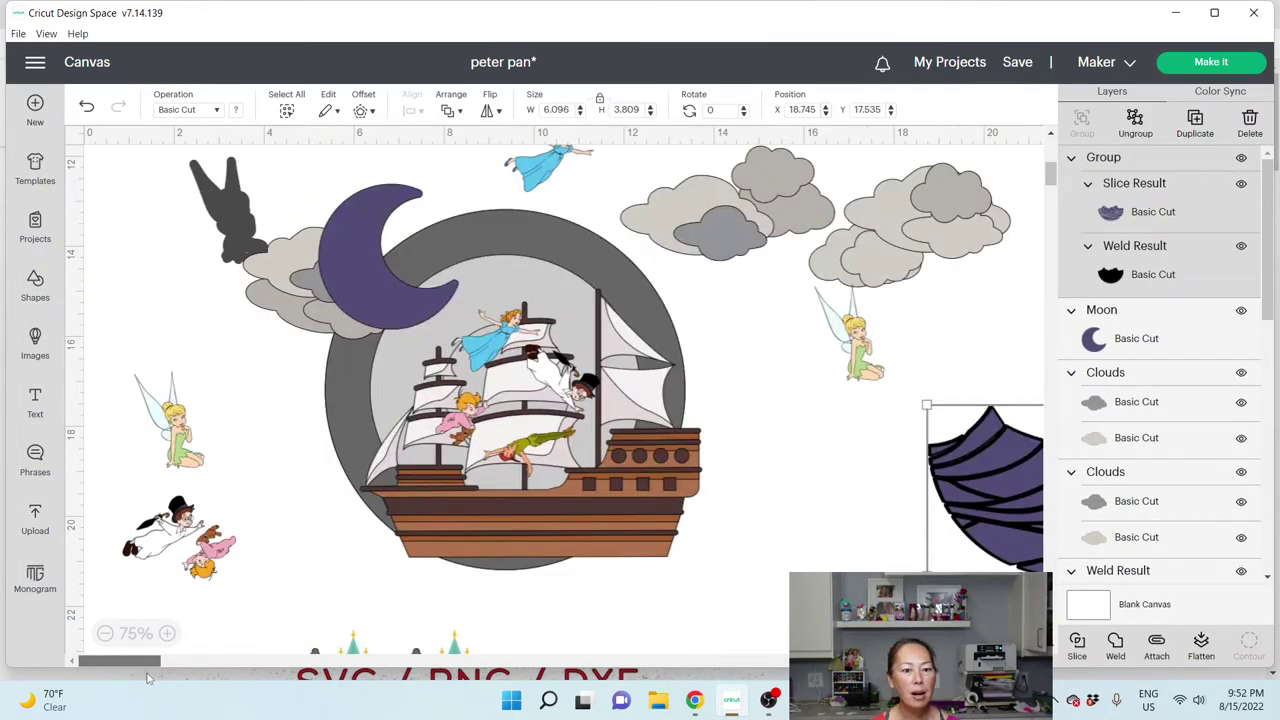
drag(985, 449, 429, 408)
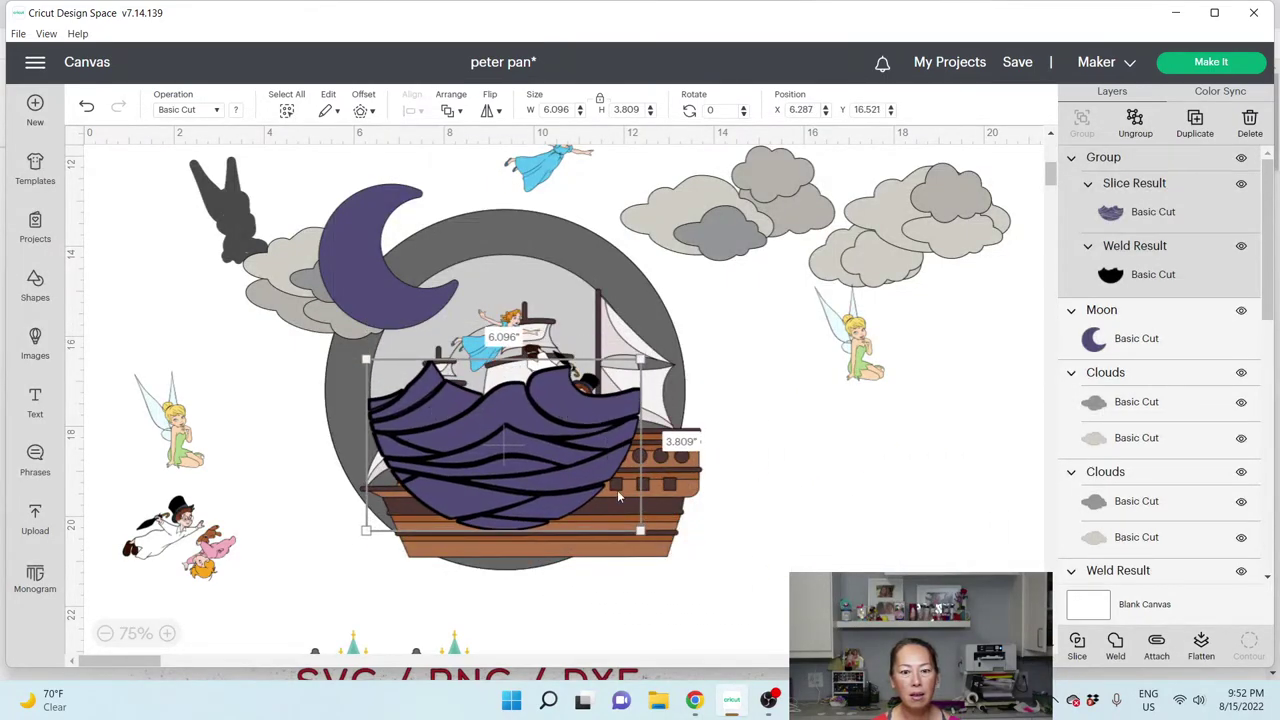
click(686, 488)
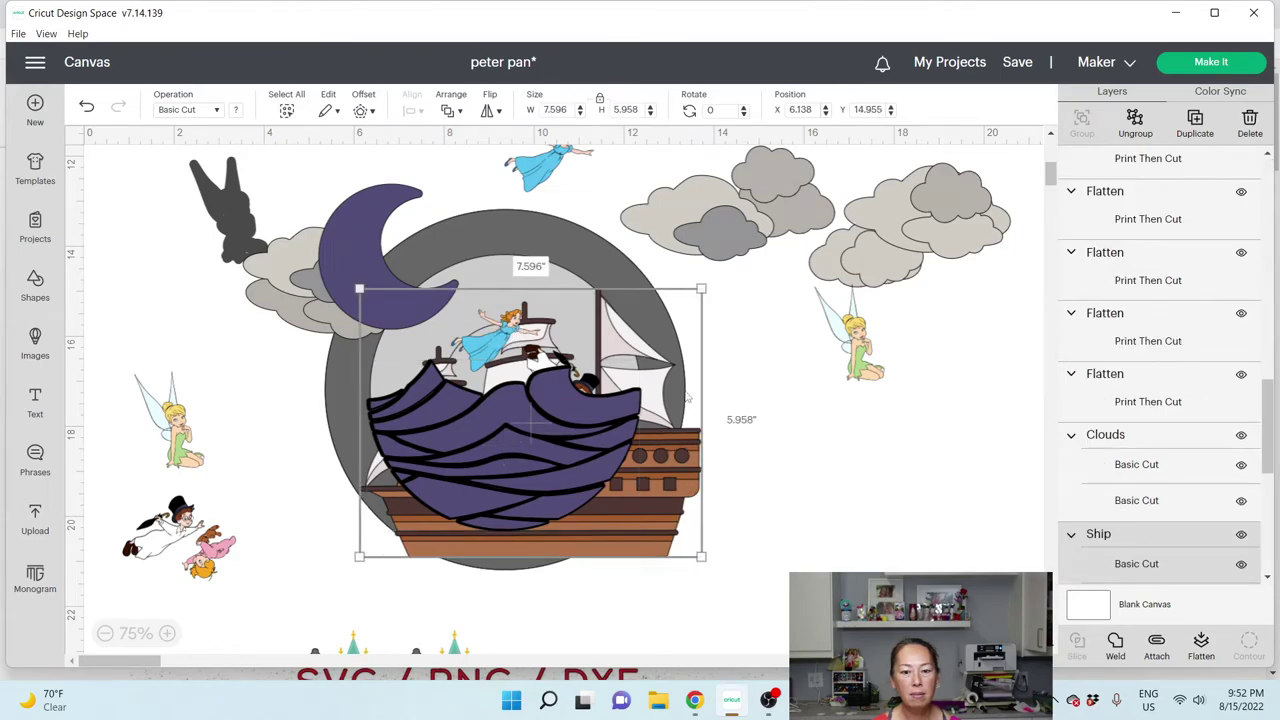
click(455, 110)
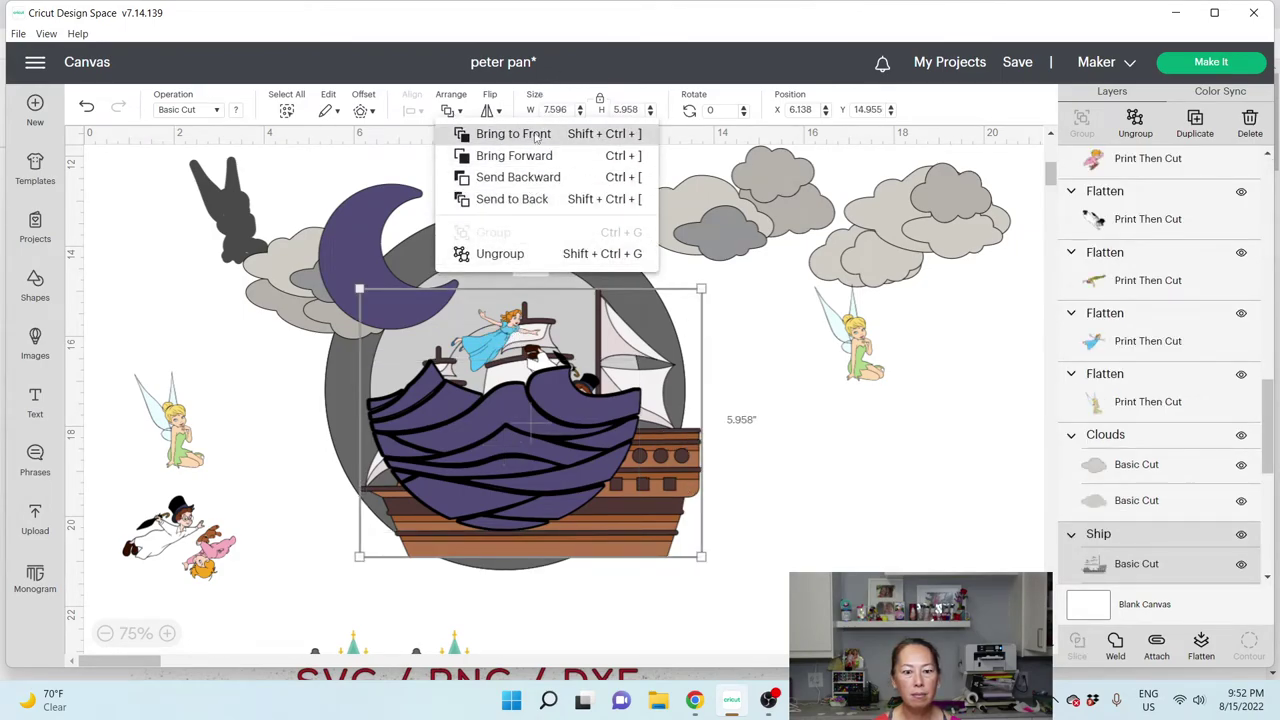
click(532, 135)
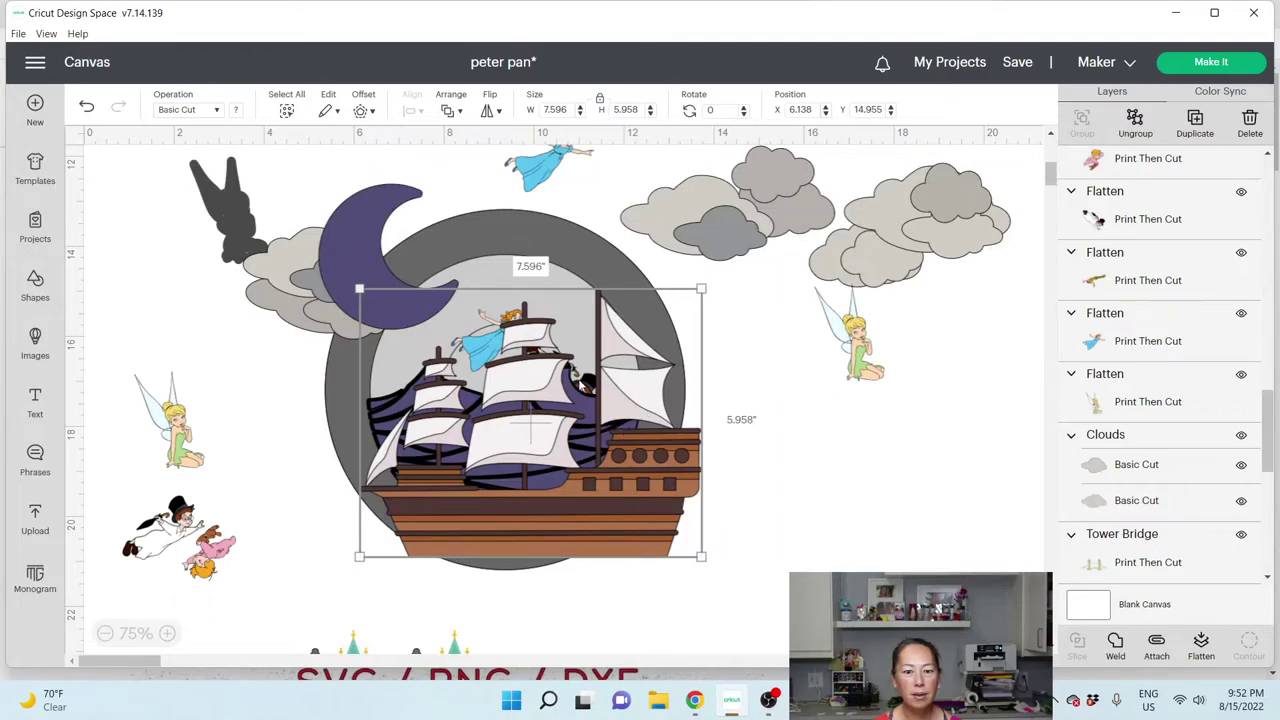
Step: Set the ship aside, rotate the wave group to about 338.67°, and fit it along the lower inside of the ring
drag(638, 451, 980, 466)
click(610, 410)
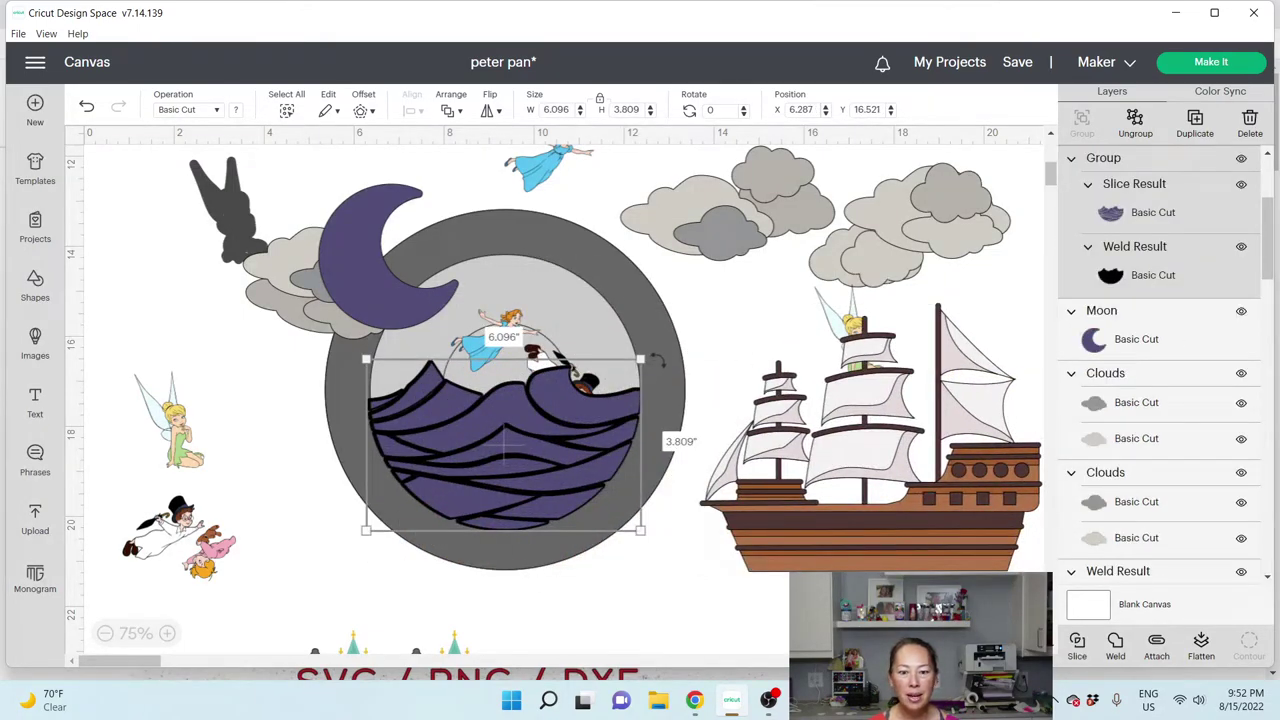
drag(657, 357, 614, 310)
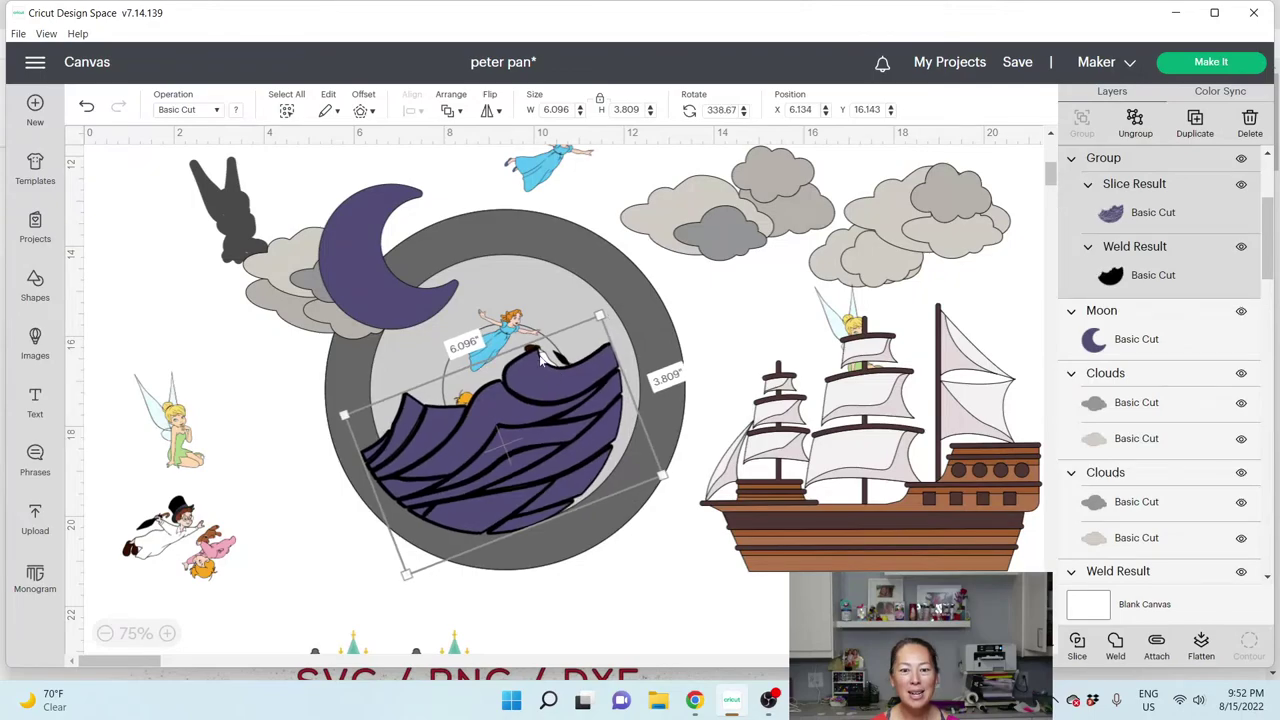
drag(540, 362, 563, 412)
mouse_move(563, 410)
mouse_down()
mouse_move(560, 400)
mouse_move(582, 404)
mouse_up()
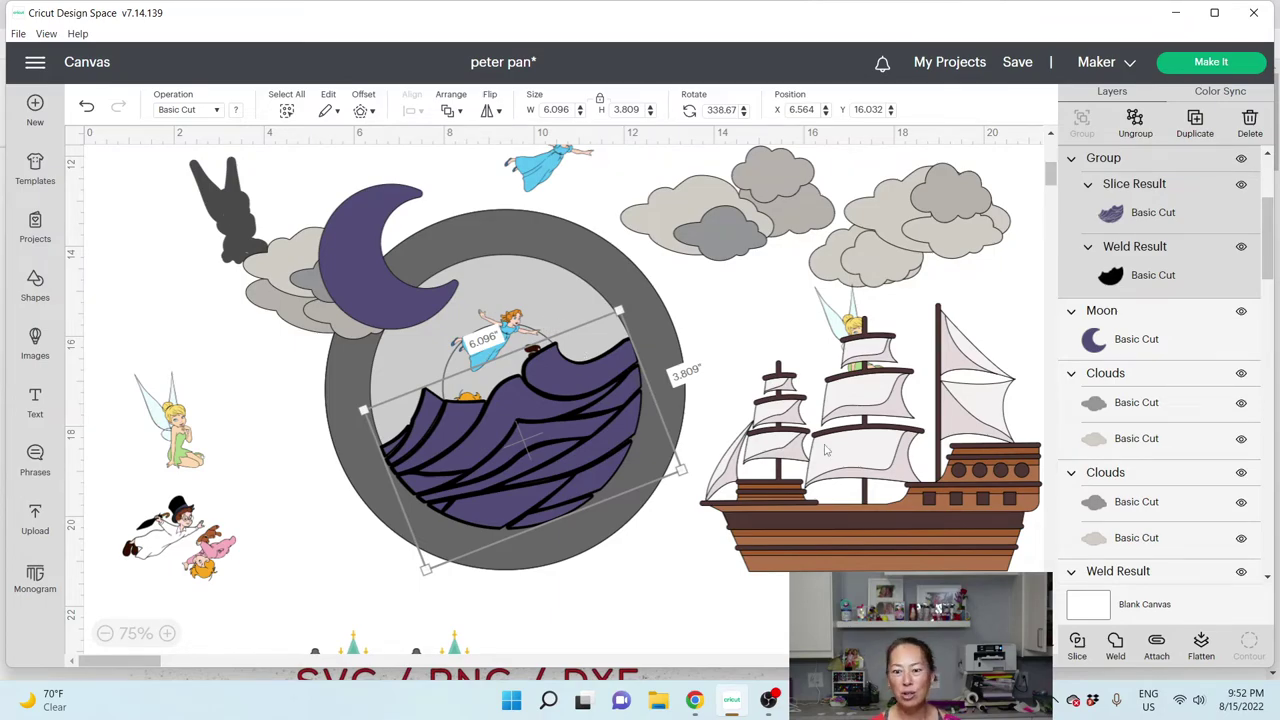
Step: Move the ship back over the waves and place the two-tone cloud at its rear mast, brought to the front
drag(920, 483, 603, 472)
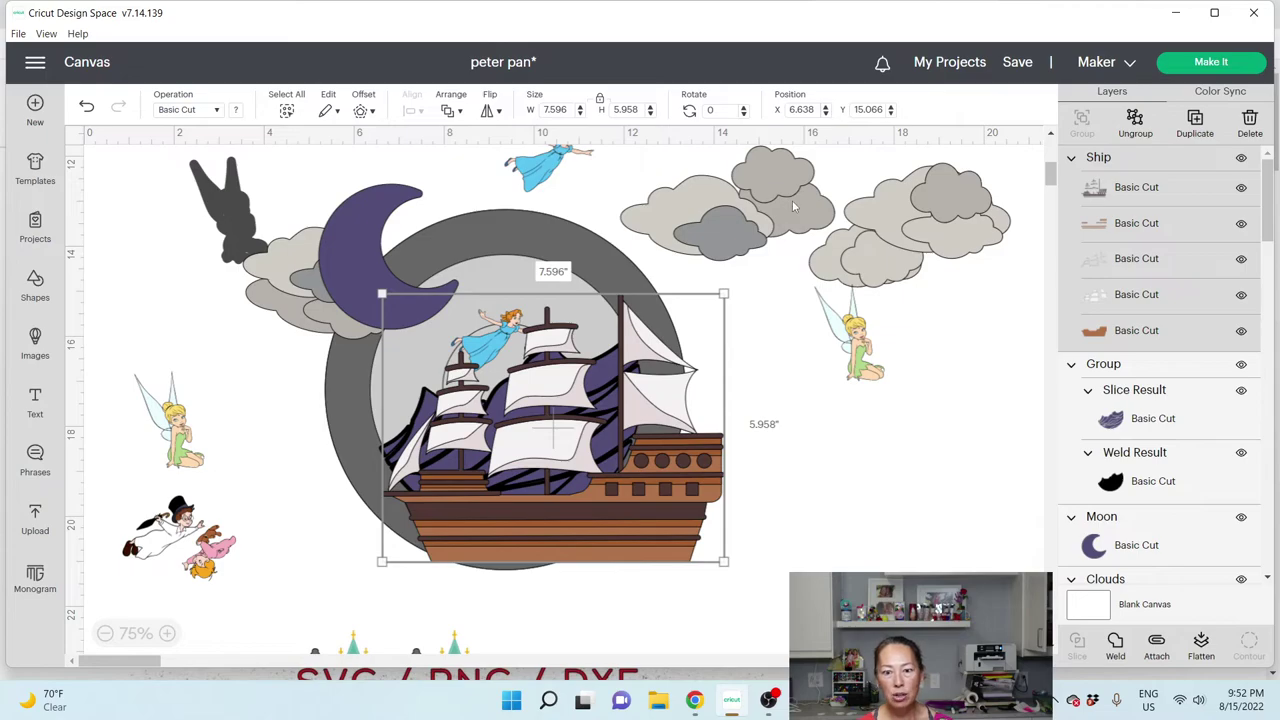
drag(740, 232, 677, 340)
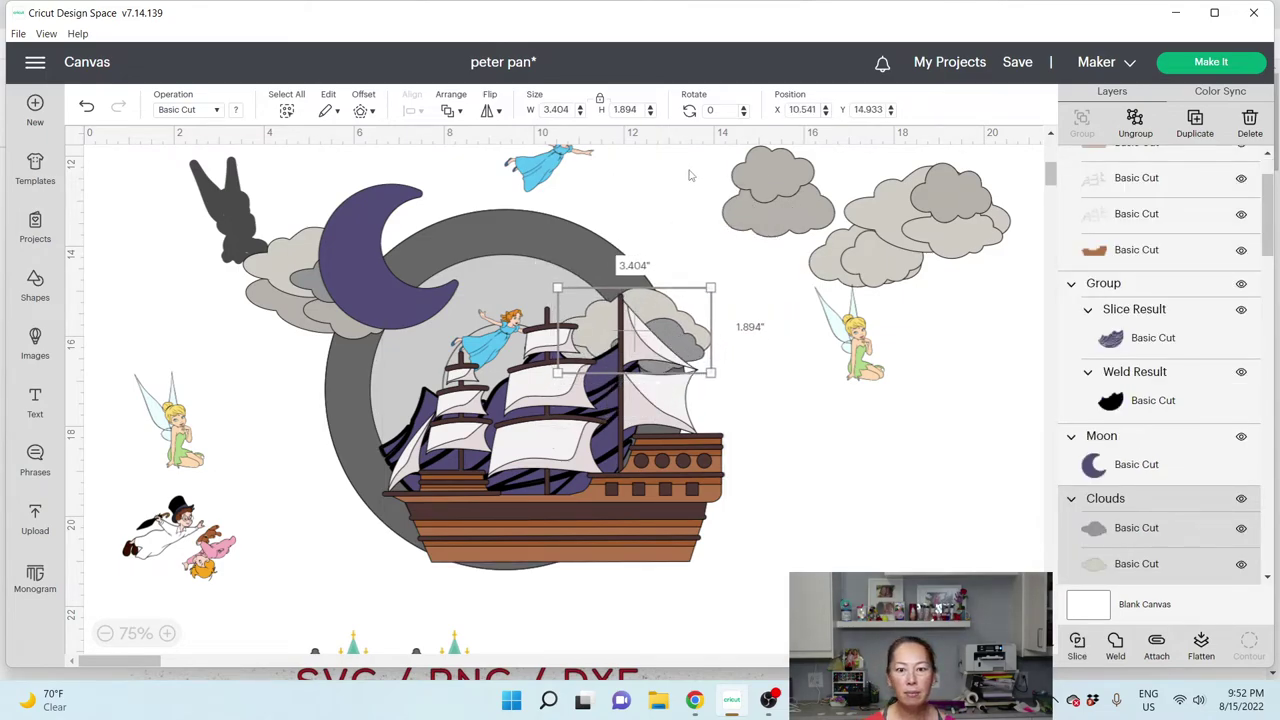
click(489, 111)
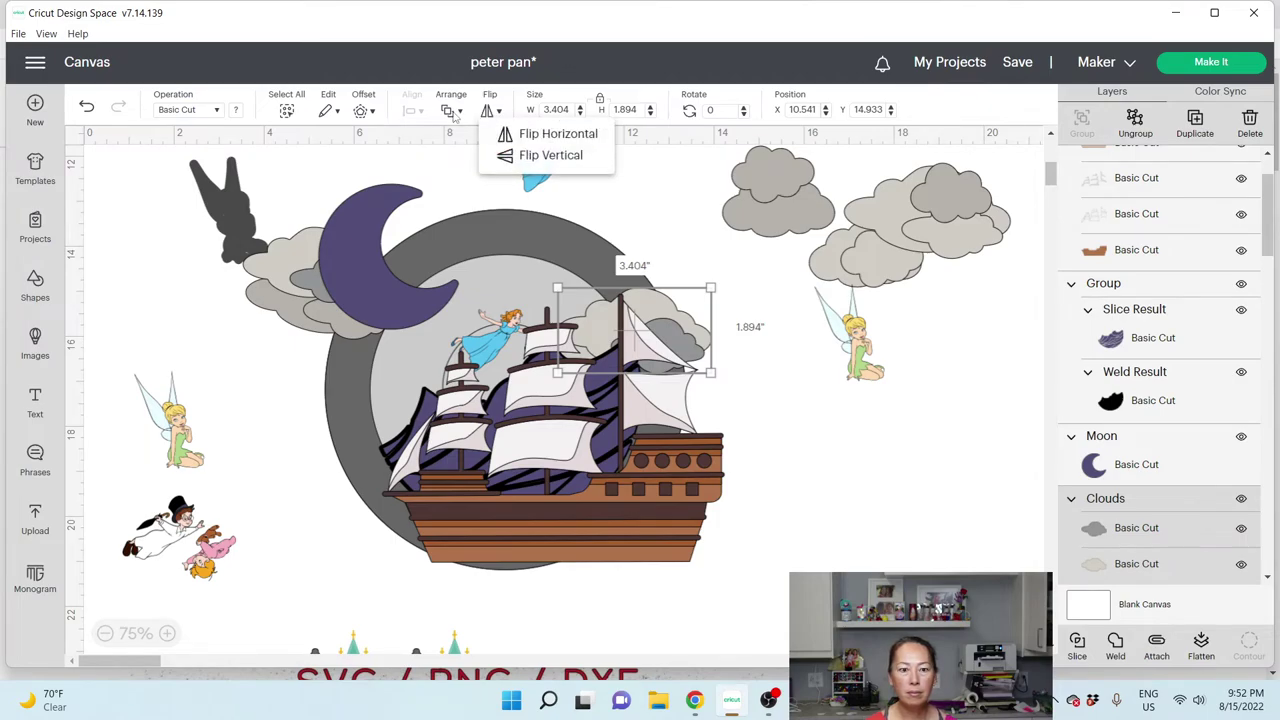
click(453, 111)
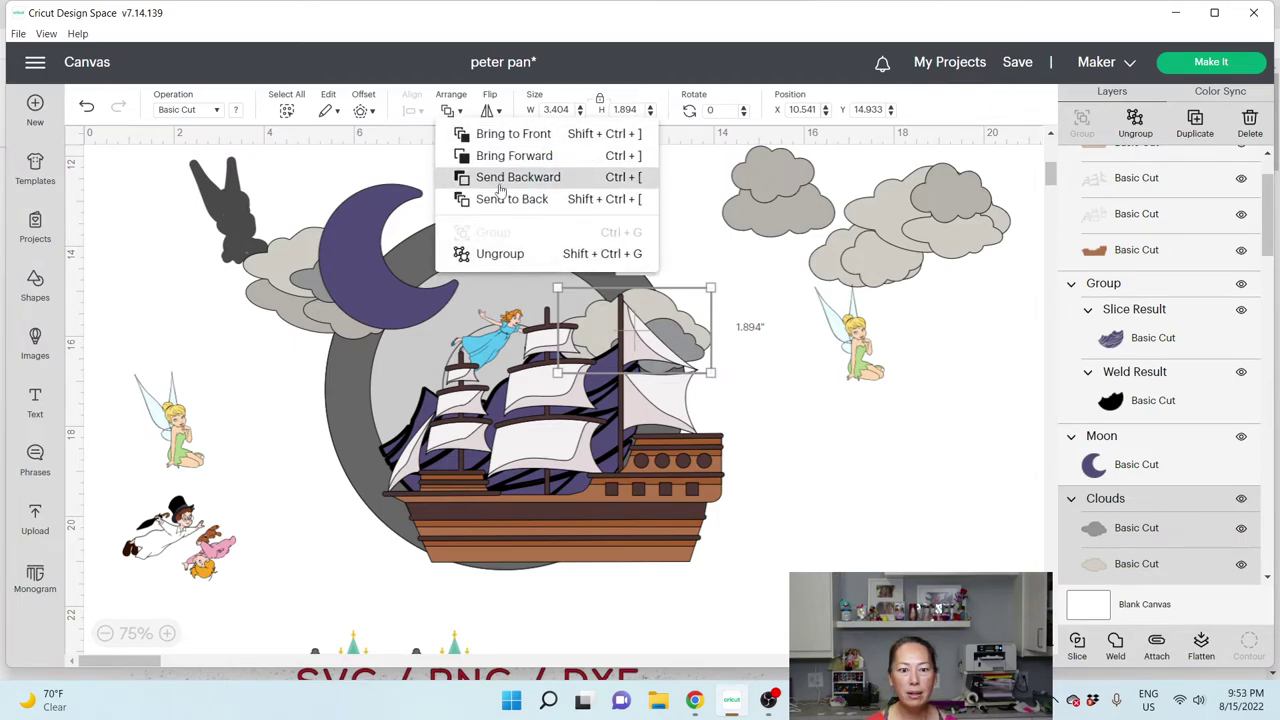
click(495, 132)
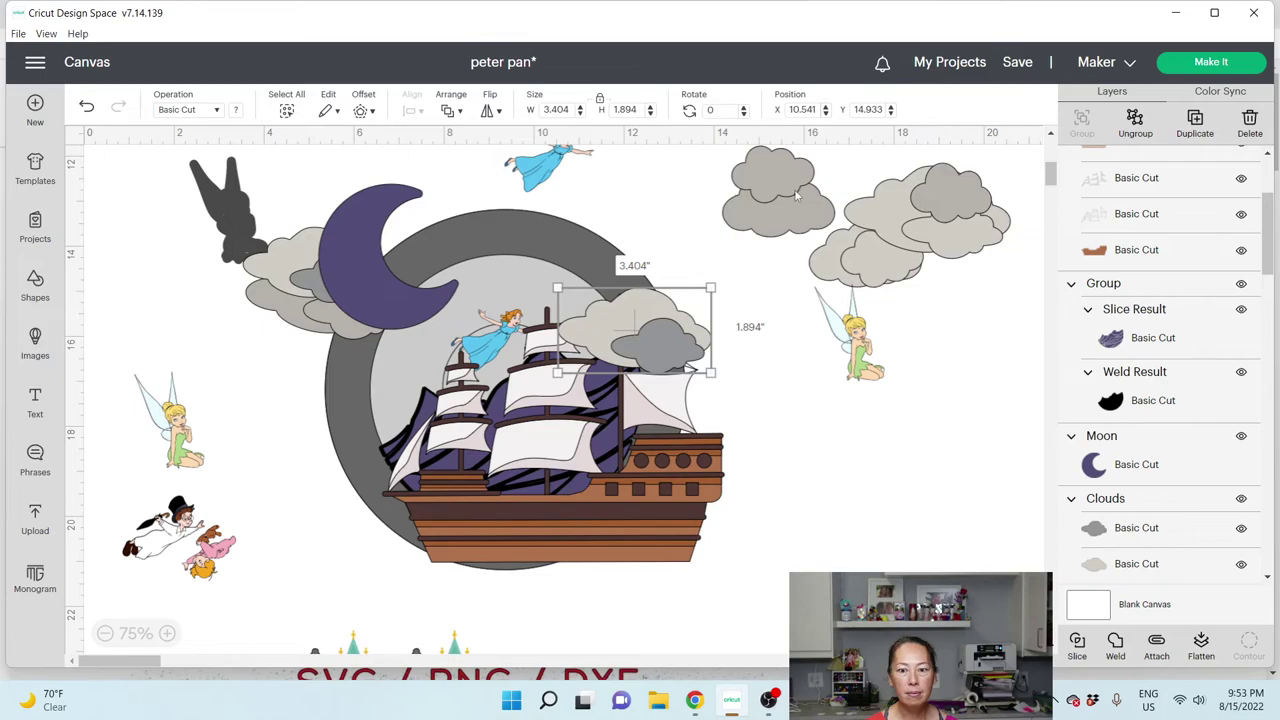
Step: Place the plain grey clouds behind the two-tone cloud on the ring's upper right edge
drag(795, 197, 633, 301)
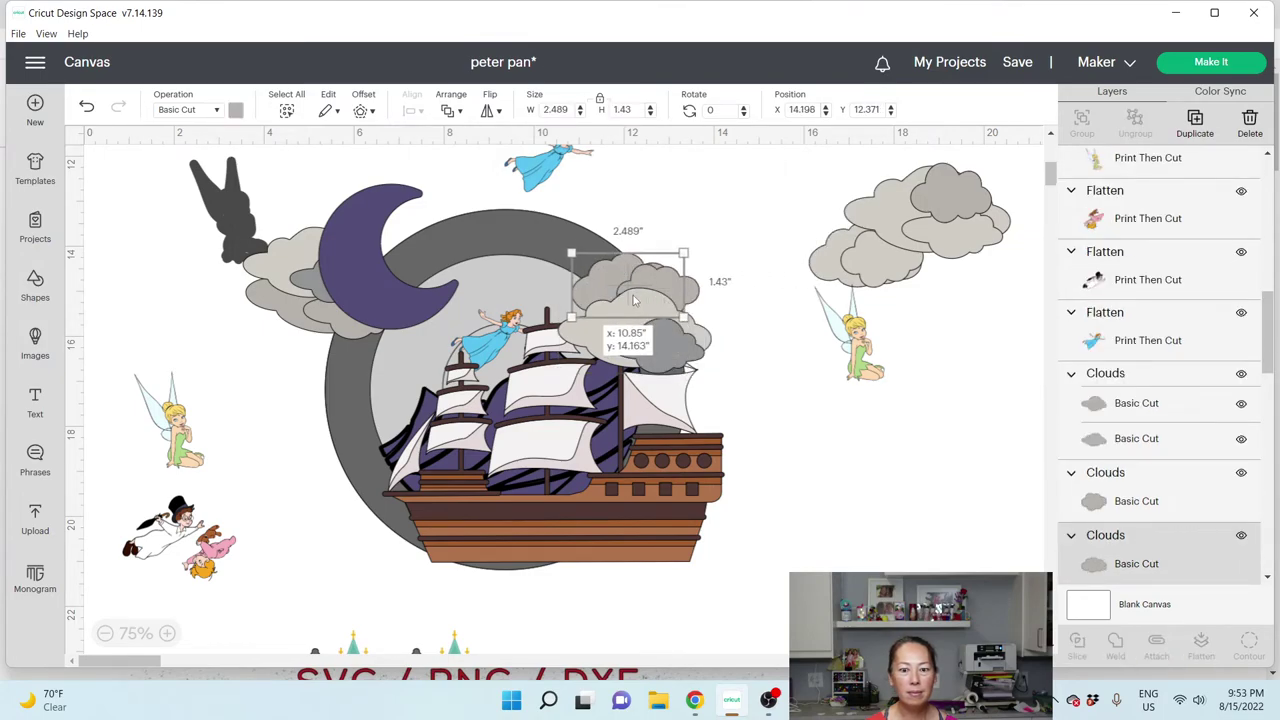
drag(950, 192, 706, 316)
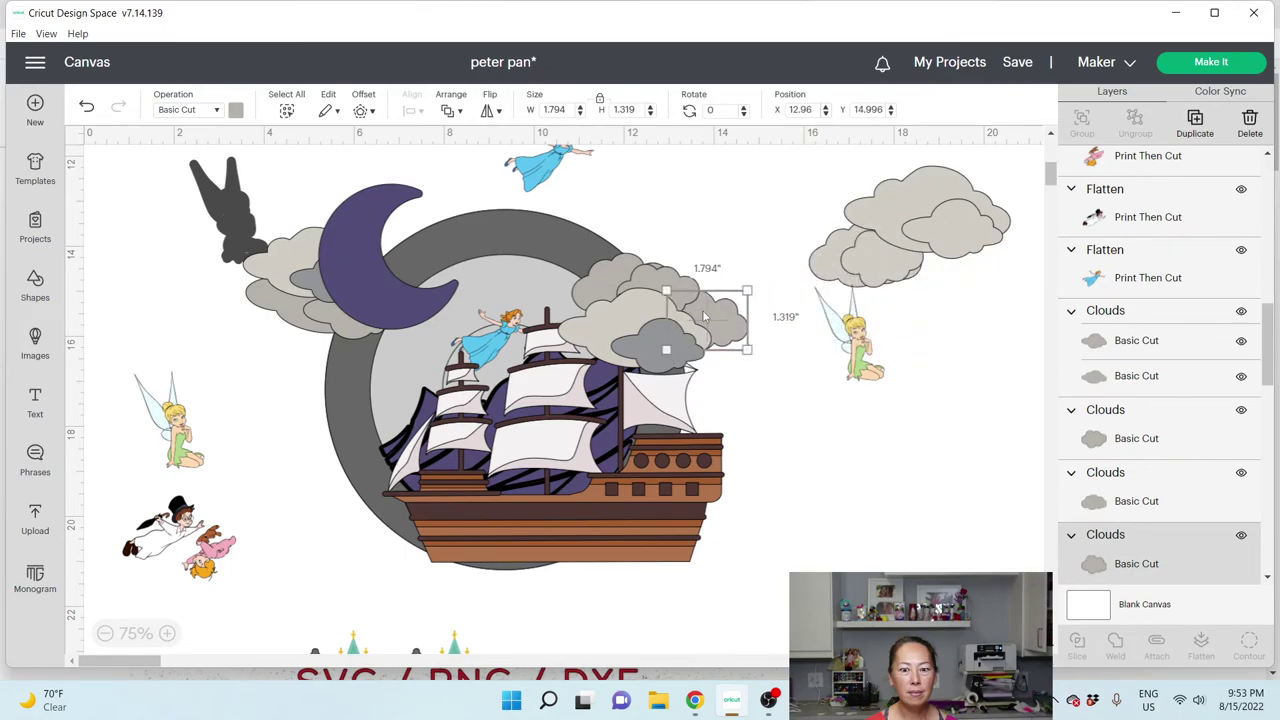
click(757, 424)
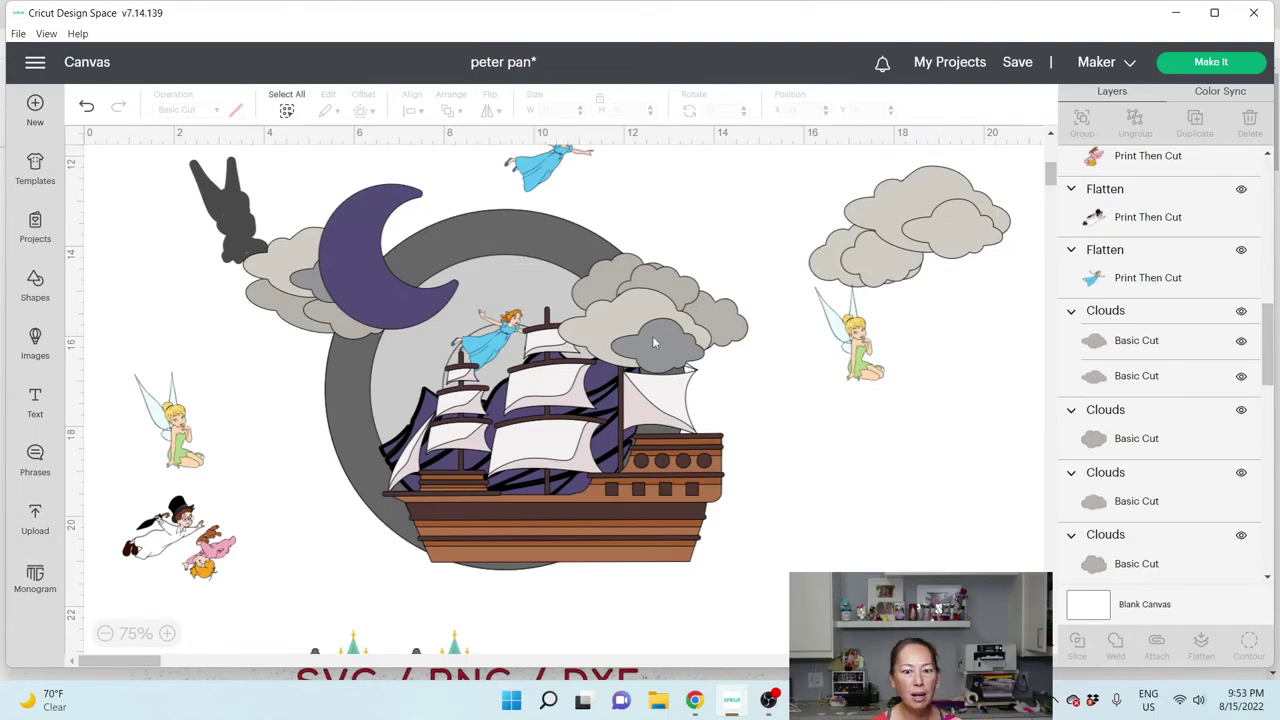
Step: Shift the two-tone cloud up and left over the mast tops and move the ship slightly left on the ring
drag(655, 343, 595, 305)
click(838, 528)
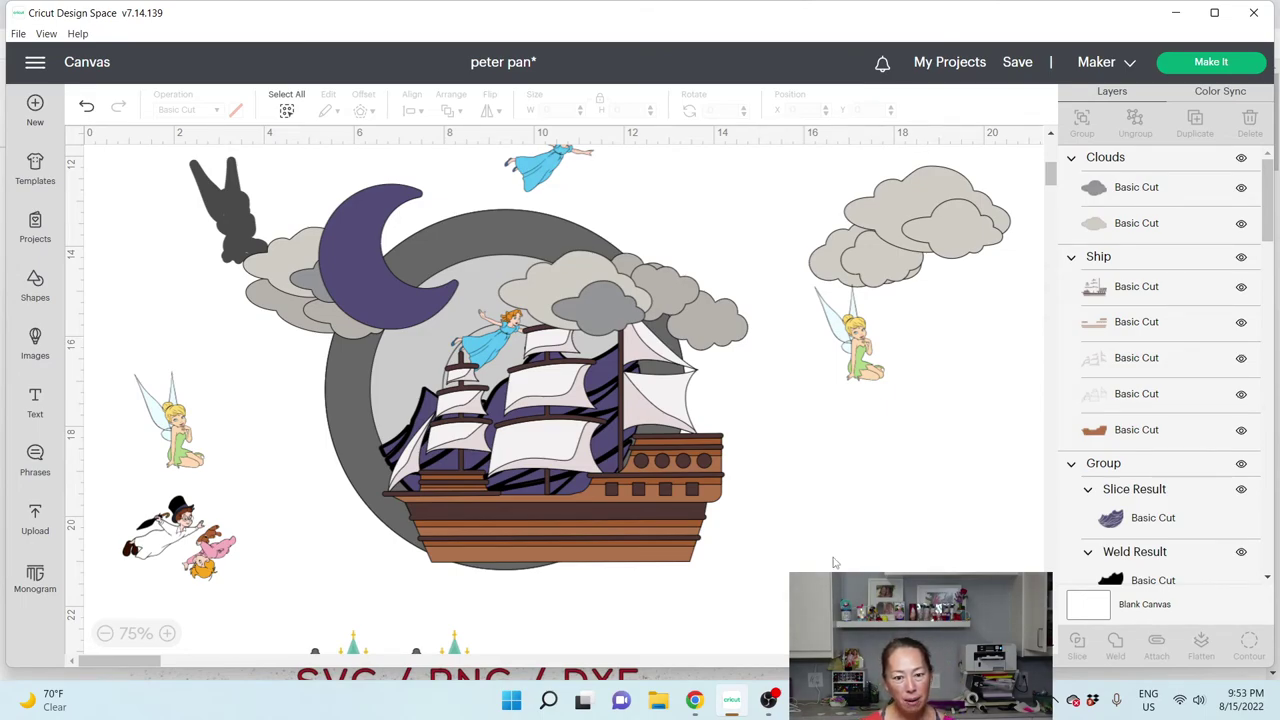
click(681, 510)
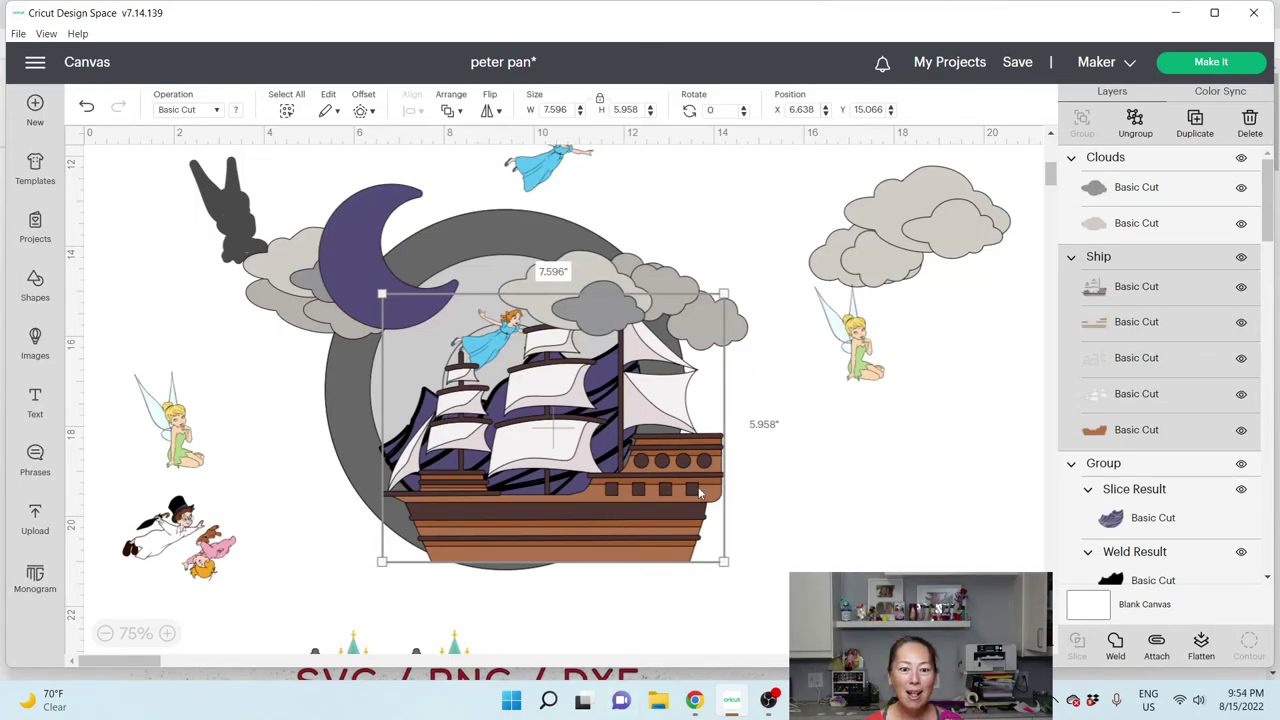
drag(707, 492, 679, 492)
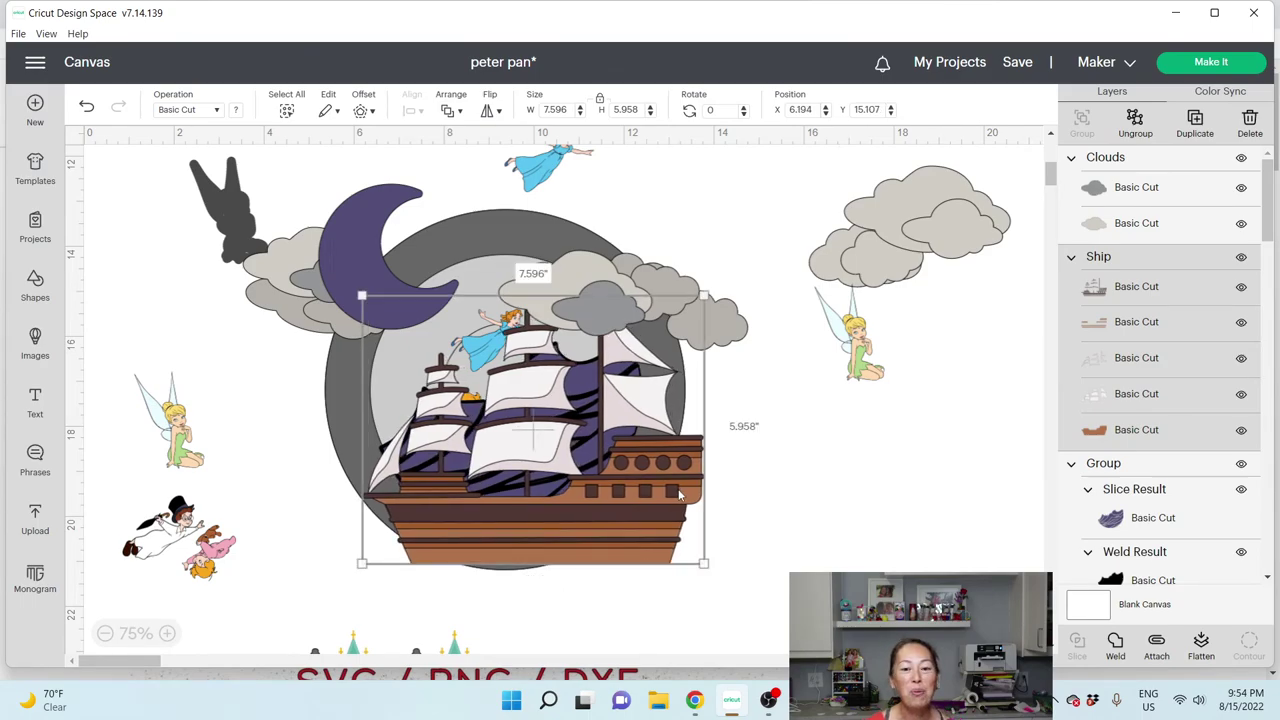